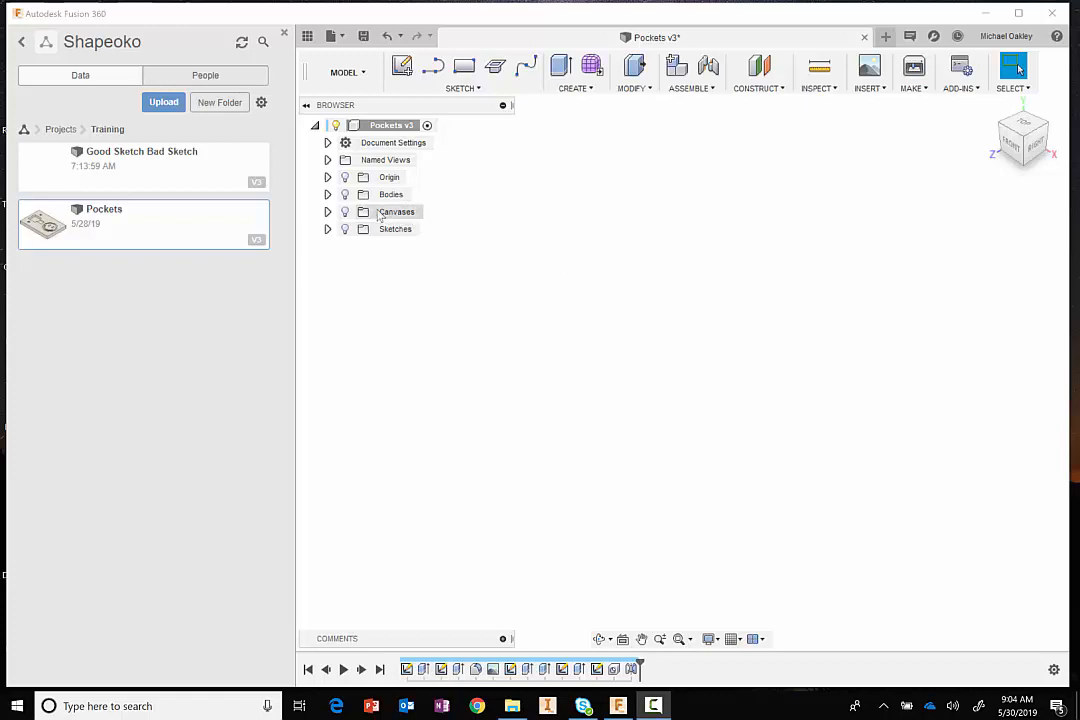
- Show the bodies and the canvases of the Pockets design
{"action": "left_click", "coordinate": [345, 195]}
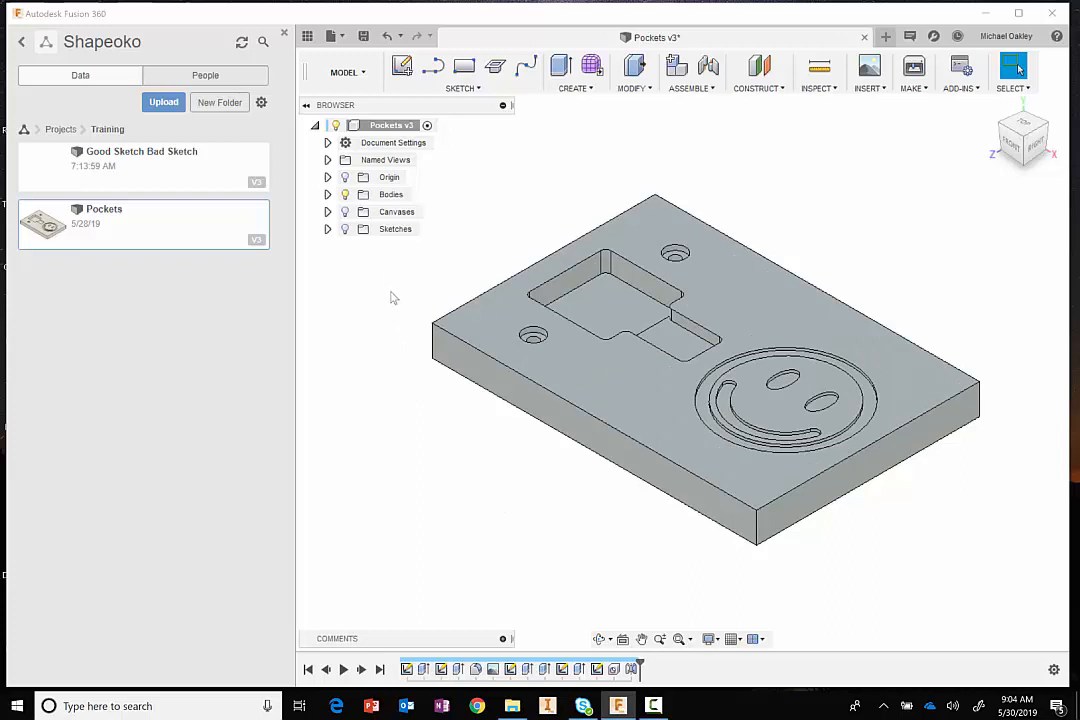
{"action": "left_click", "coordinate": [345, 213]}
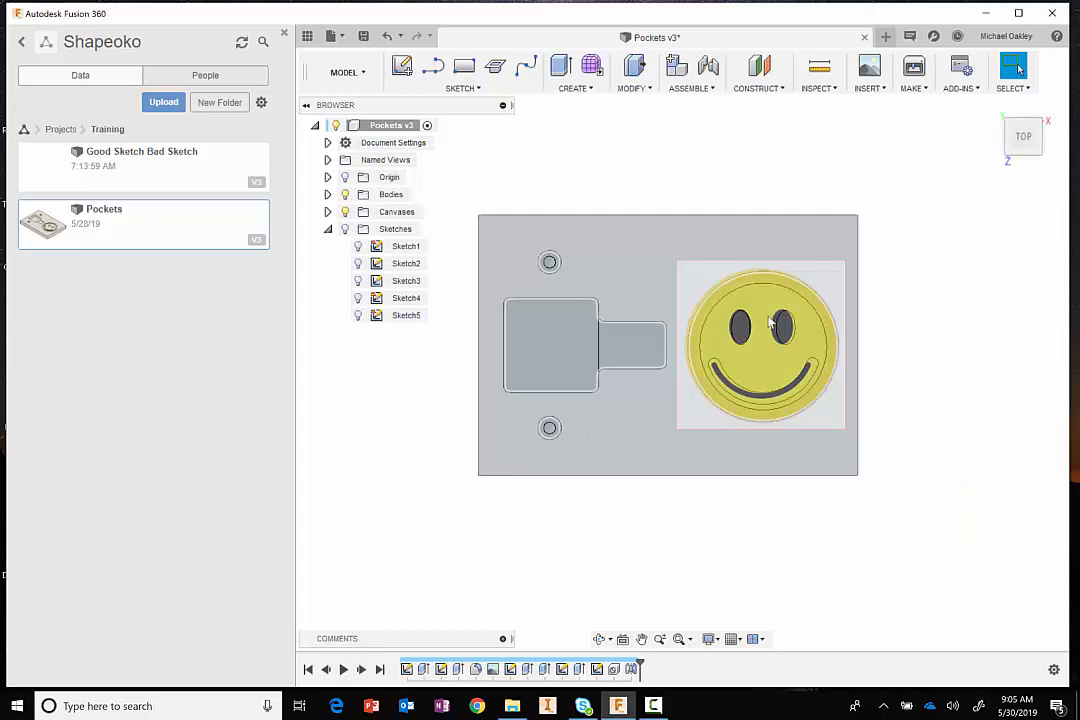
- Create a new design and start a sketch on the horizontal origin plane
{"action": "left_click", "coordinate": [886, 37]}
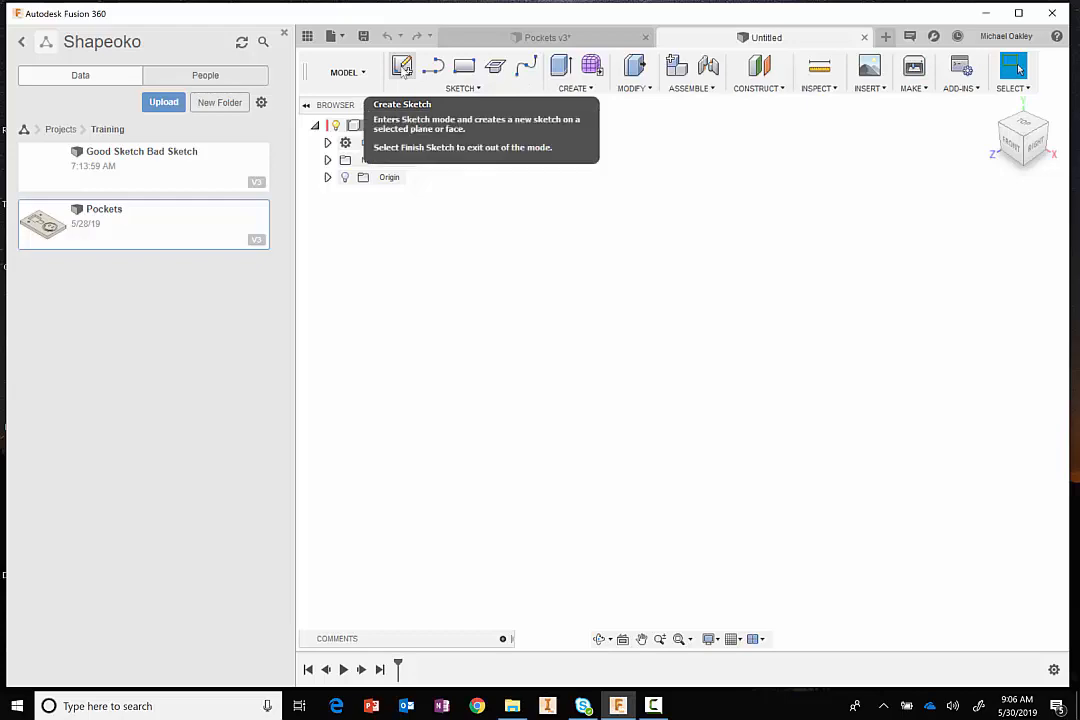
{"action": "left_click", "coordinate": [402, 66]}
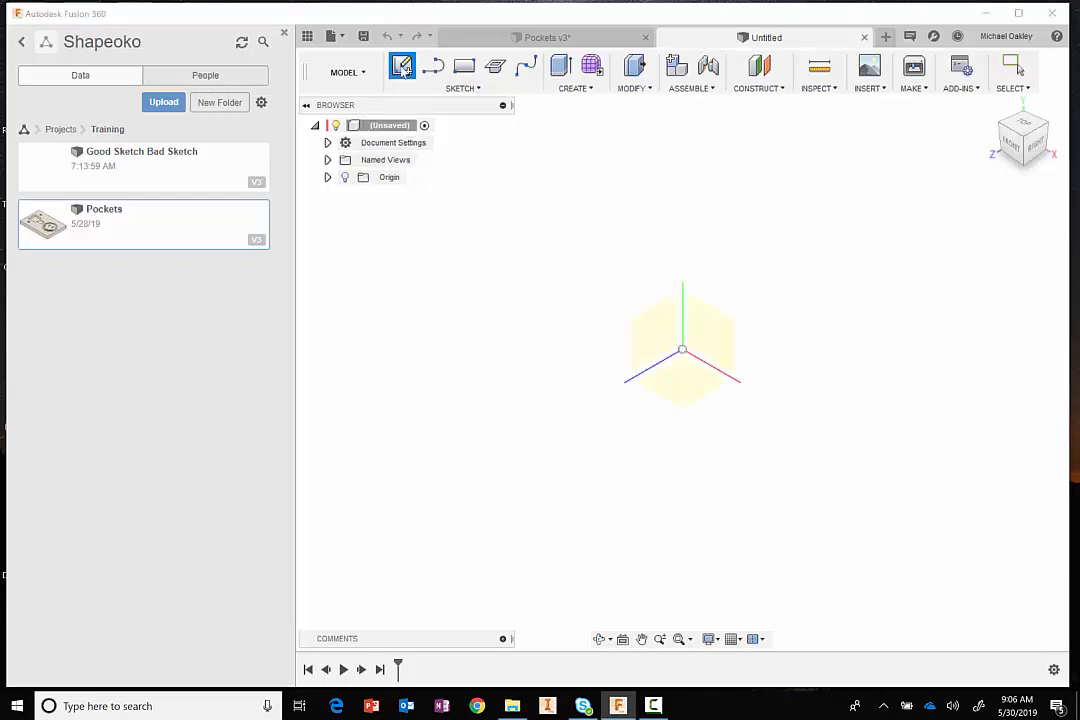
{"action": "left_click", "coordinate": [690, 380]}
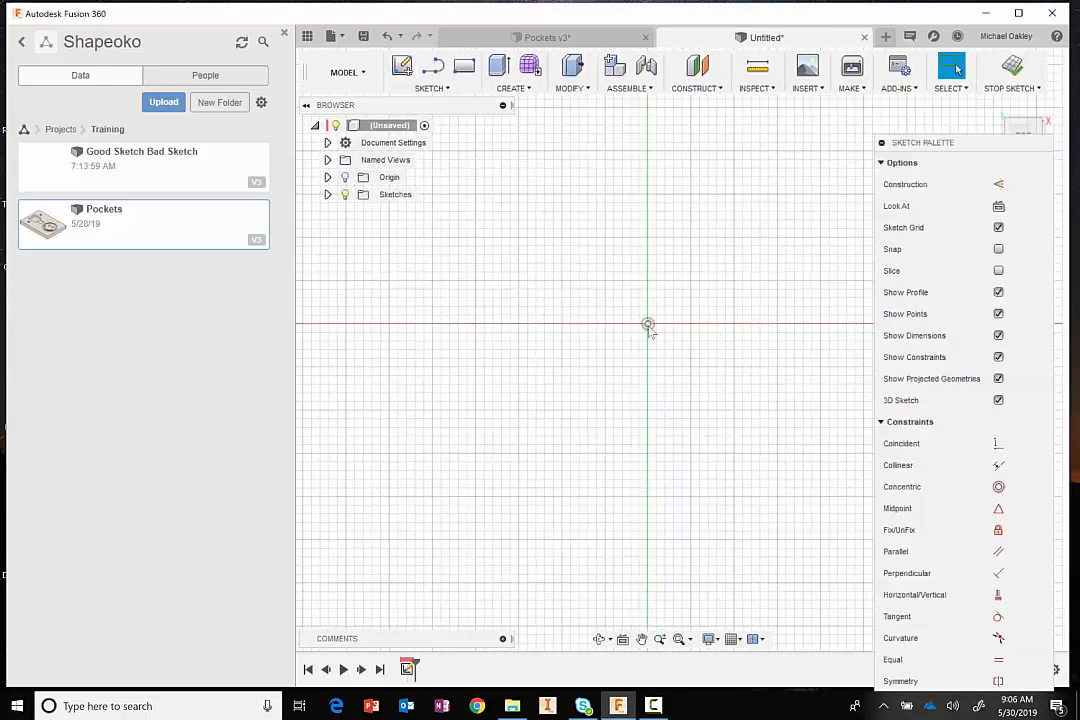
- Sketch a center rectangle 8 in wide and 5.5 in high on the origin, and finish the sketch
{"action": "left_click", "coordinate": [448, 89]}
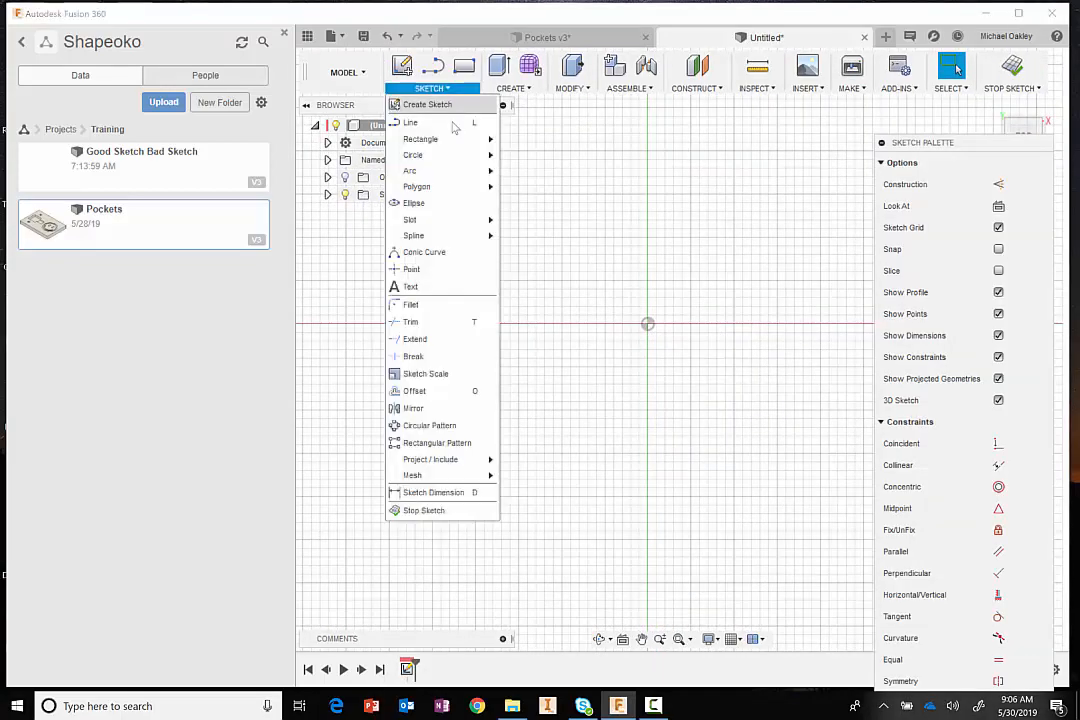
{"action": "mouse_move", "coordinate": [455, 140]}
{"action": "left_click", "coordinate": [530, 176]}
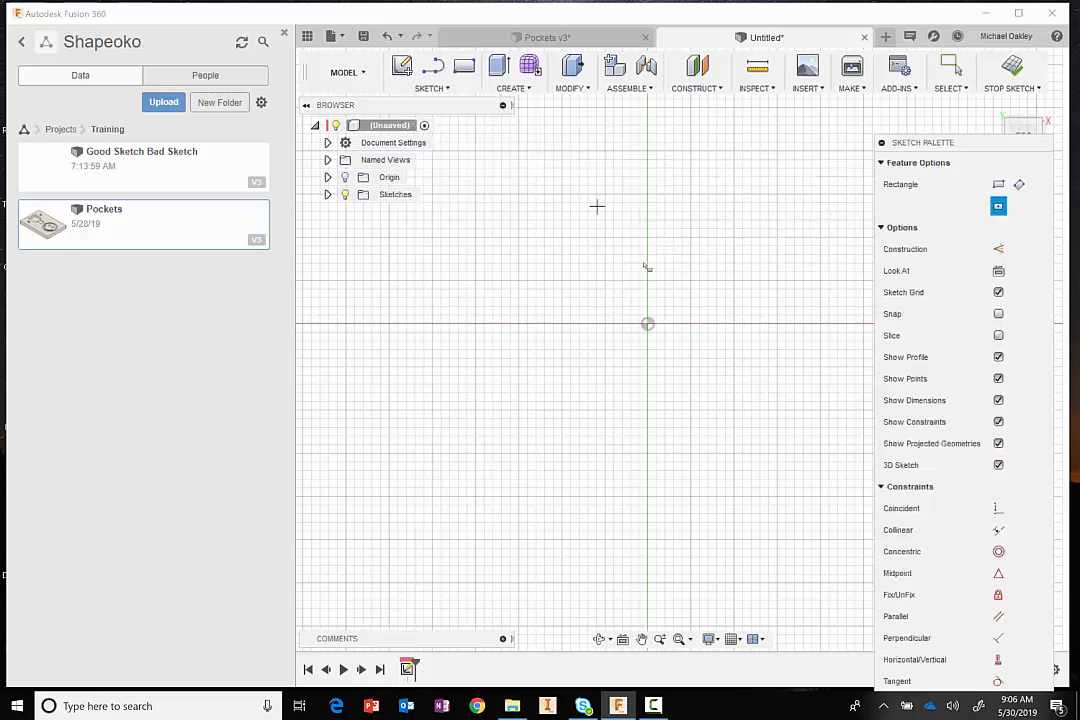
{"action": "left_click", "coordinate": [648, 325]}
{"action": "middle_click_drag", "start_coordinate": [677, 357], "coordinate": [661, 378]}
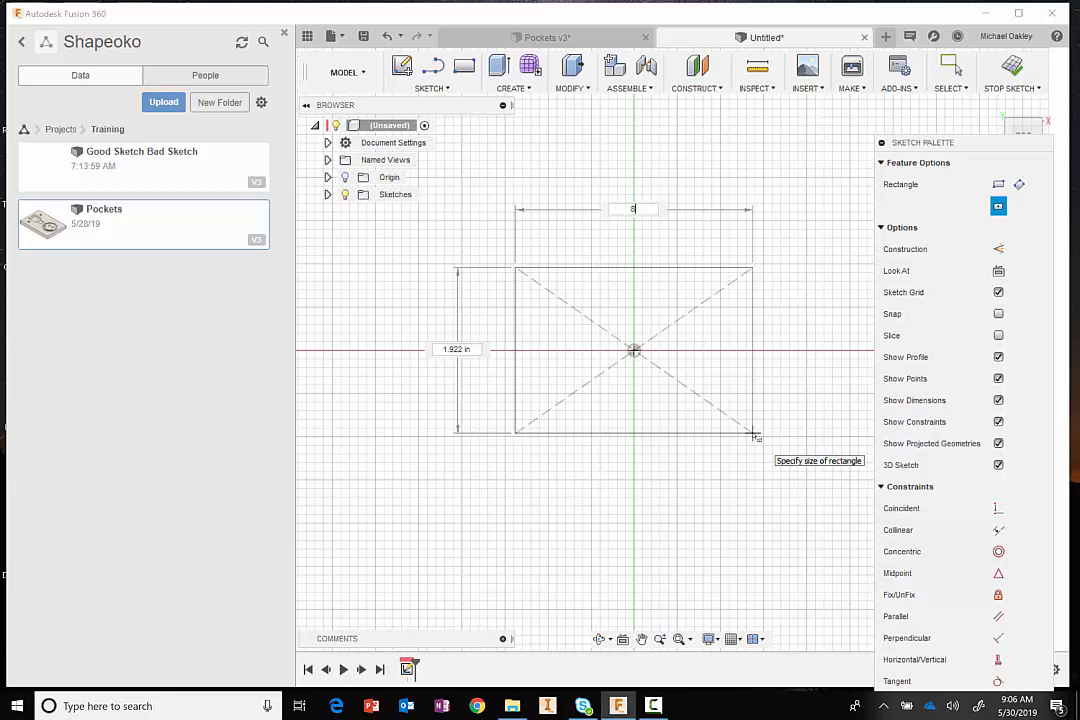
{"action": "type", "text": "8"}
{"action": "key", "text": "Tab"}
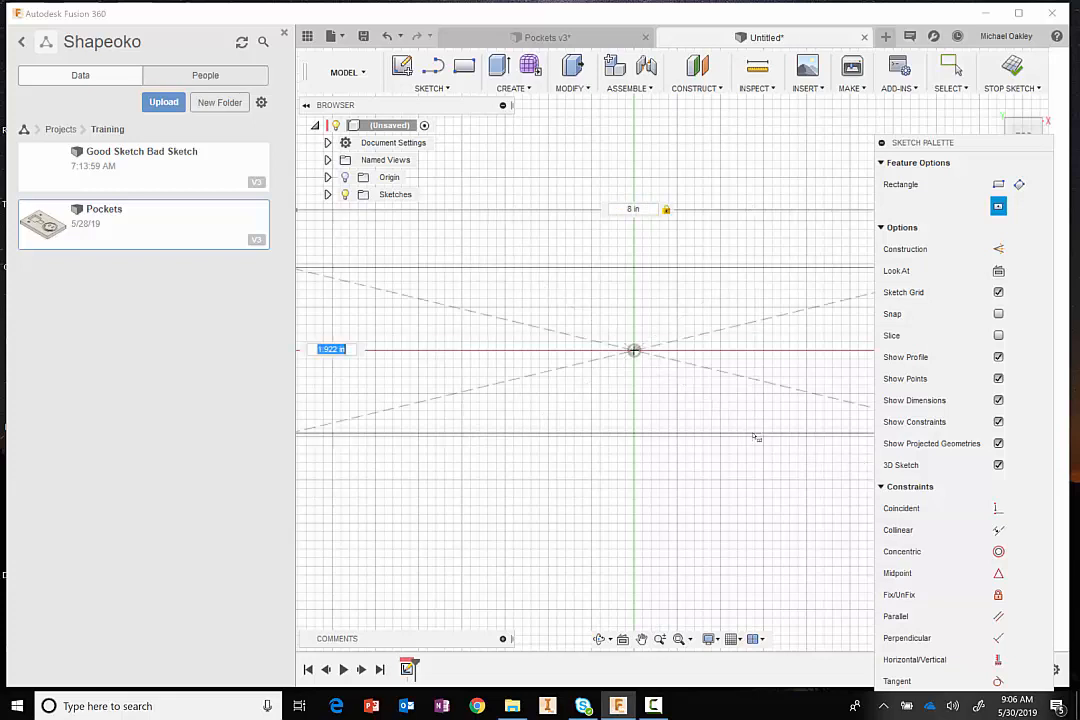
{"action": "type", "text": "5.5"}
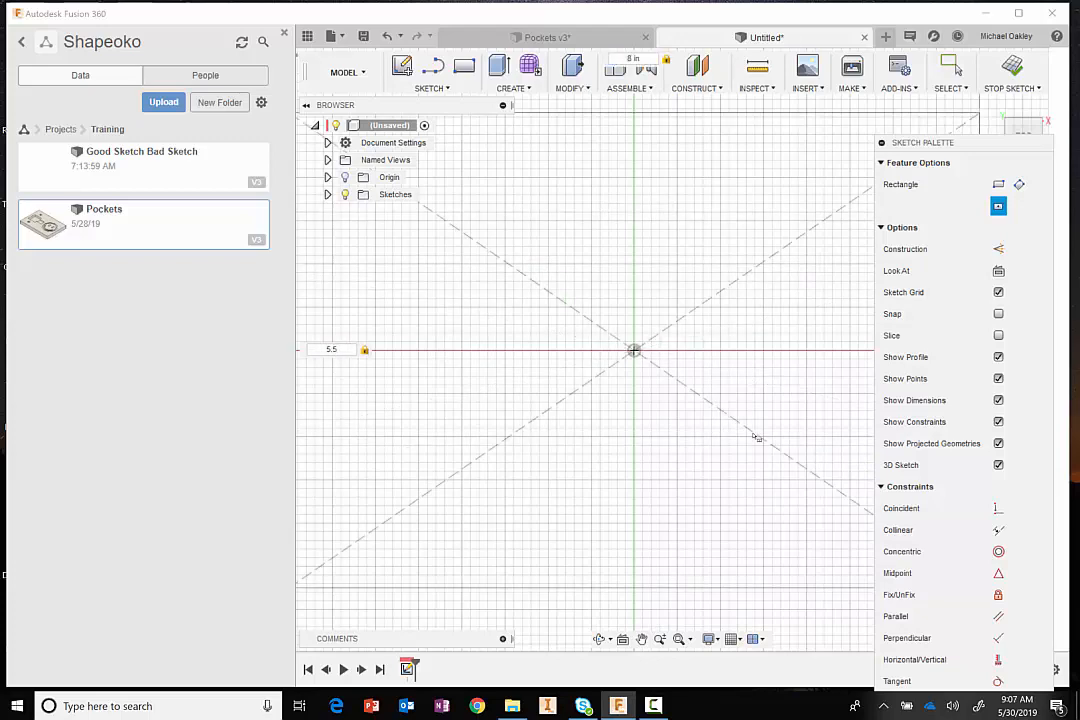
{"action": "key", "text": "Return"}
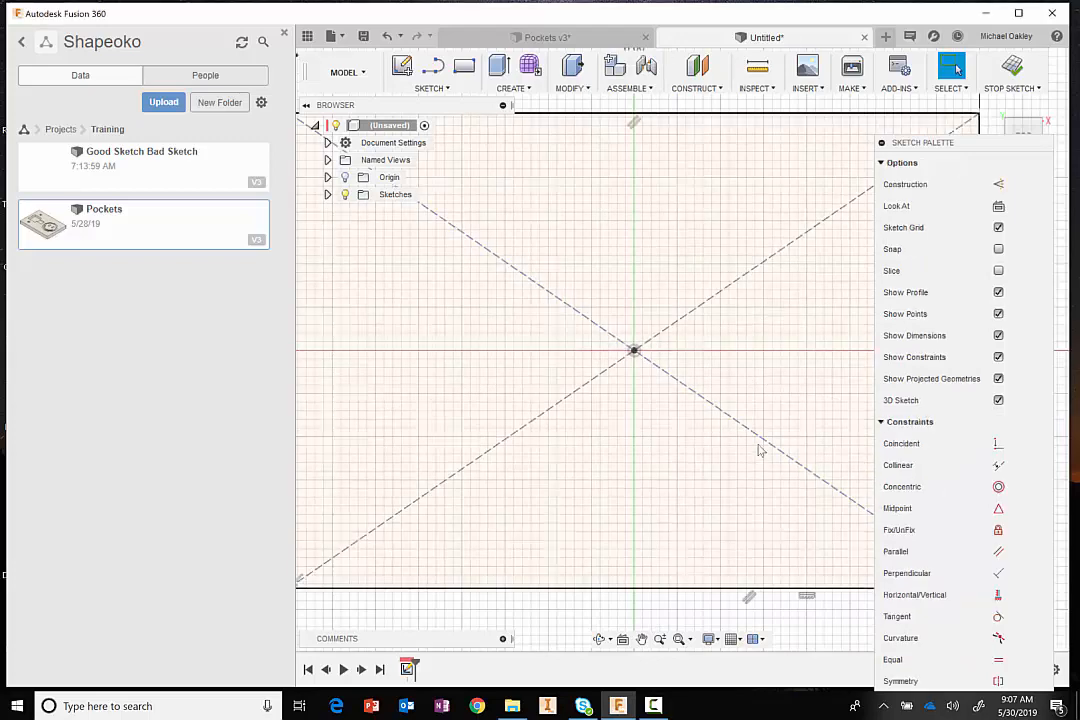
{"action": "scroll", "coordinate": [757, 437], "scroll_direction": "down", "scroll_amount": 5}
{"action": "middle_click_drag", "start_coordinate": [757, 424], "coordinate": [664, 416]}
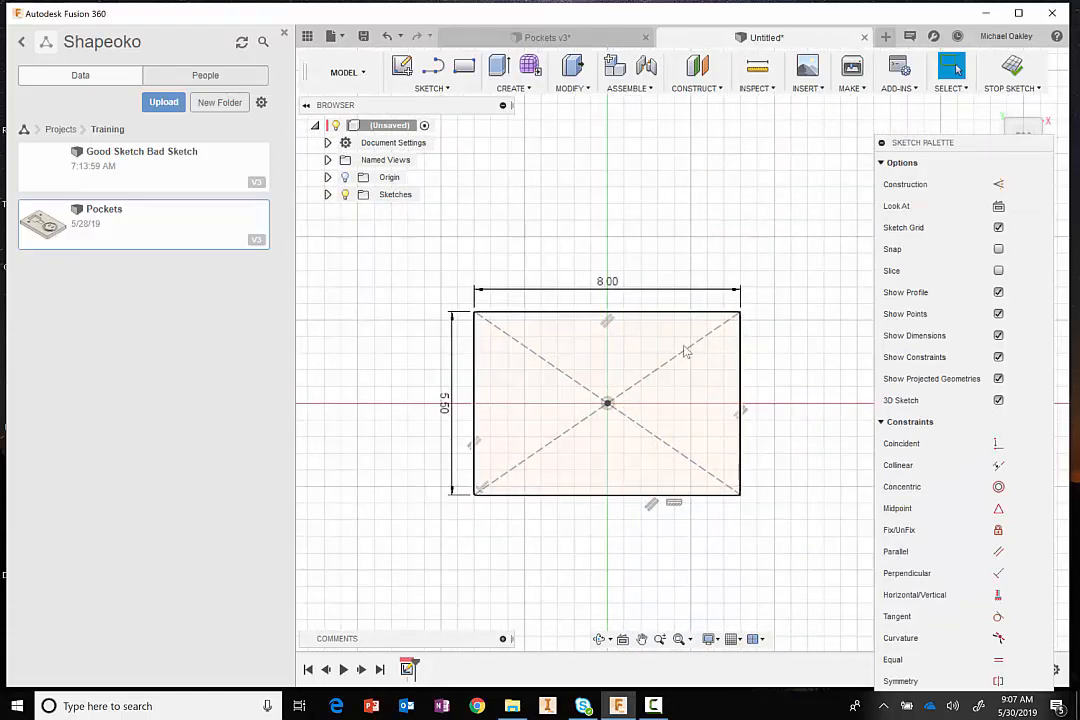
{"action": "right_click", "coordinate": [682, 236]}
{"action": "left_click", "coordinate": [725, 222]}
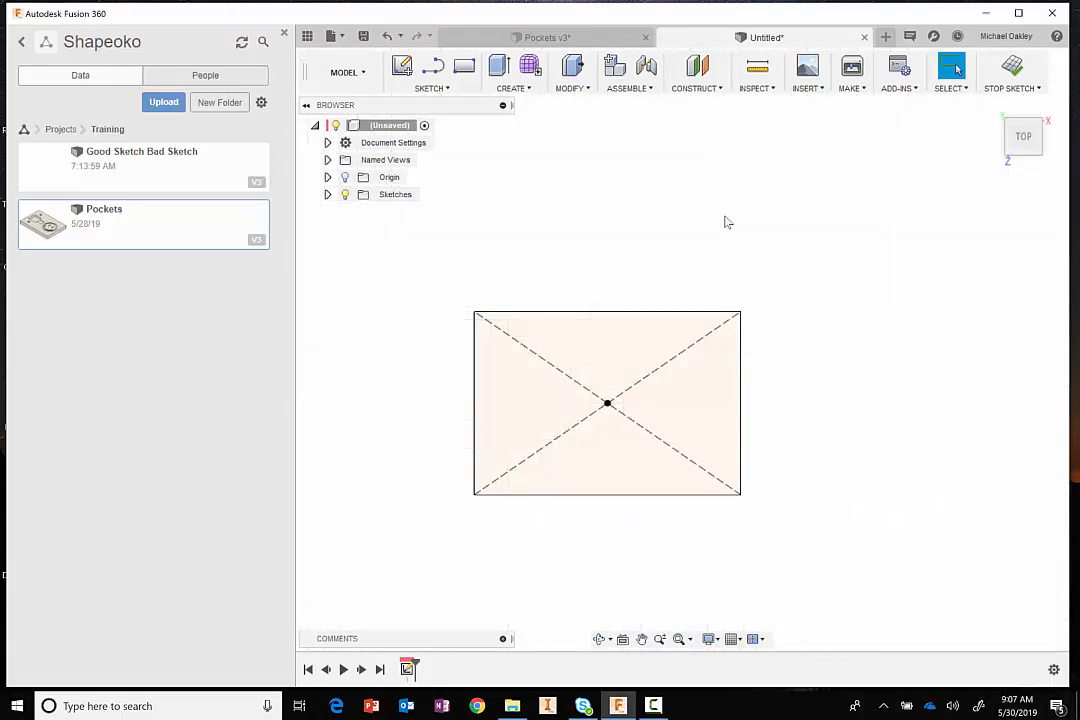
- Extrude the rectangle profile 0.75 in upward as a new body
{"action": "middle_click_drag", "start_coordinate": [663, 403], "coordinate": [643, 352], "text": "shift"}
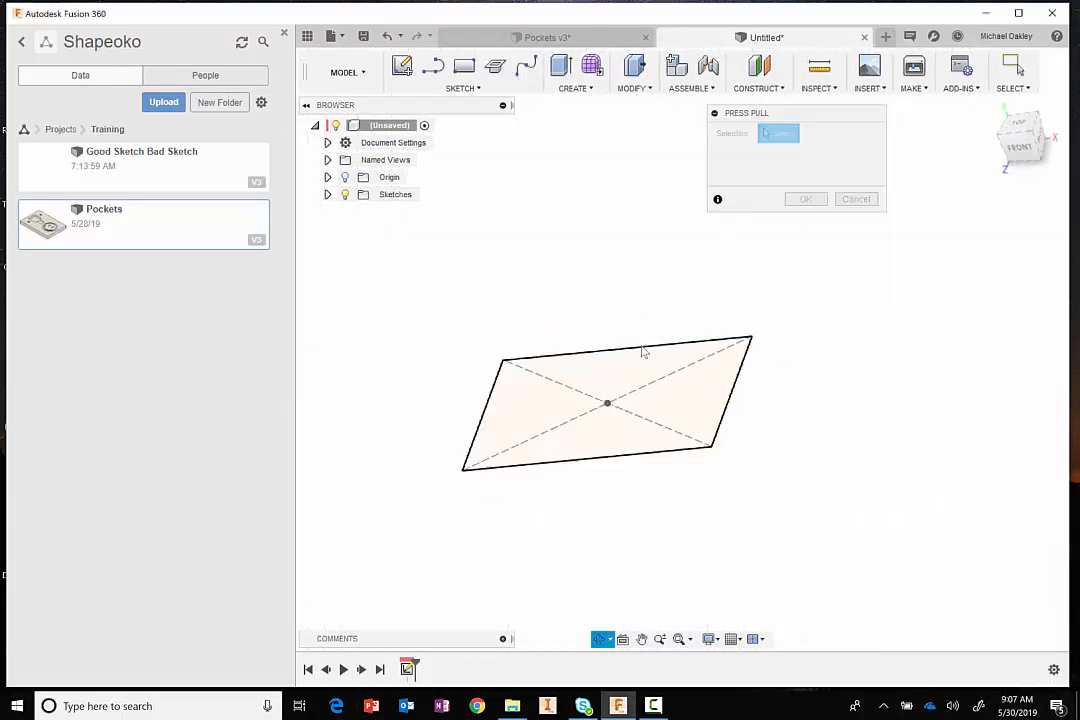
{"action": "left_click", "coordinate": [630, 368]}
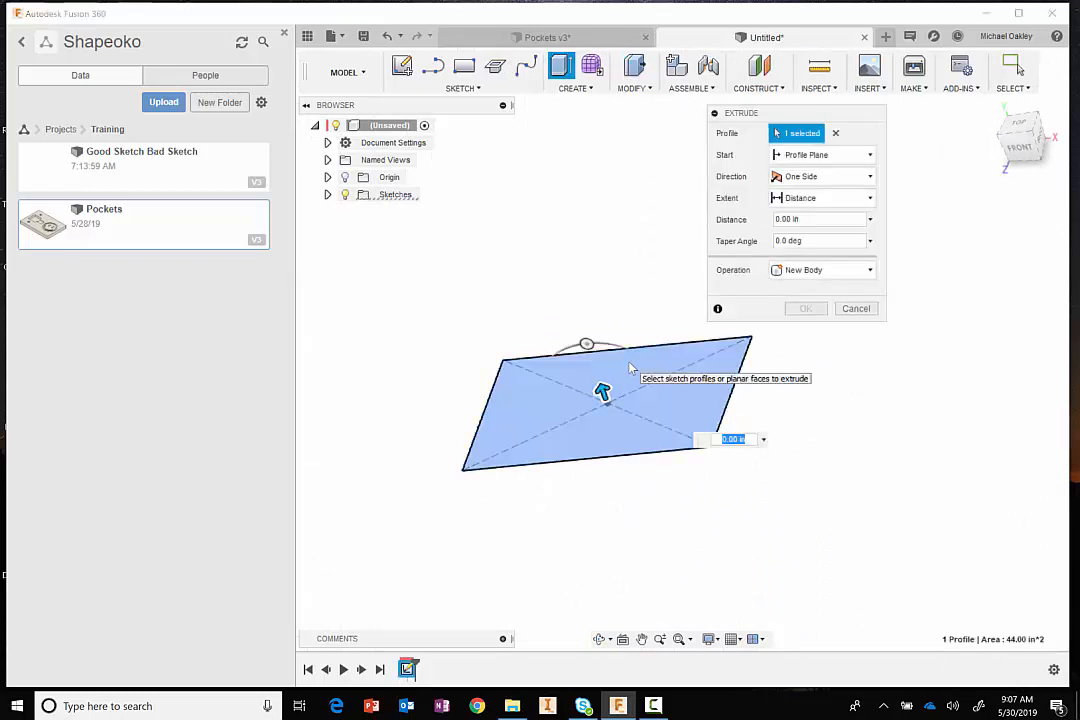
{"action": "type", "text": ".75"}
{"action": "key", "text": "Return"}
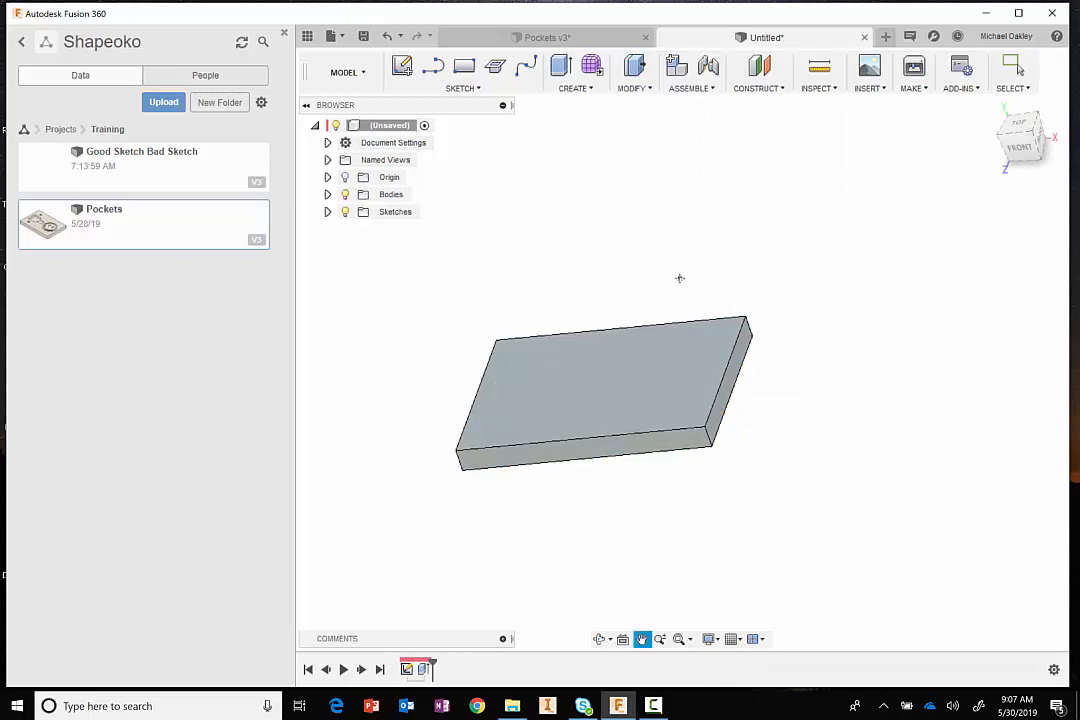
- Start a new sketch on the top face of the plate
{"action": "middle_click_drag", "start_coordinate": [677, 277], "coordinate": [723, 282]}
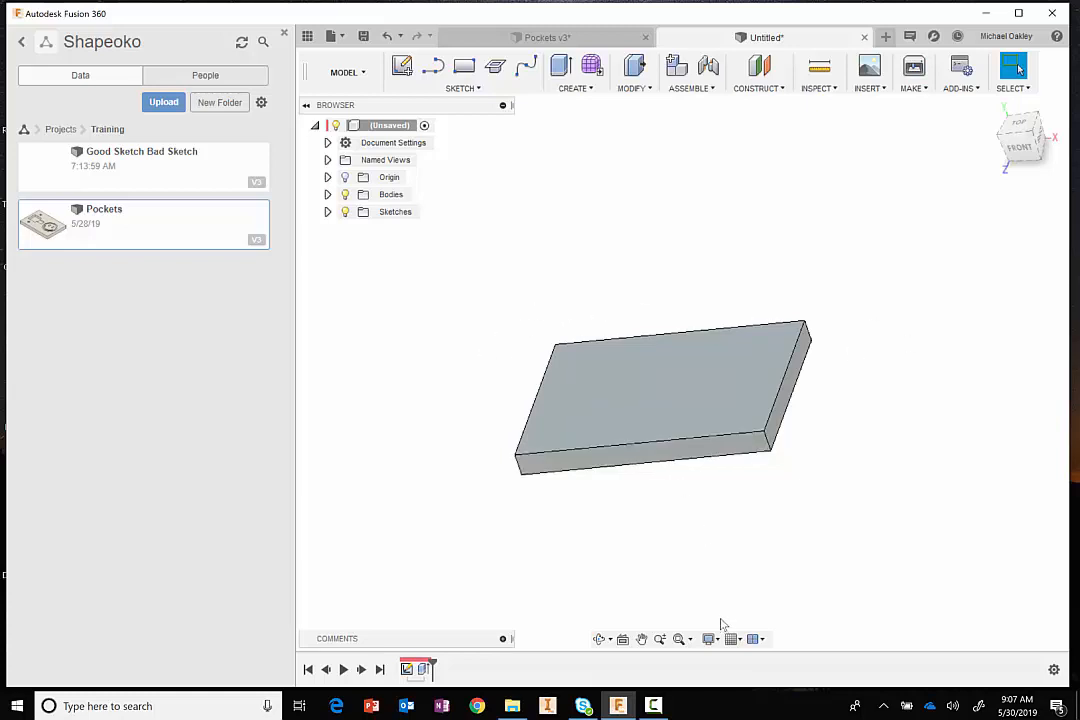
{"action": "middle_click_drag", "start_coordinate": [692, 557], "coordinate": [686, 521]}
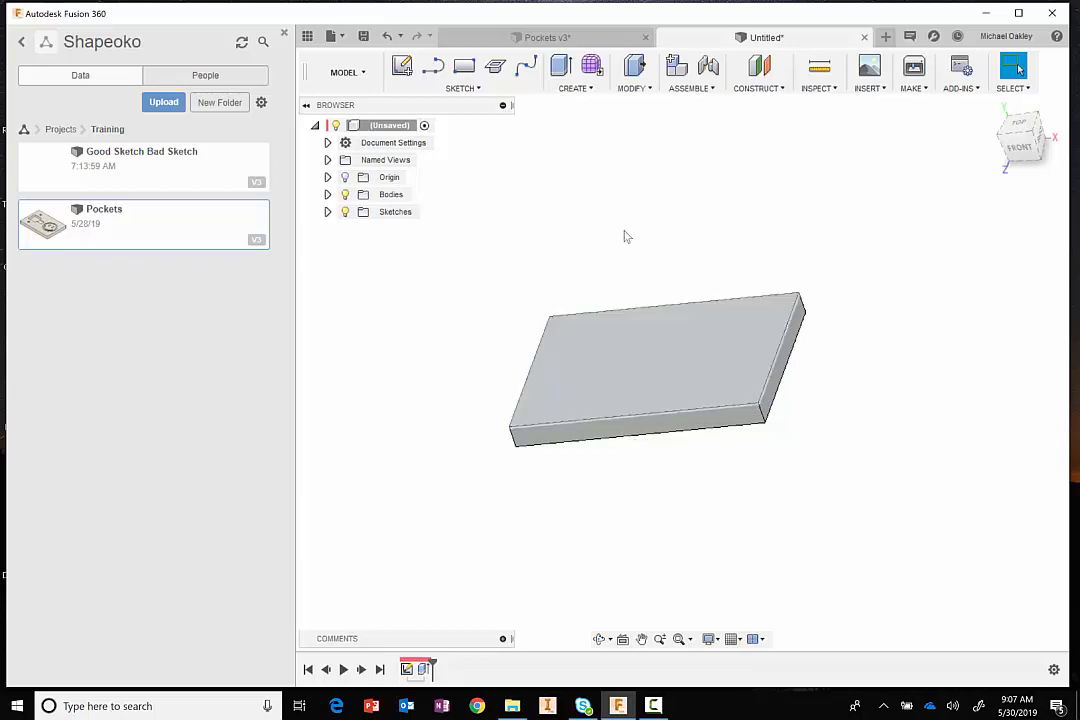
{"action": "middle_click_drag", "start_coordinate": [651, 222], "coordinate": [685, 251], "text": "shift"}
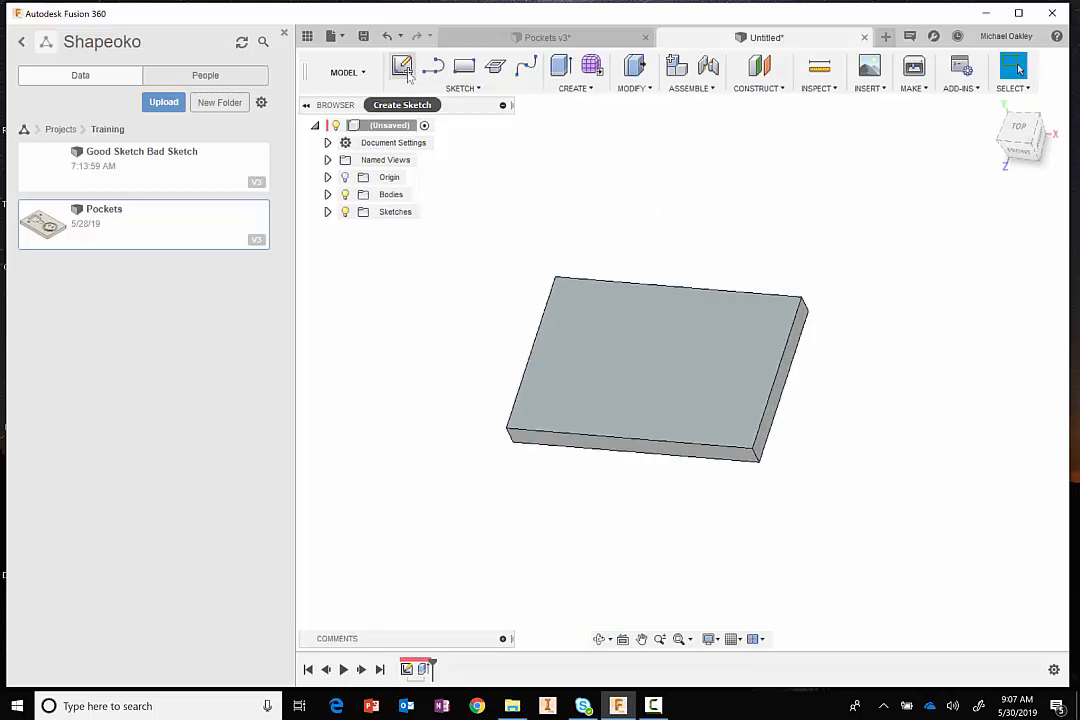
{"action": "left_click", "coordinate": [402, 66]}
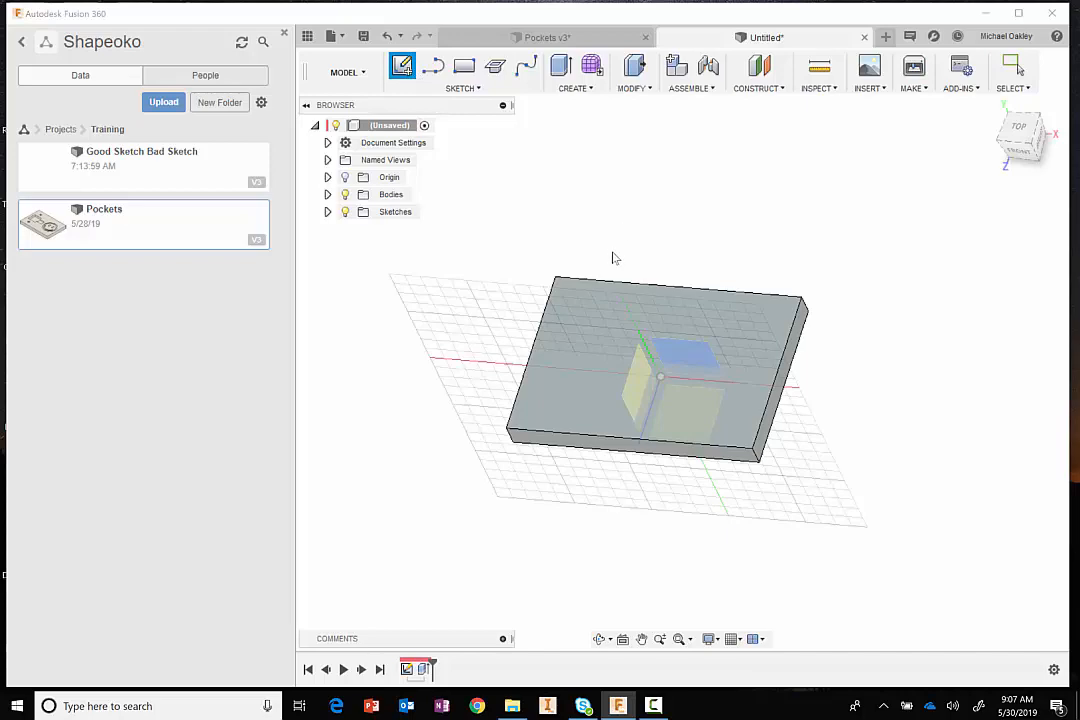
{"action": "left_click", "coordinate": [581, 320]}
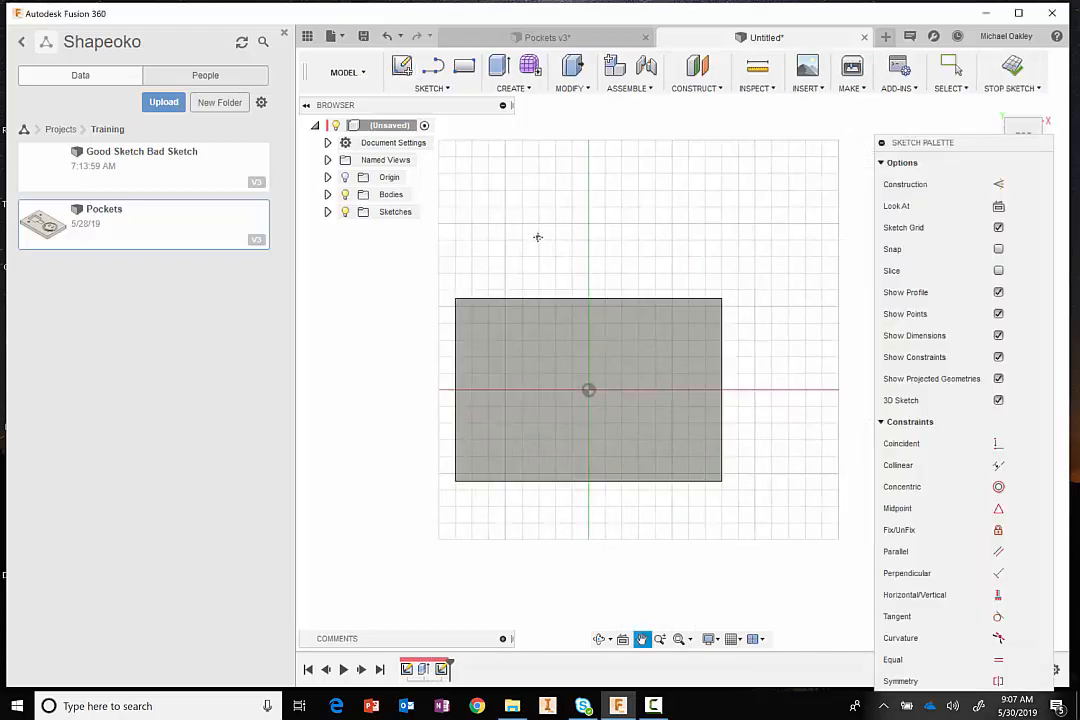
- Sketch a center rectangle about 2.5 by 2 in, centered on the horizontal axis about 2 in left of the origin
{"action": "scroll", "coordinate": [511, 427], "scroll_direction": "up", "scroll_amount": 2}
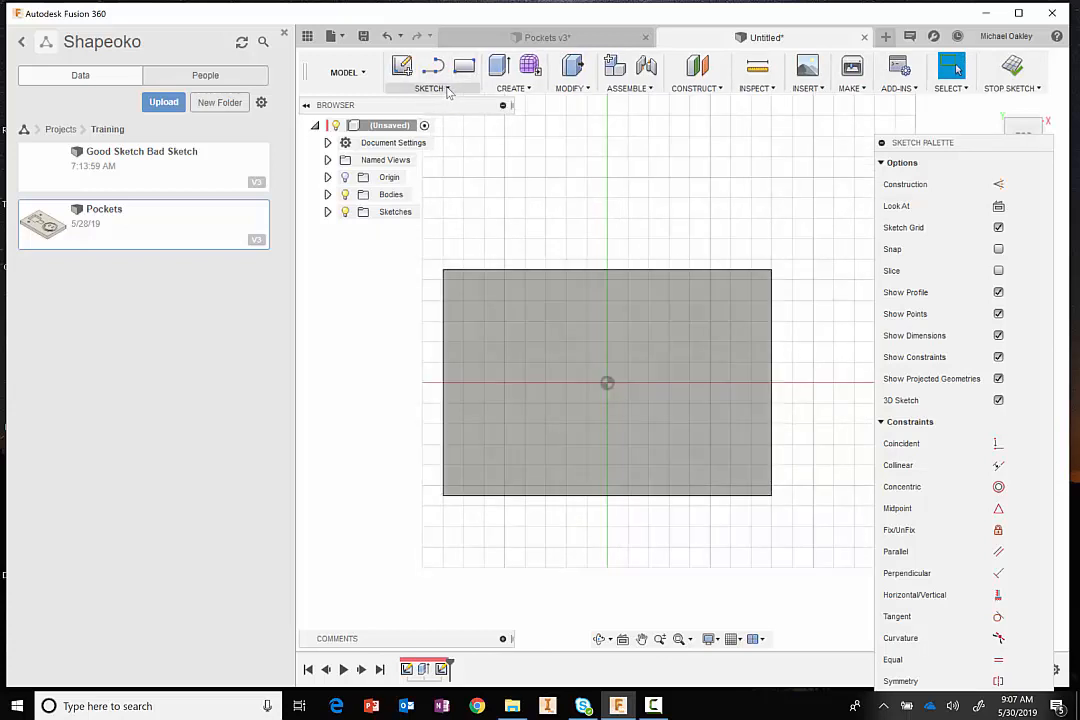
{"action": "left_click", "coordinate": [445, 89]}
{"action": "mouse_move", "coordinate": [437, 146]}
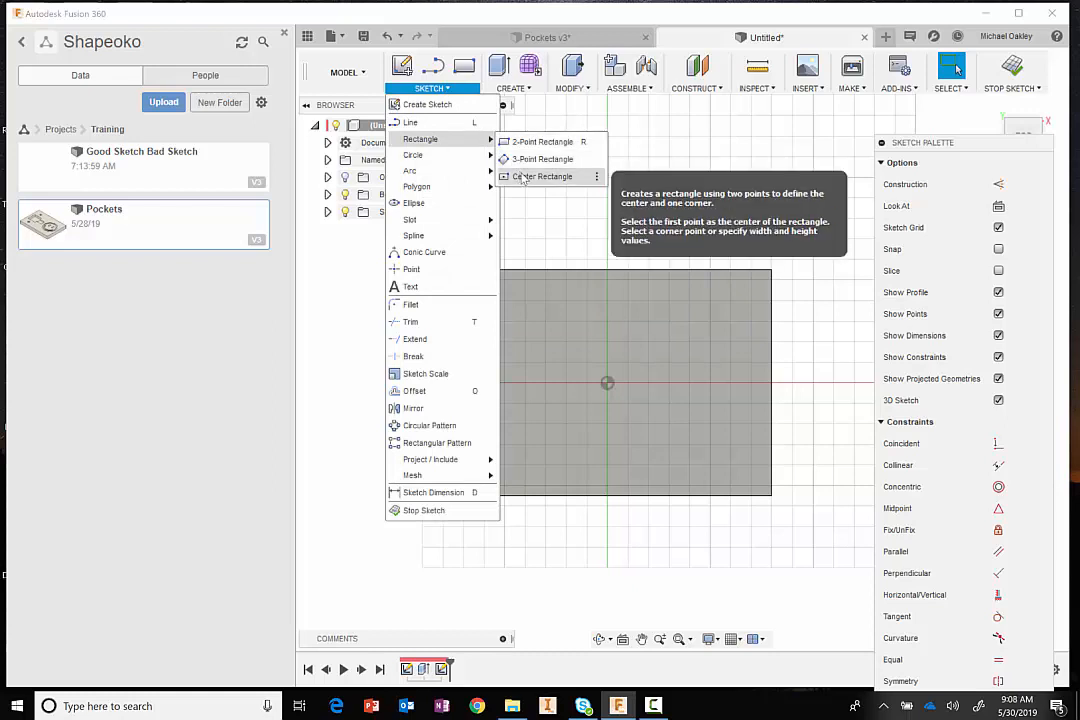
{"action": "left_click", "coordinate": [525, 176]}
{"action": "left_click", "coordinate": [607, 382]}
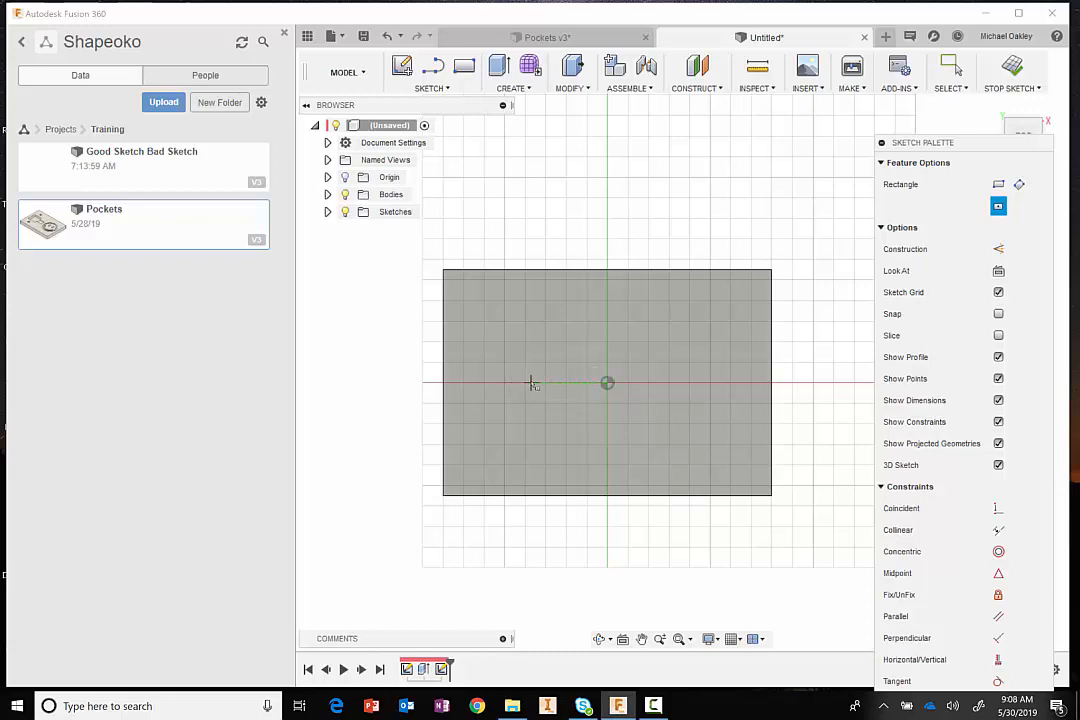
{"action": "left_click", "coordinate": [524, 383]}
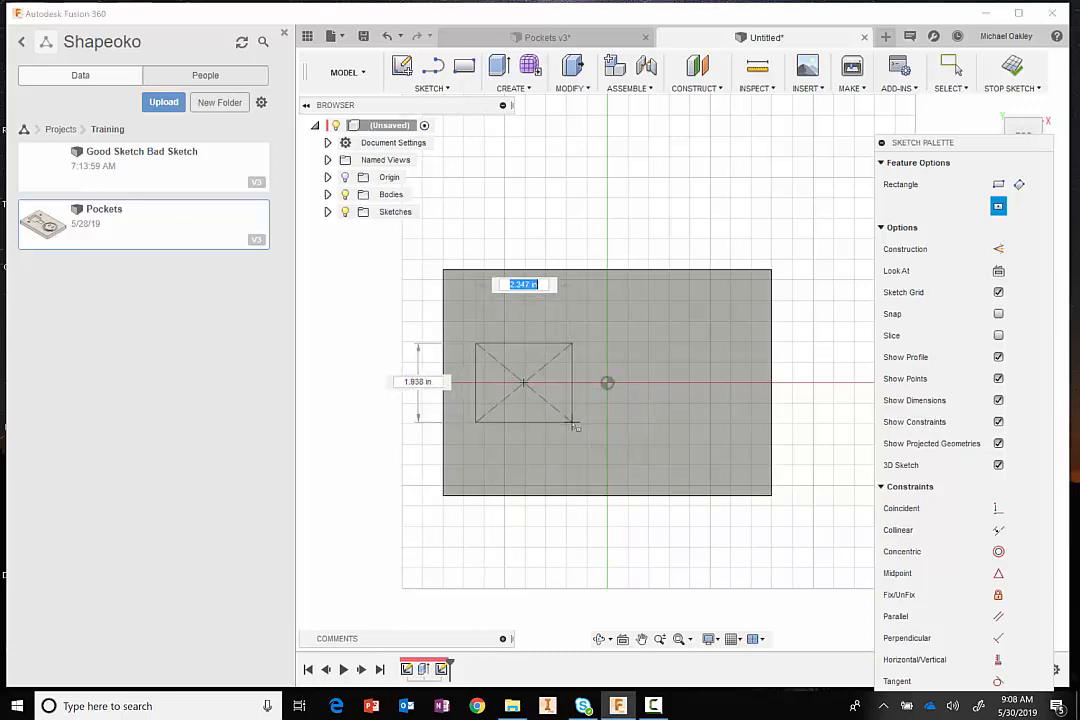
{"action": "left_click", "coordinate": [576, 424]}
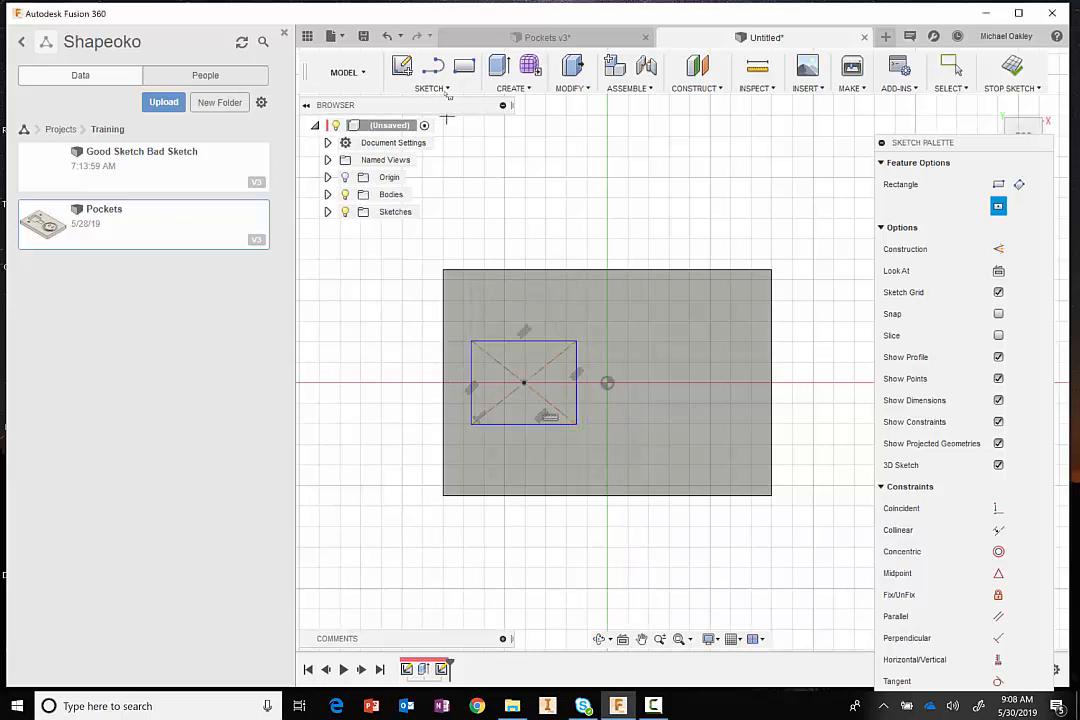
- Draw a horizontal line about 1.8 in long to the right from the upper part of the small rectangle's right edge
{"action": "left_click", "coordinate": [576, 358]}
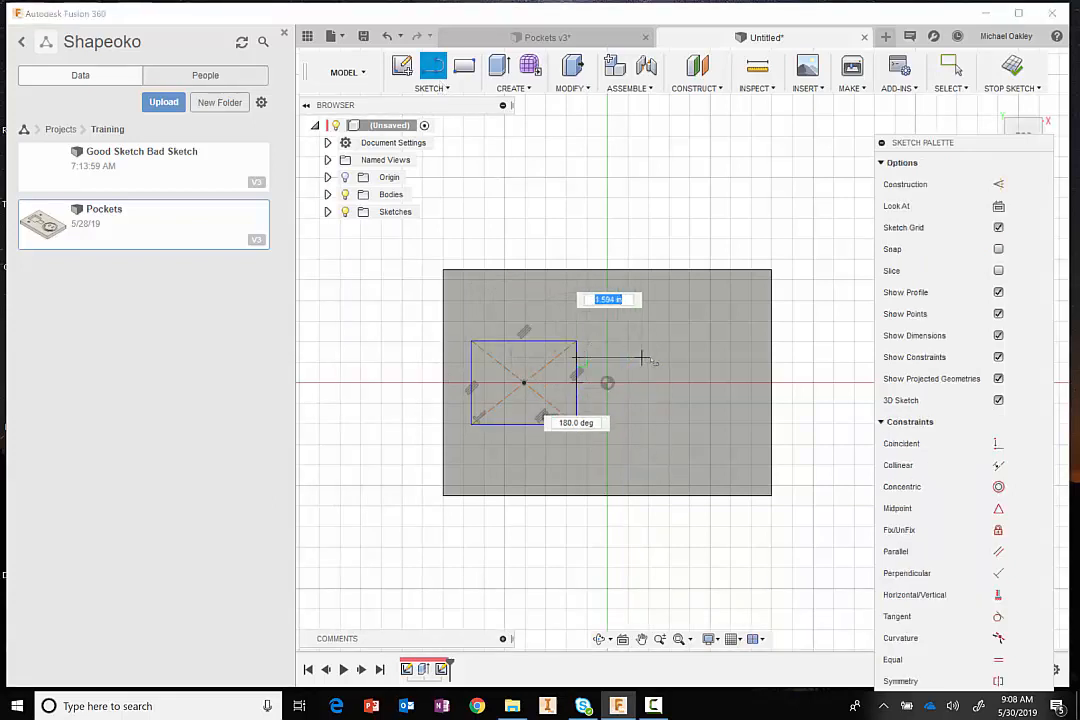
{"action": "left_click", "coordinate": [652, 358]}
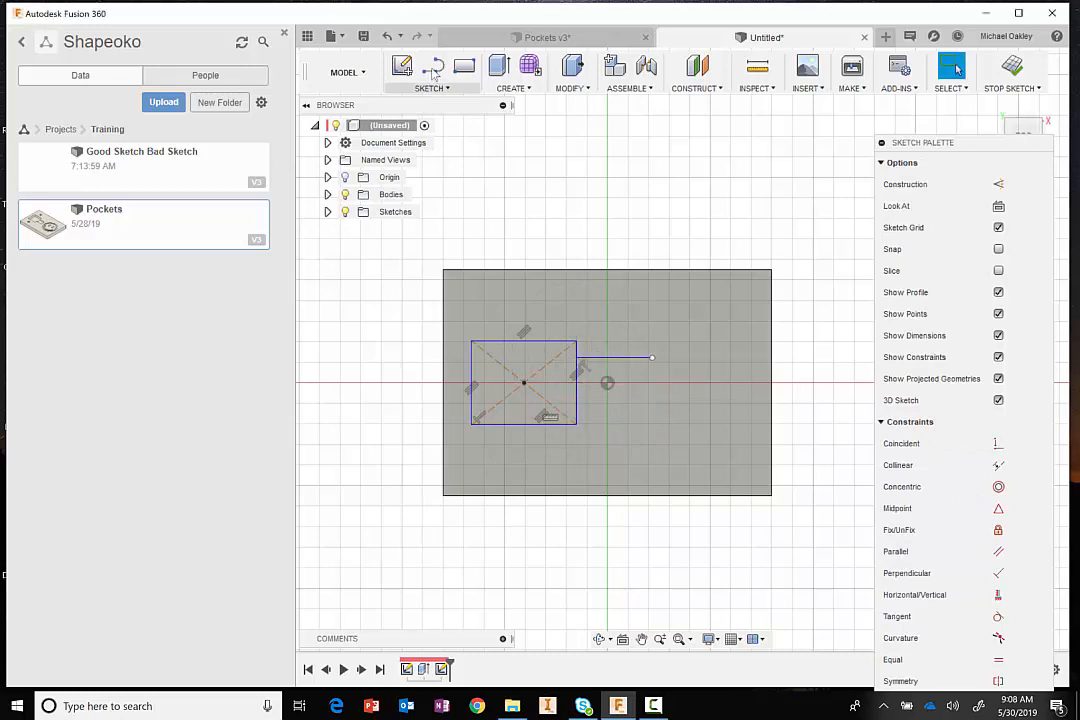
{"action": "key", "text": "Escape"}
- Draw a horizontal line from the origin to just beyond the plate's right edge
{"action": "key", "text": "l"}
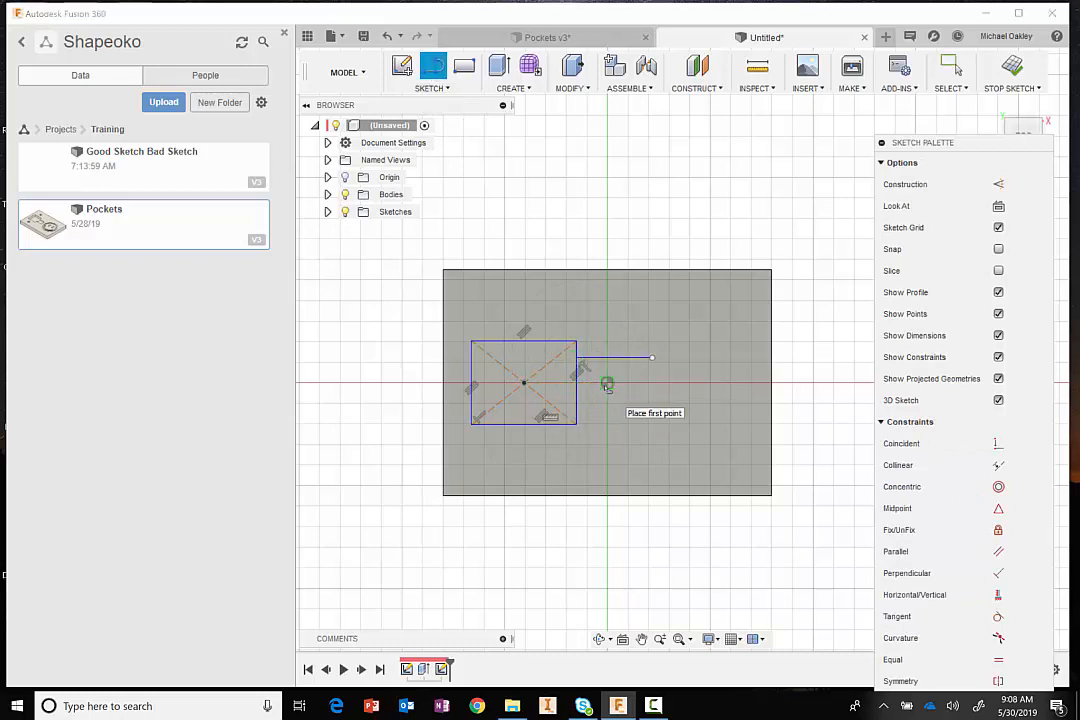
{"action": "left_click", "coordinate": [607, 382]}
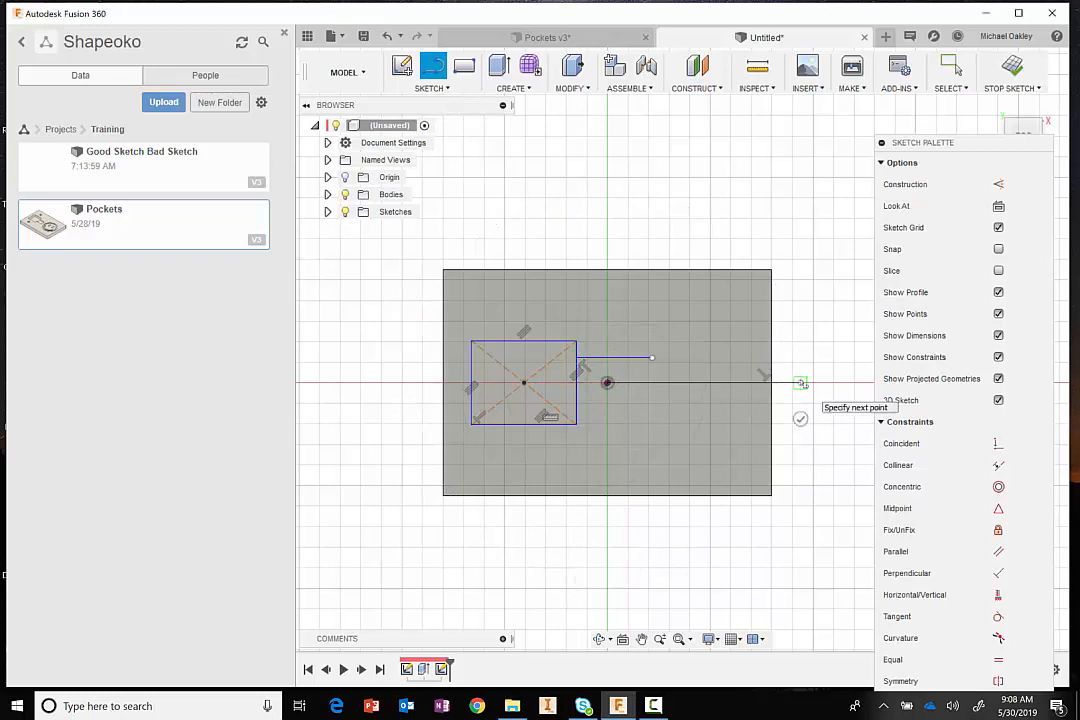
{"action": "left_click", "coordinate": [800, 383]}
{"action": "key", "text": "Escape"}
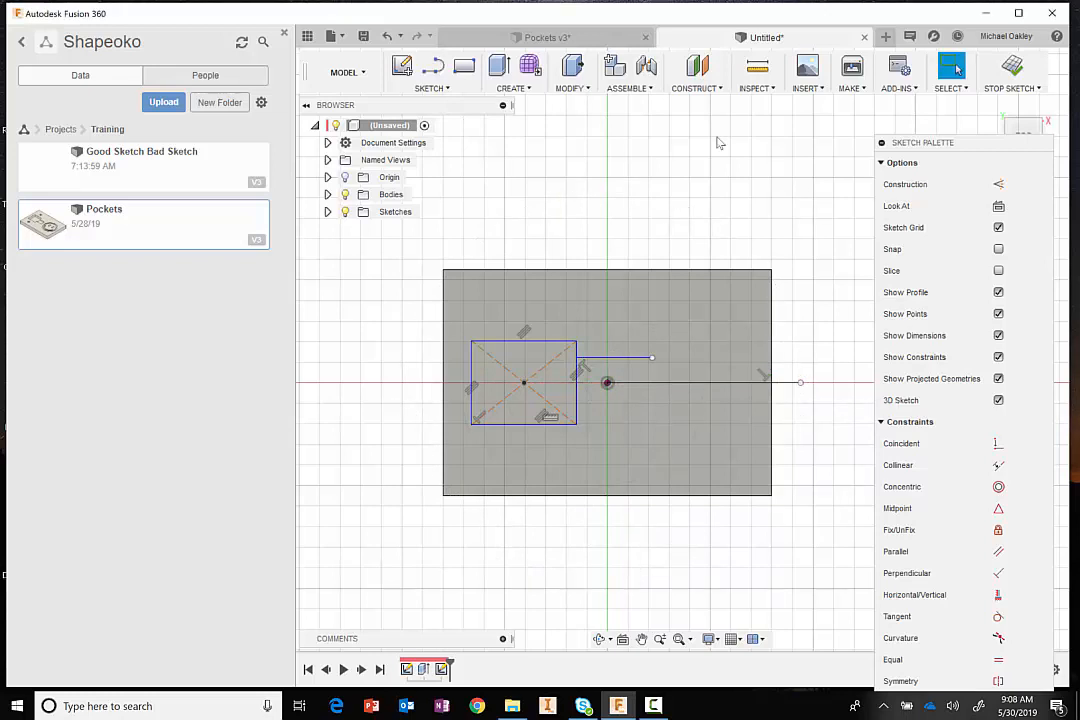
- Mirror the short horizontal line beside the small rectangle about the long horizontal line from the origin
{"action": "left_click", "coordinate": [448, 90]}
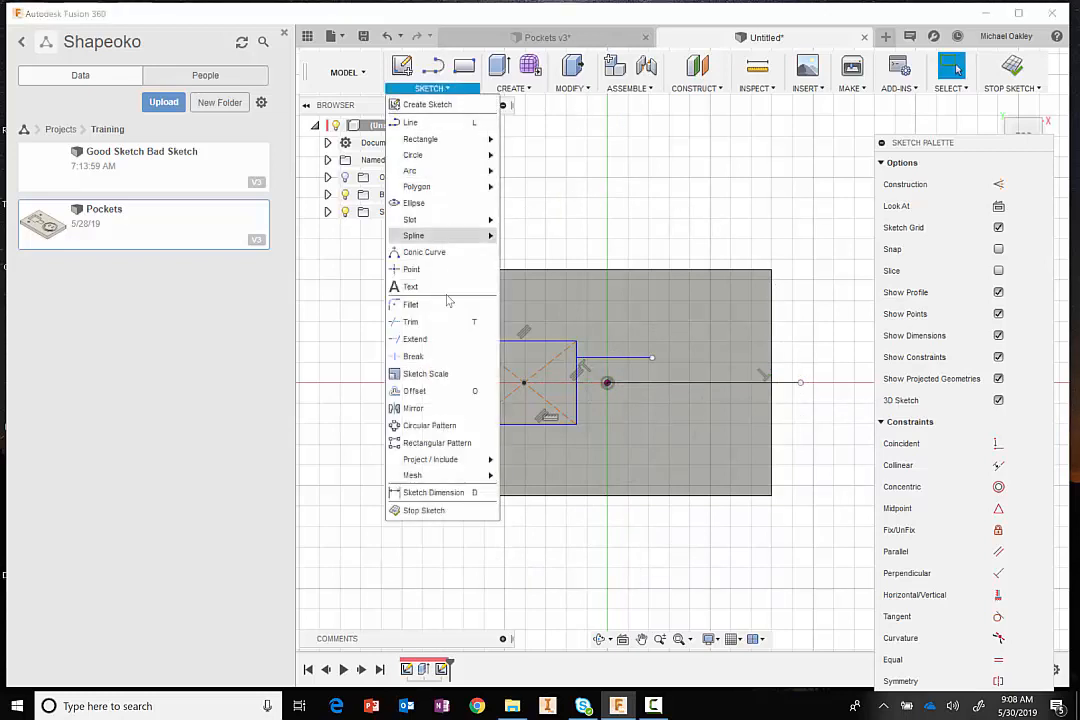
{"action": "left_click", "coordinate": [438, 409]}
{"action": "left_click", "coordinate": [620, 357]}
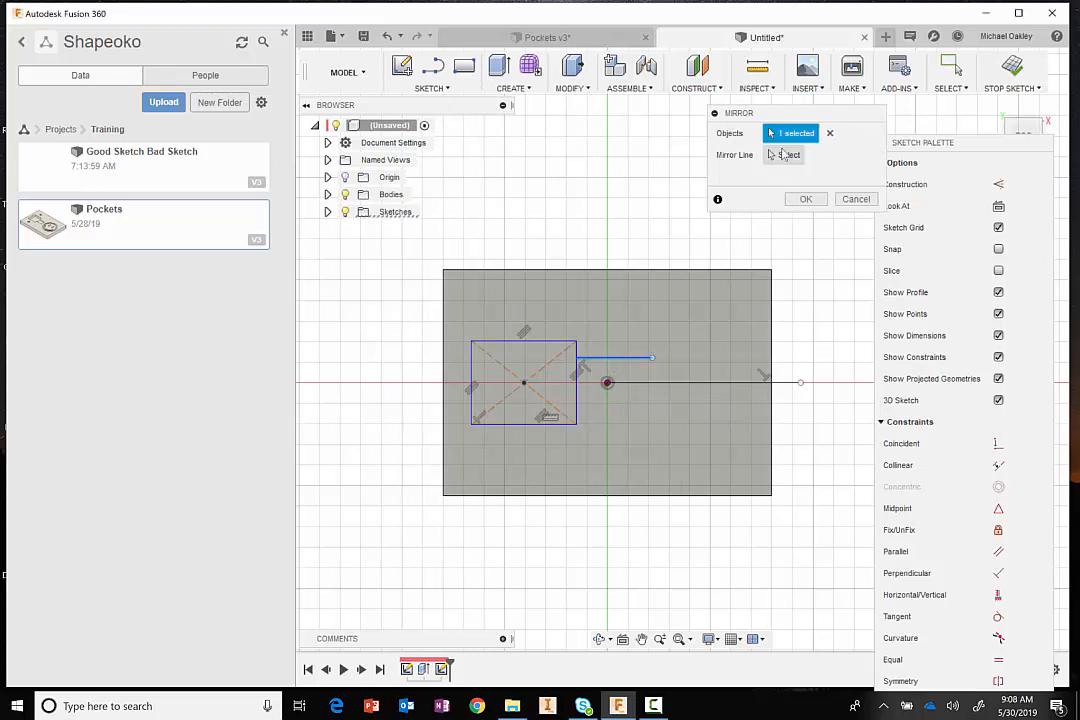
{"action": "left_click", "coordinate": [786, 157]}
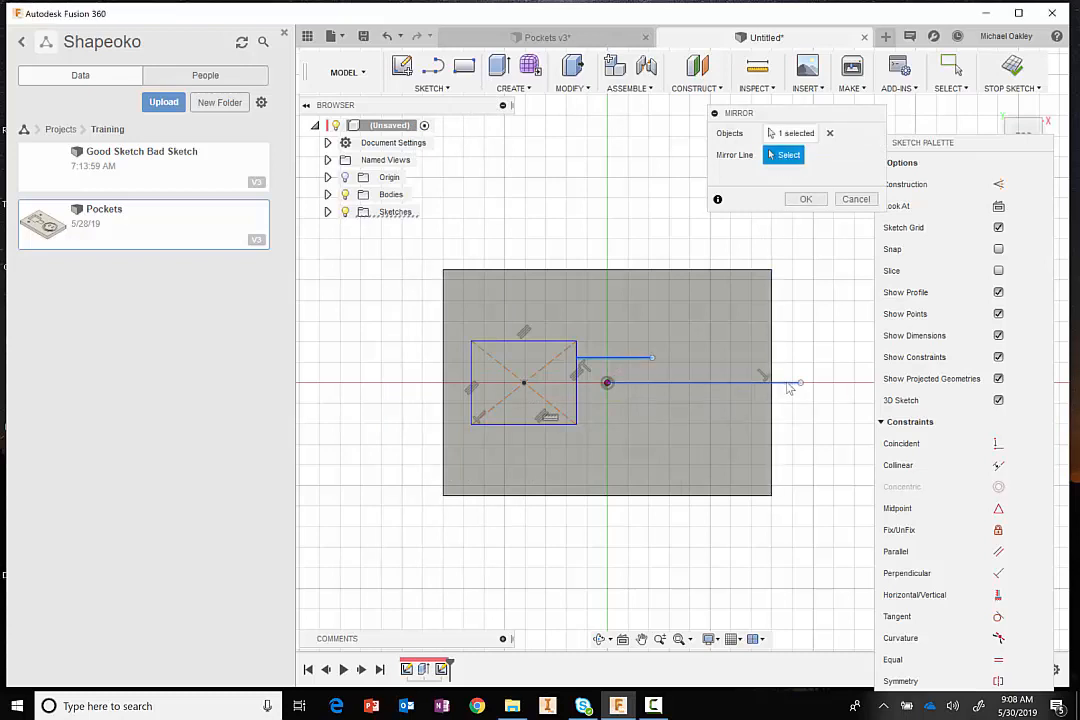
{"action": "left_click", "coordinate": [788, 382]}
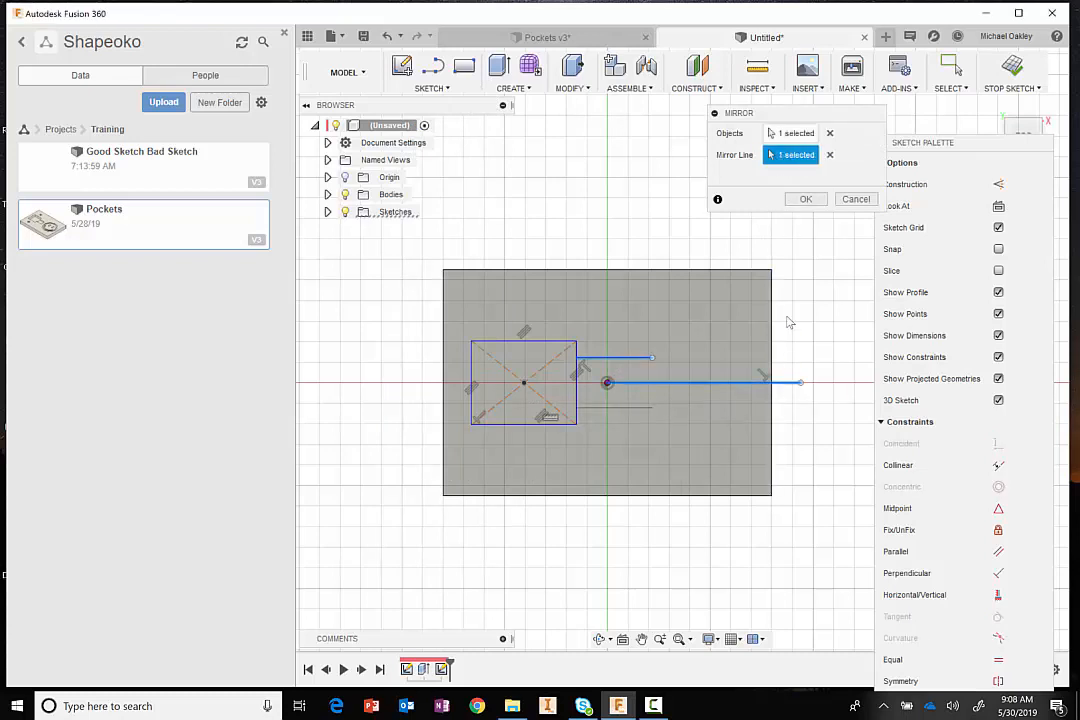
{"action": "left_click", "coordinate": [806, 199]}
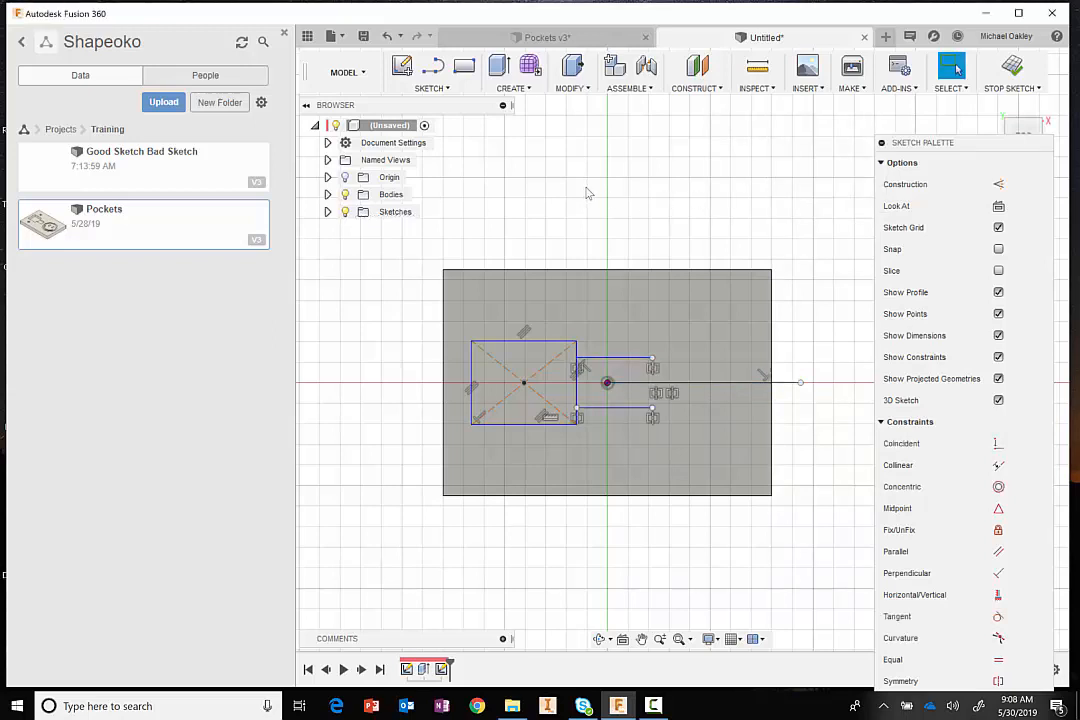
- Draw a vertical line joining the right ends of the two short horizontal lines to close the neck
{"action": "key", "text": "l"}
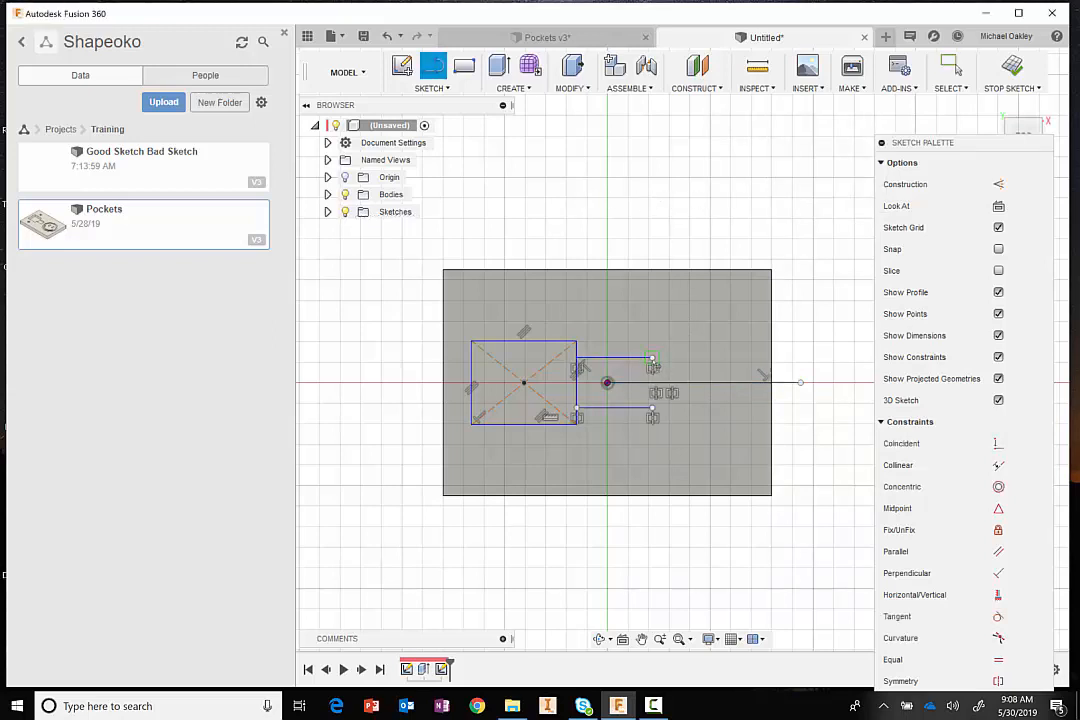
{"action": "left_click", "coordinate": [652, 360]}
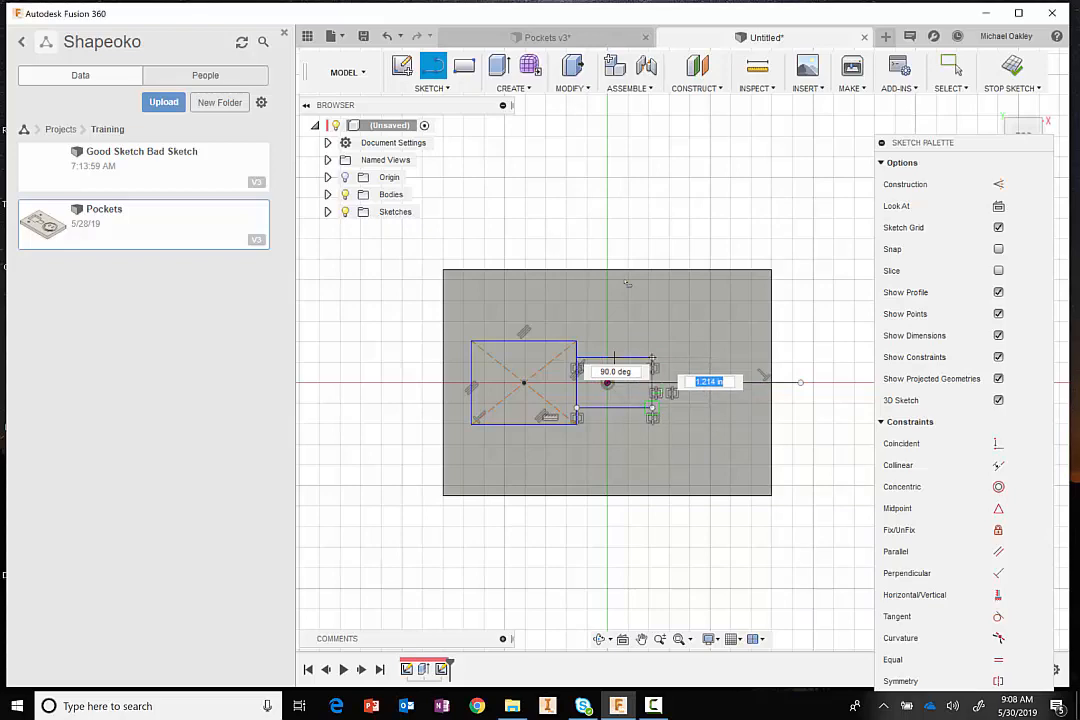
{"action": "key", "text": "Escape"}
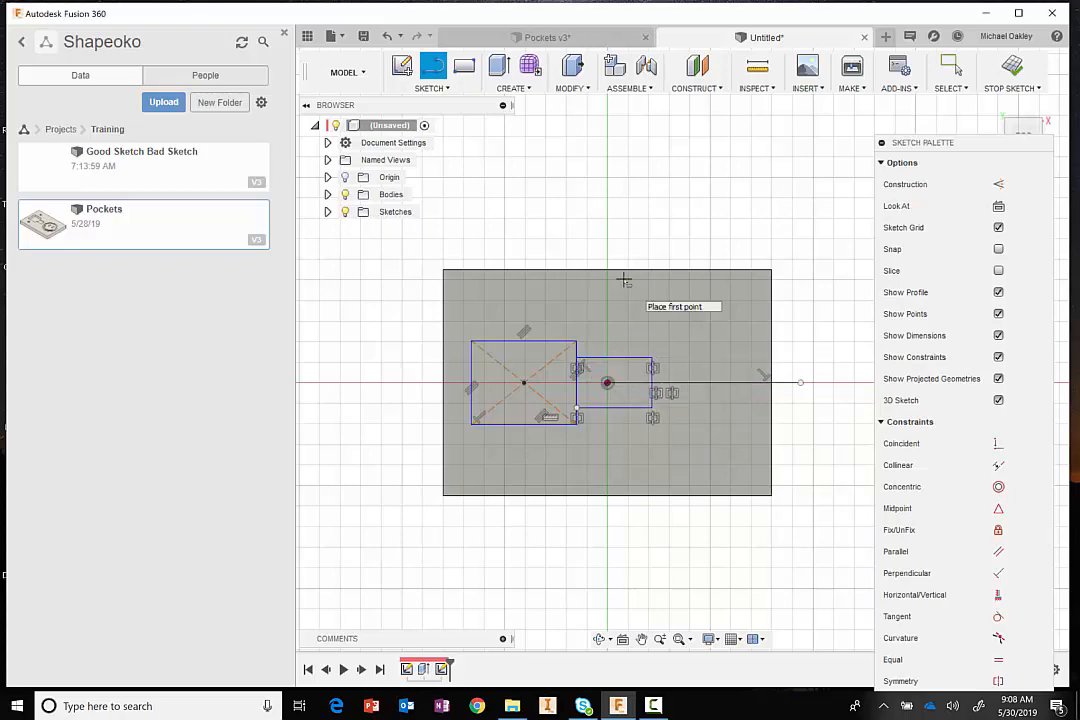
{"action": "key", "text": "Escape"}
- Trim the part of the rectangle's right edge that lies between the two neck lines
{"action": "scroll", "coordinate": [612, 440], "scroll_direction": "up", "scroll_amount": 3}
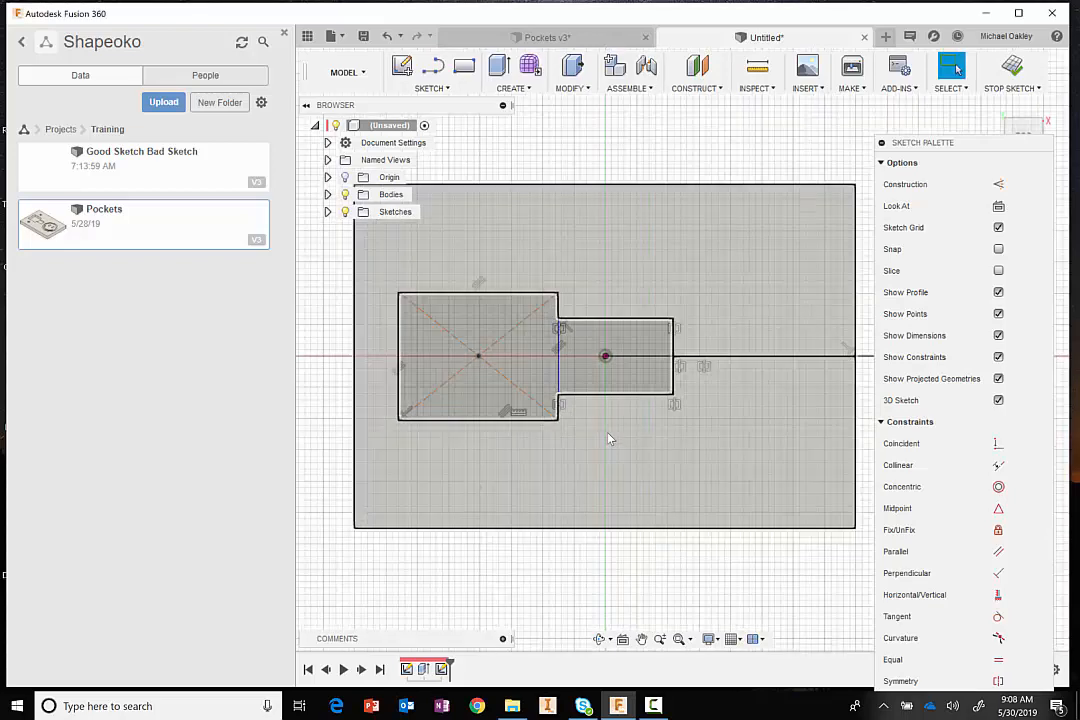
{"action": "scroll", "coordinate": [612, 440], "scroll_direction": "up", "scroll_amount": 2}
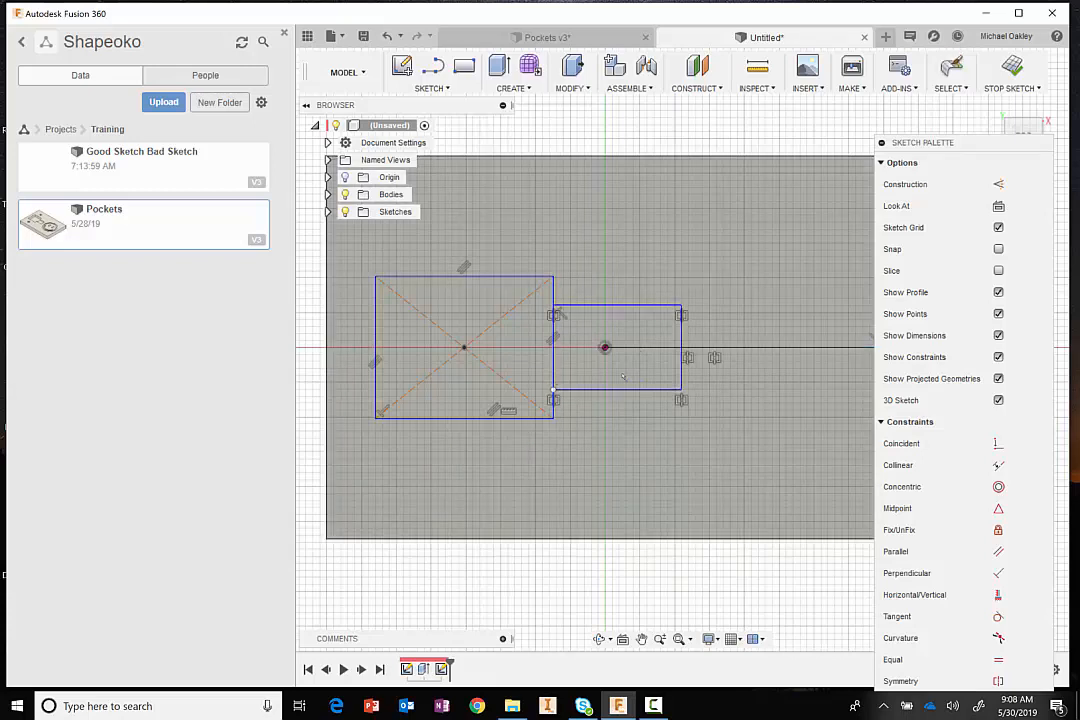
{"action": "left_click", "coordinate": [555, 362]}
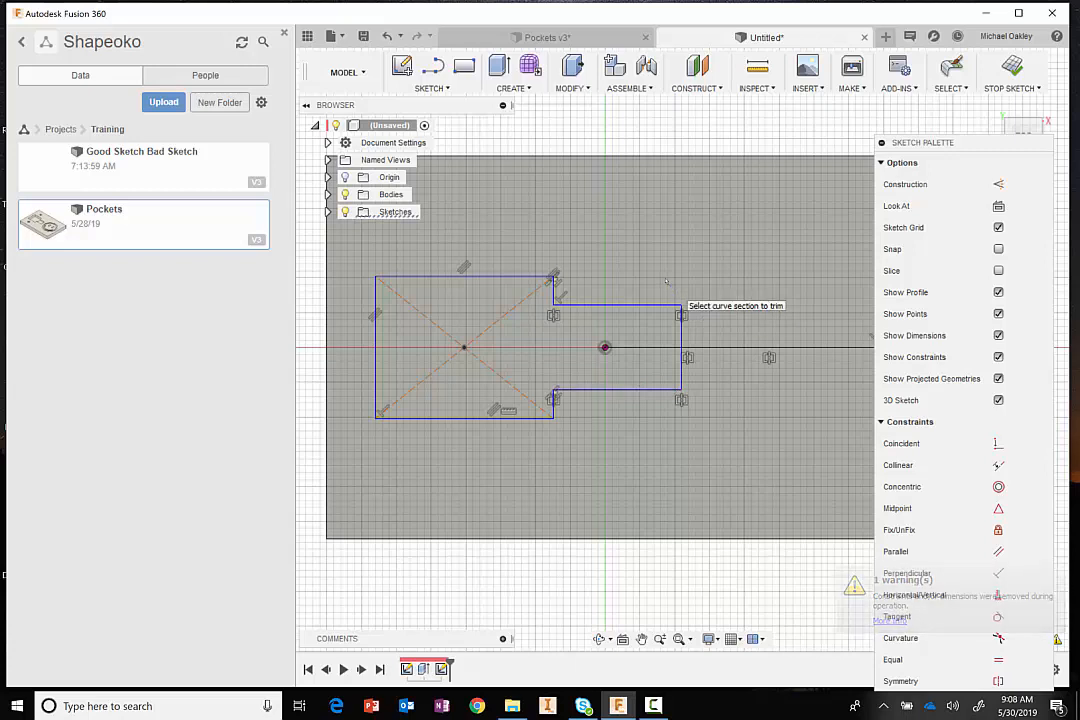
{"action": "key", "text": "Escape"}
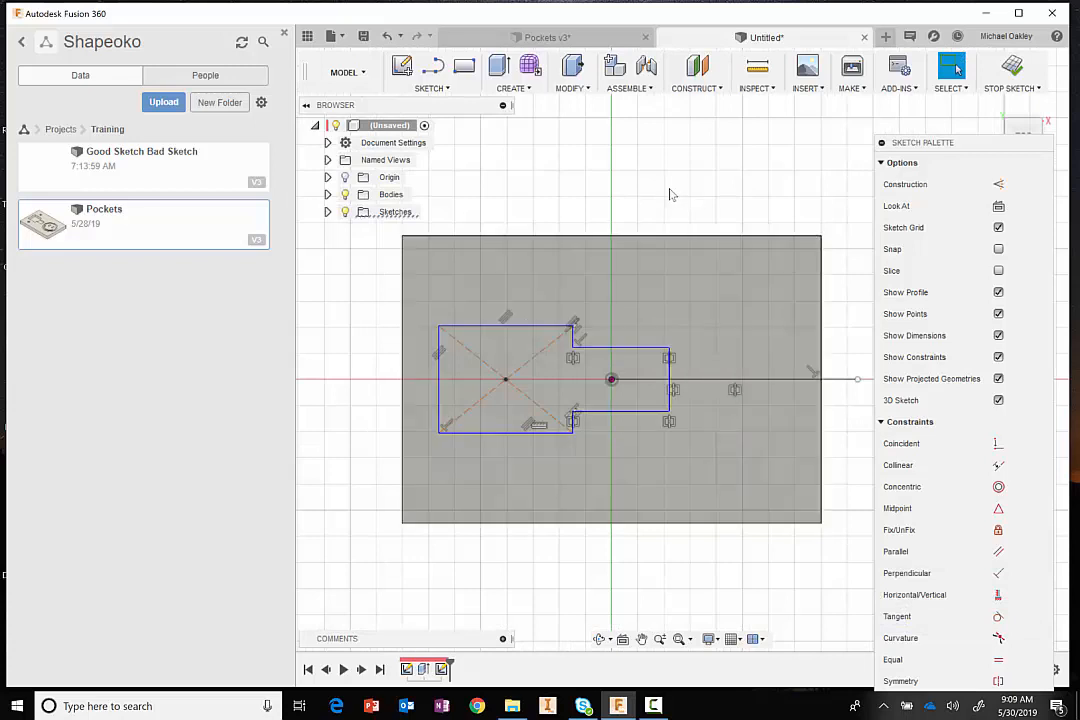
- Dimension the gap between the rectangle's left edge and the plate's left edge at 0.5 in
{"action": "key", "text": "d"}
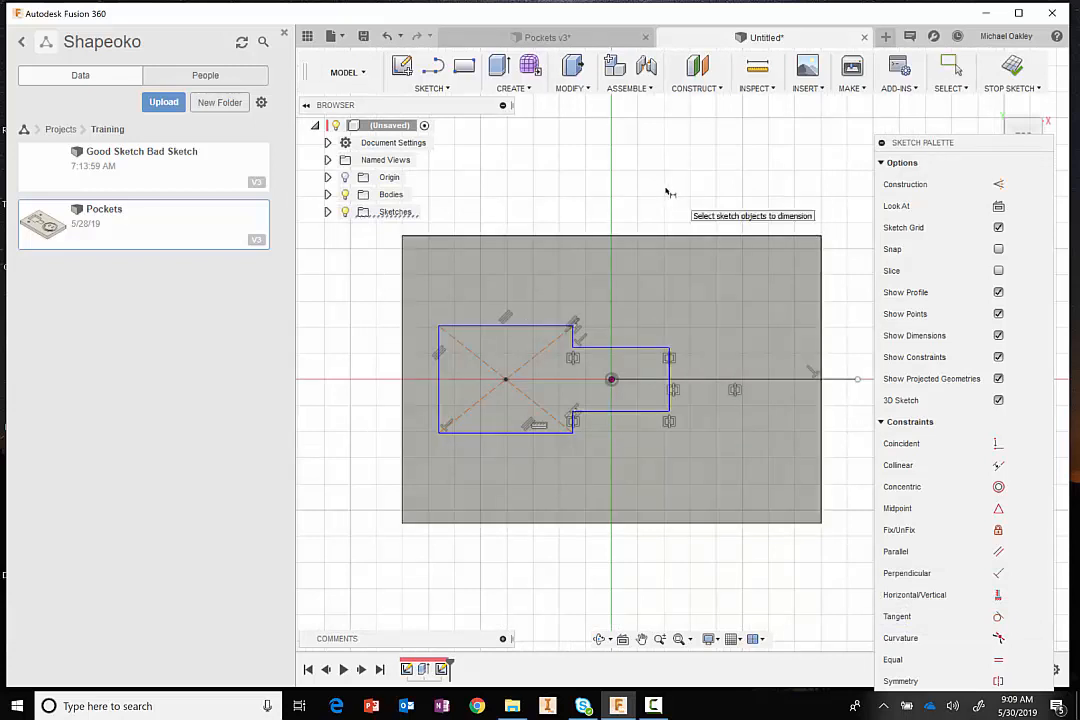
{"action": "left_click", "coordinate": [439, 371]}
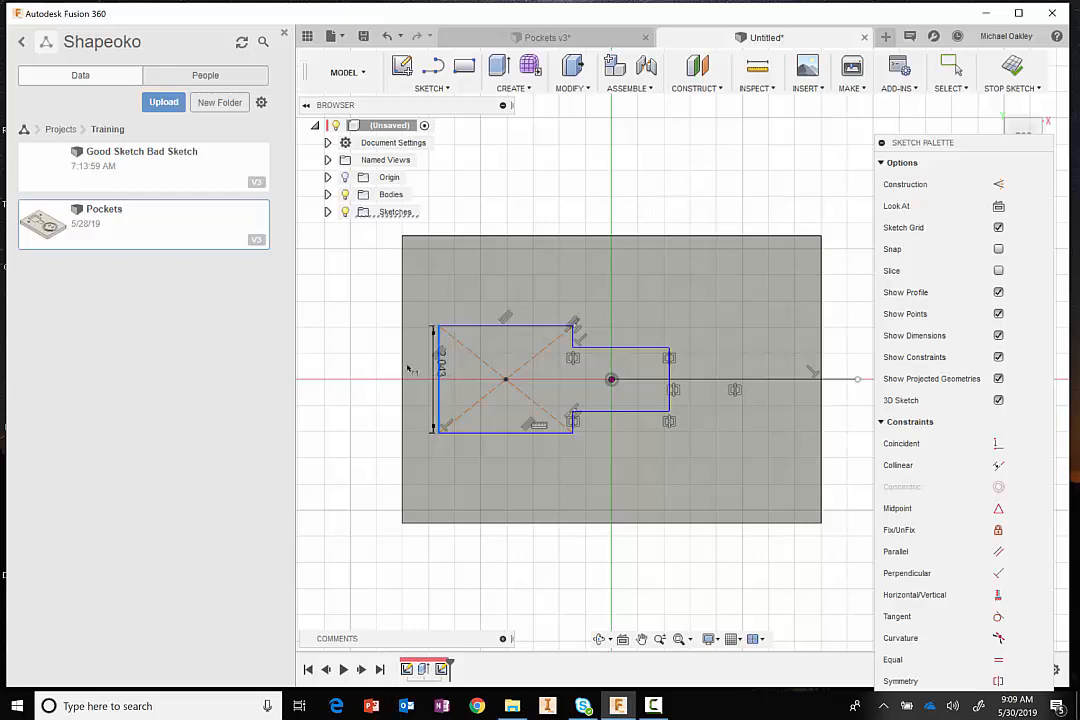
{"action": "left_click", "coordinate": [402, 367]}
{"action": "left_click", "coordinate": [352, 348]}
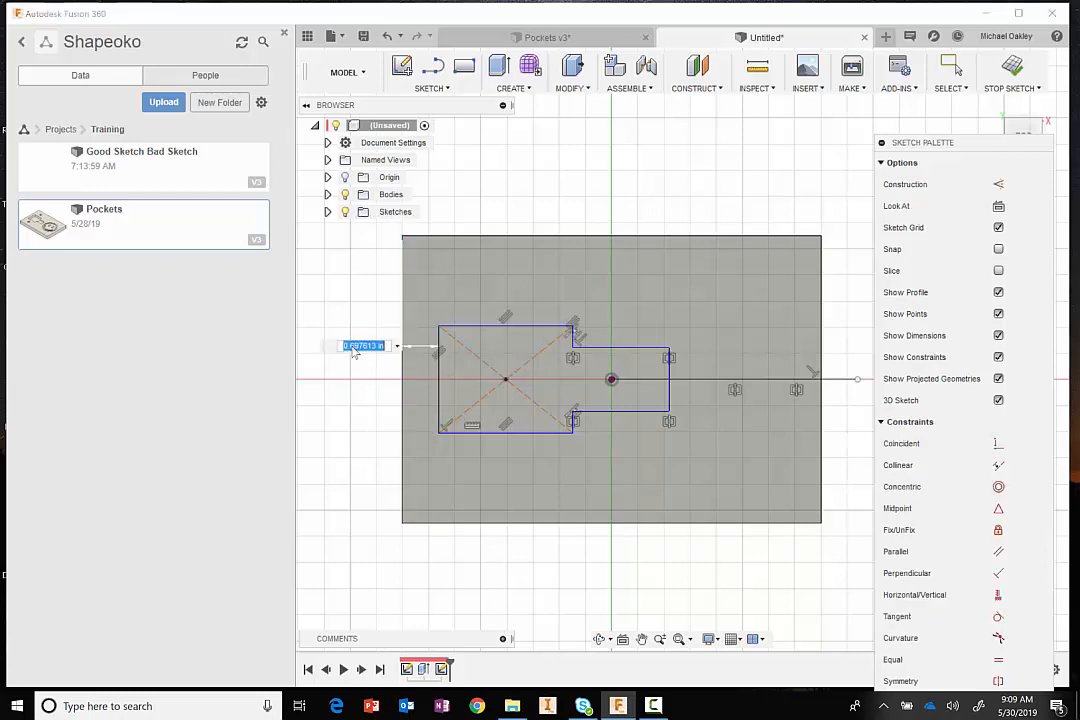
{"action": "key", "text": "BackSpace"}
{"action": "type", "text": "0.5"}
{"action": "key", "text": "Return"}
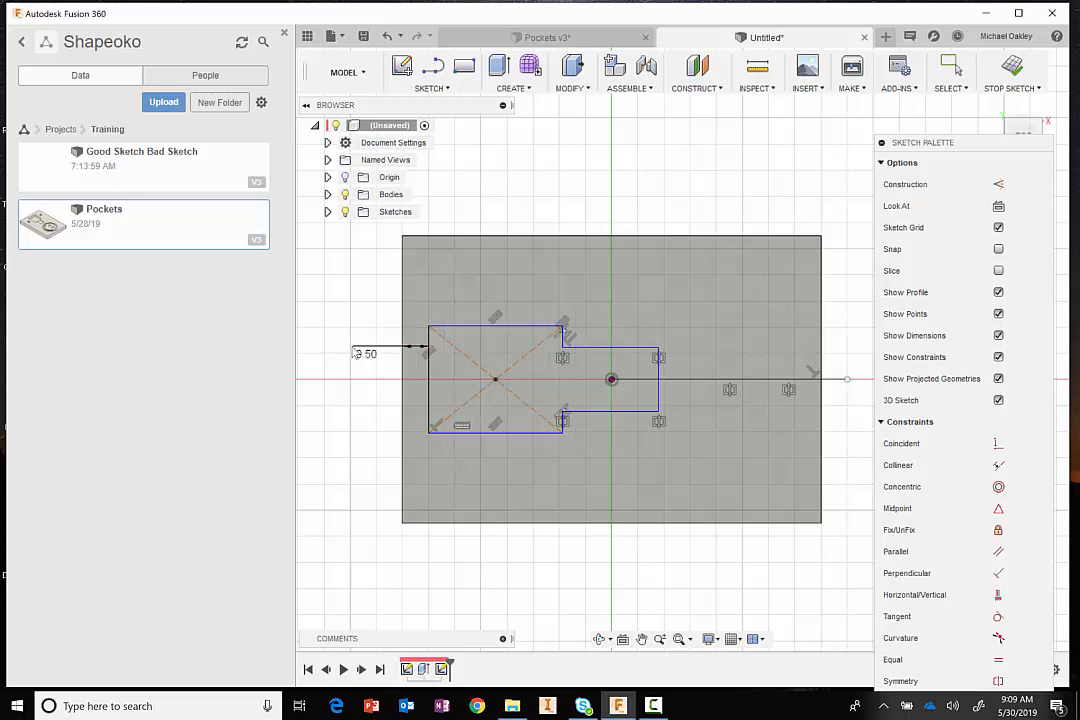
- Dimension the rectangle's upper edge to set its width to 2 in
{"action": "left_click", "coordinate": [510, 328]}
{"action": "left_click", "coordinate": [511, 218]}
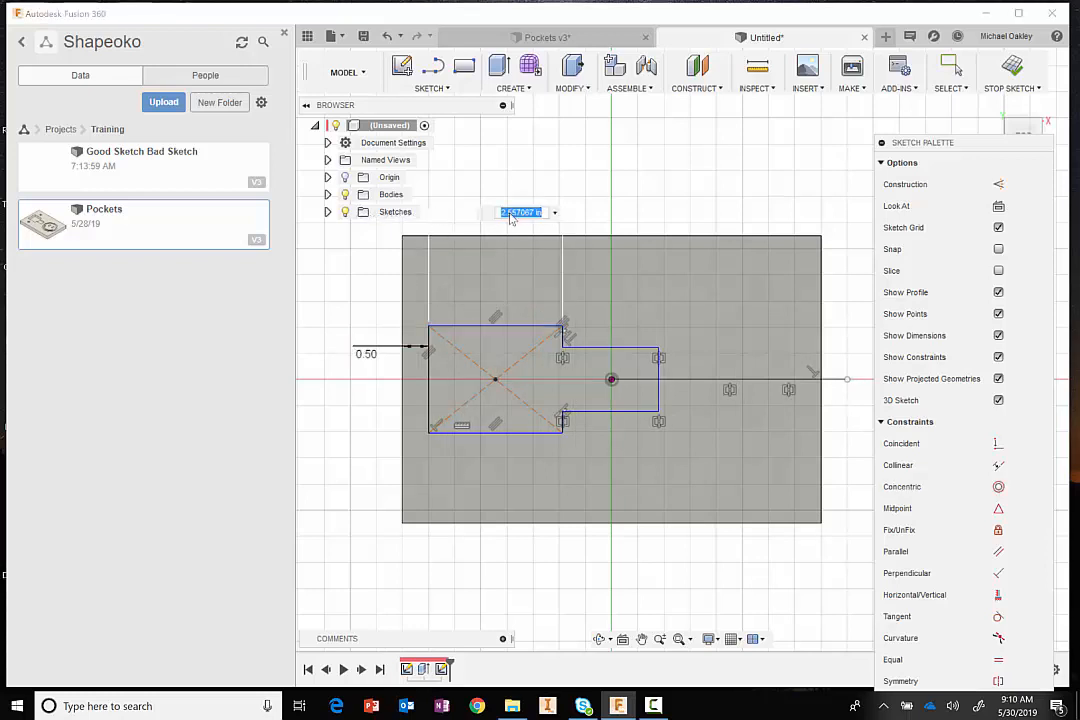
{"action": "type", "text": "2"}
{"action": "key", "text": "Return"}
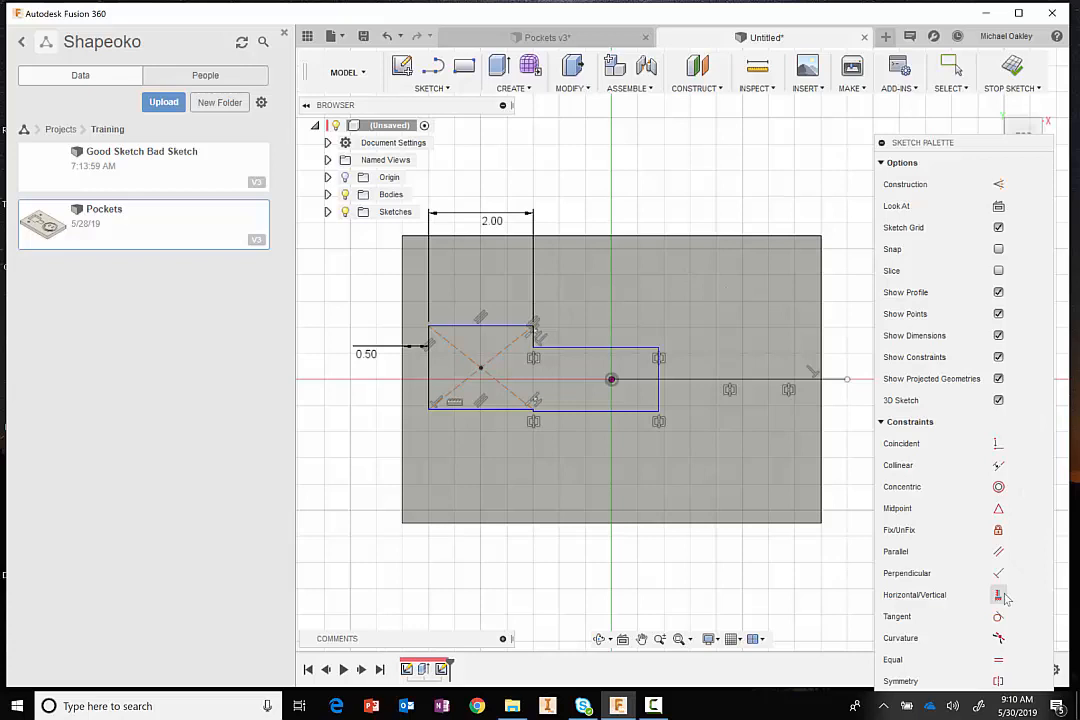
- Try to constrain the rectangle's center point coincident with the origin
{"action": "left_click", "coordinate": [998, 446]}
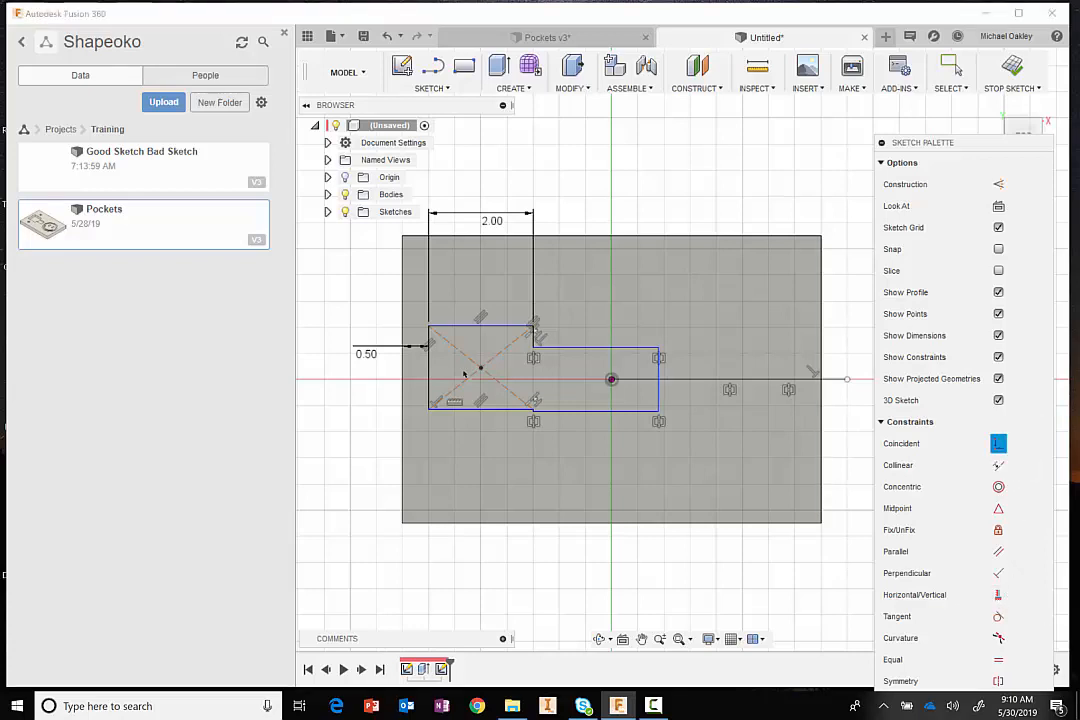
{"action": "left_click", "coordinate": [480, 370]}
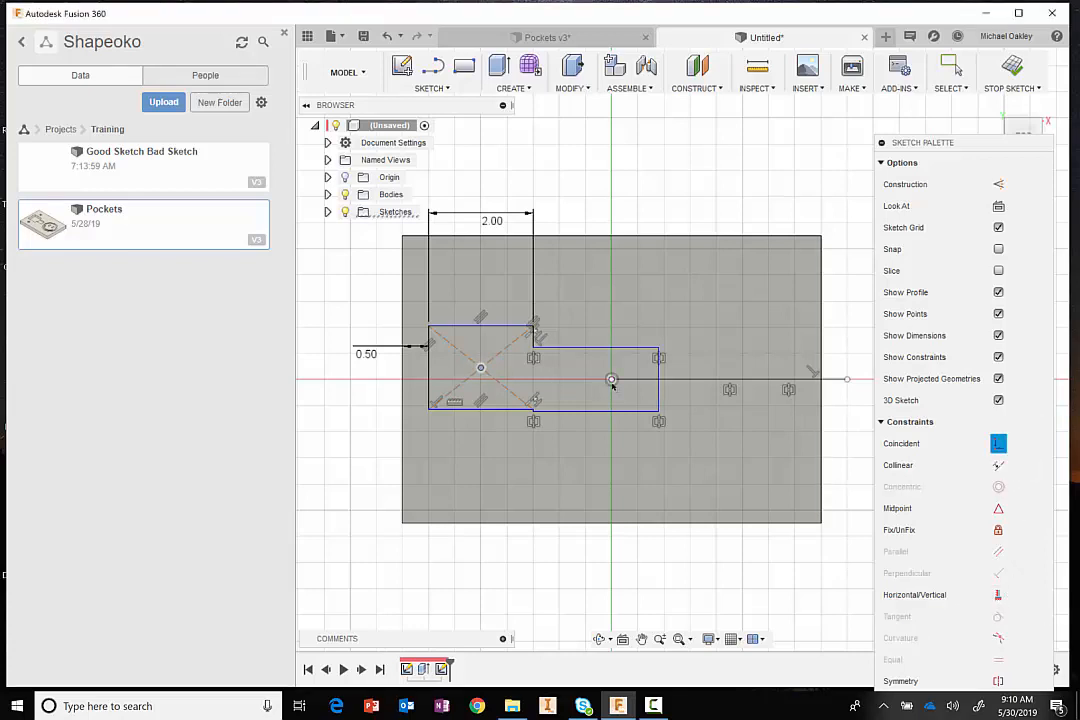
{"action": "left_click", "coordinate": [611, 380]}
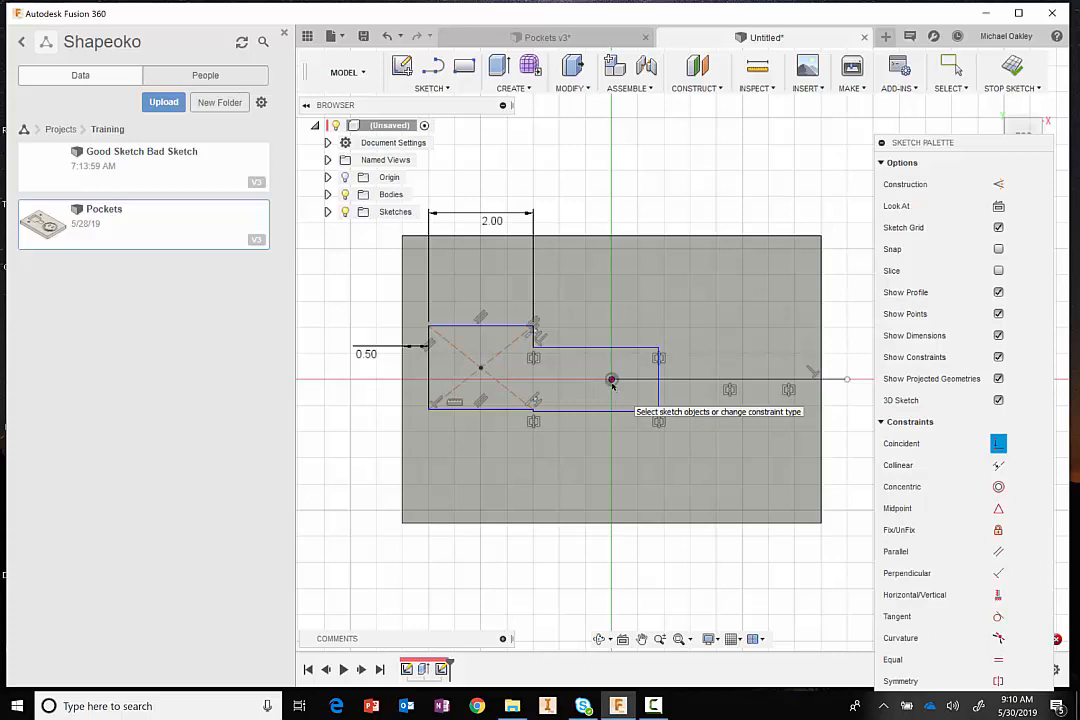
{"action": "left_click", "coordinate": [481, 369]}
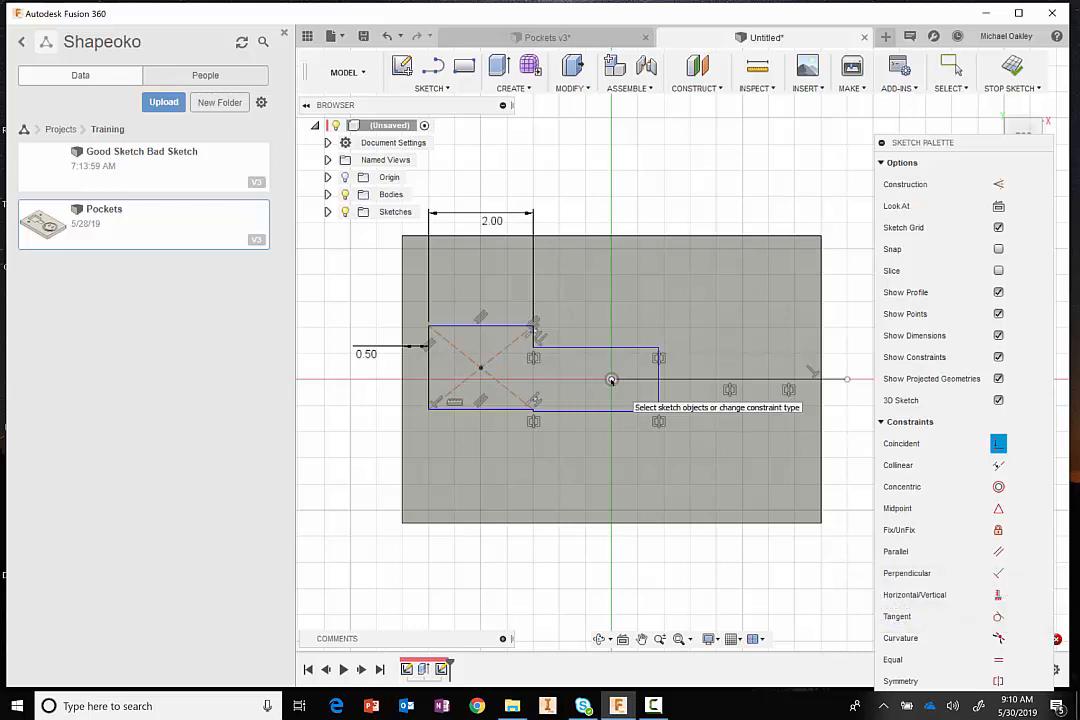
{"action": "left_click", "coordinate": [611, 379]}
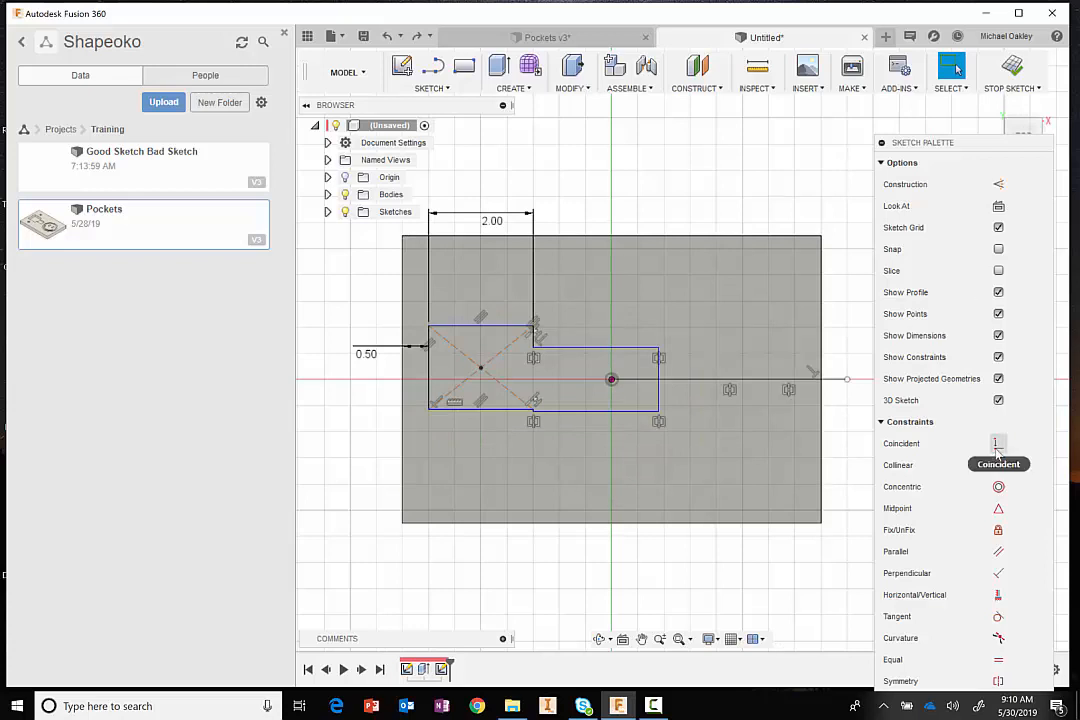
- Apply a Coincident constraint between the long horizontal line from the origin and the rectangle's center point
{"action": "left_click", "coordinate": [754, 381]}
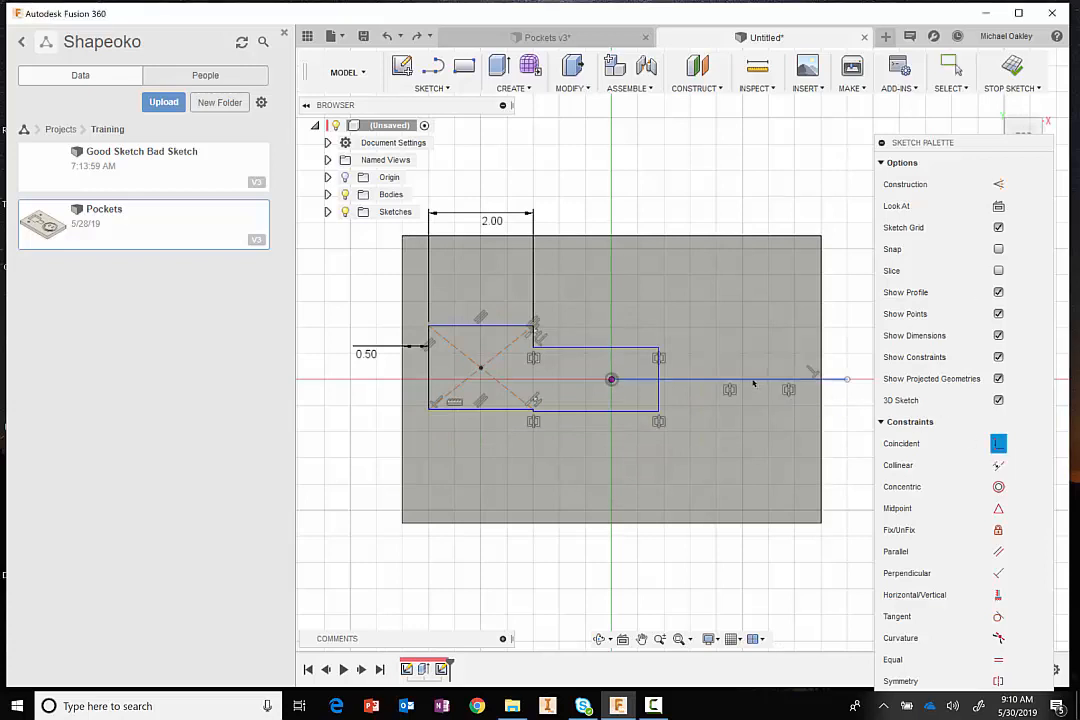
{"action": "left_click", "coordinate": [481, 370]}
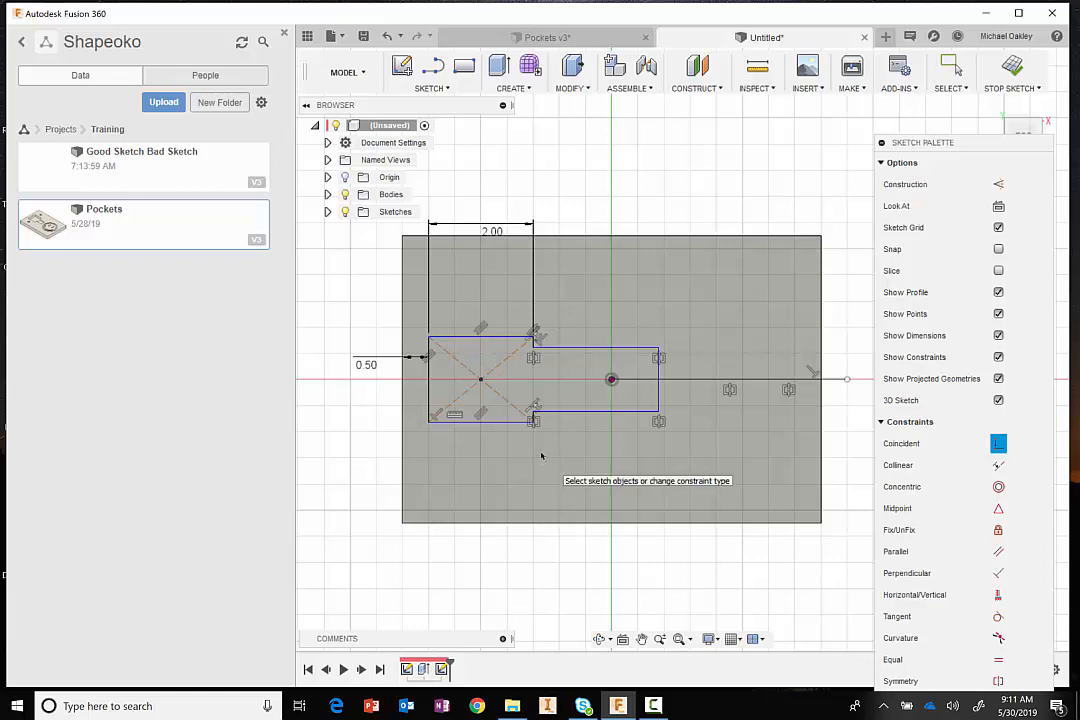
- Dimension the rectangle's height and link it to the 2.00 width dimension
{"action": "left_click", "coordinate": [478, 339]}
{"action": "left_click", "coordinate": [458, 422]}
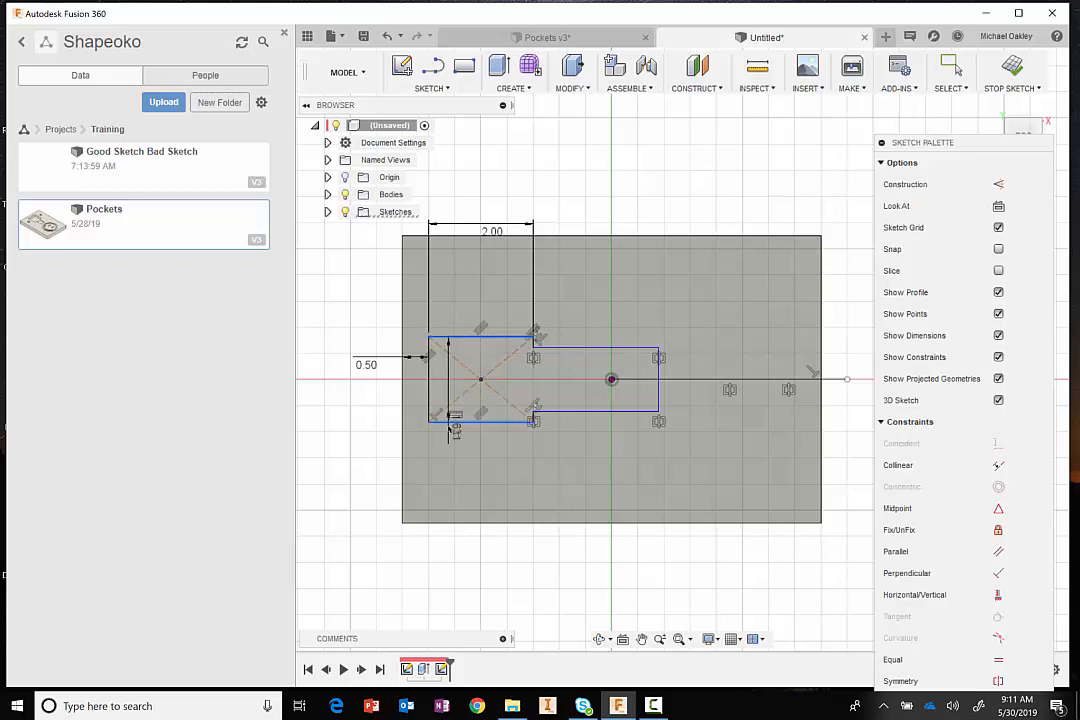
{"action": "left_click", "coordinate": [333, 352]}
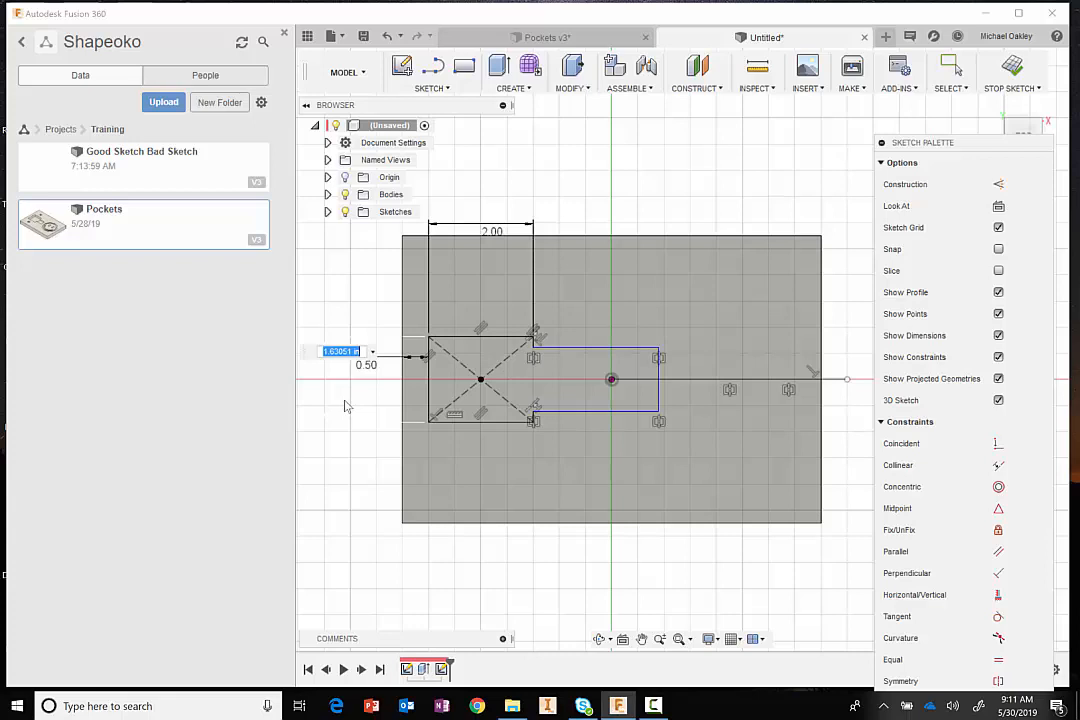
{"action": "left_click", "coordinate": [495, 231]}
{"action": "key", "text": "Return"}
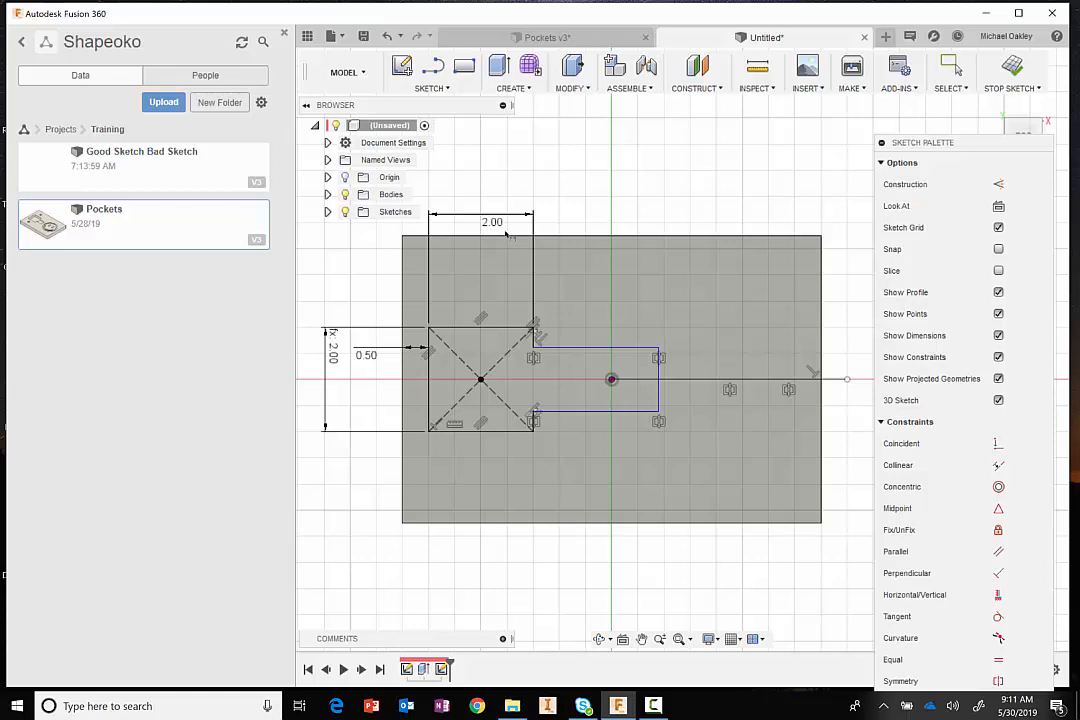
- Dimension the neck's length from the rectangle's right edge to the neck's end at 1.25 in
{"action": "left_click", "coordinate": [659, 375]}
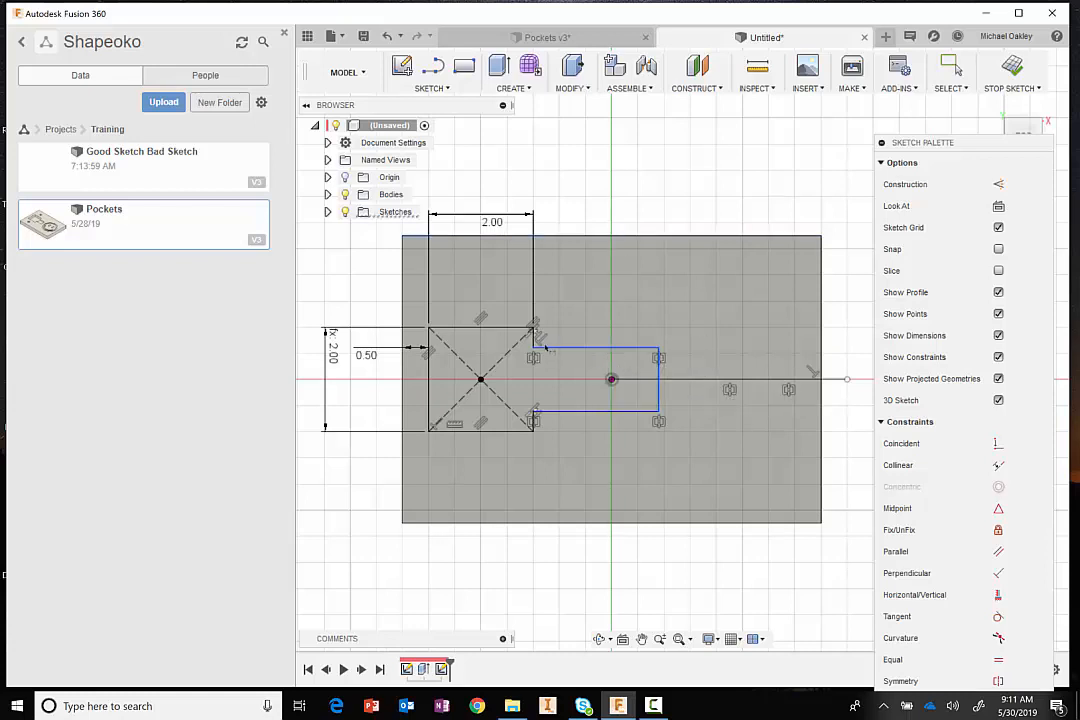
{"action": "left_click", "coordinate": [535, 336]}
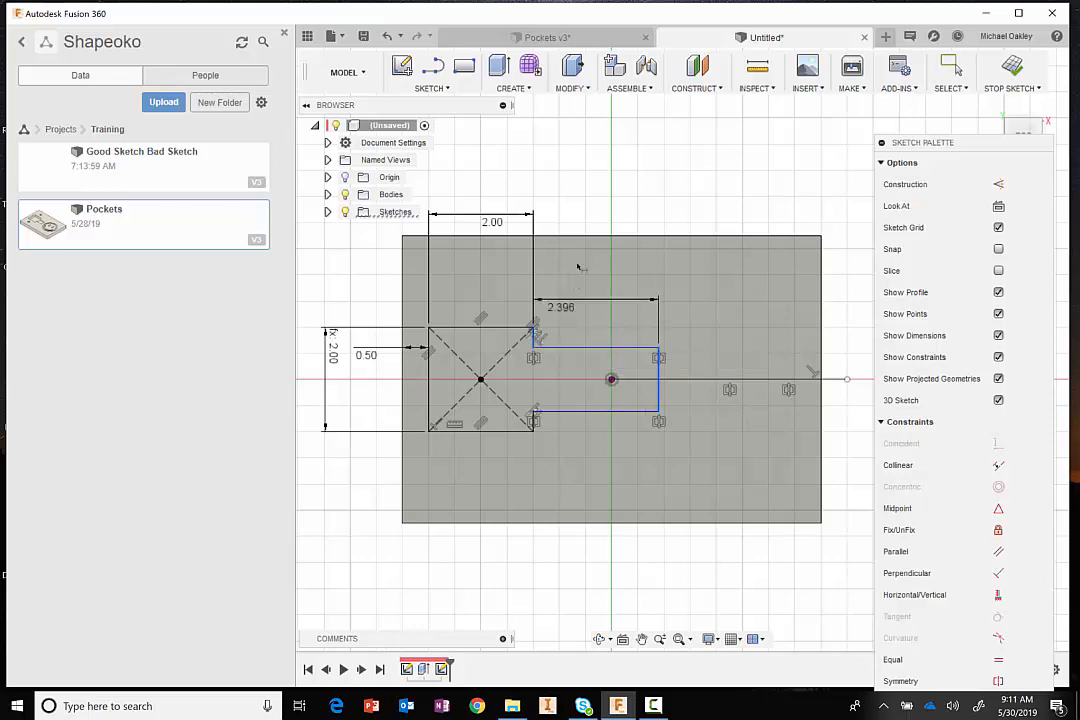
{"action": "left_click", "coordinate": [594, 220]}
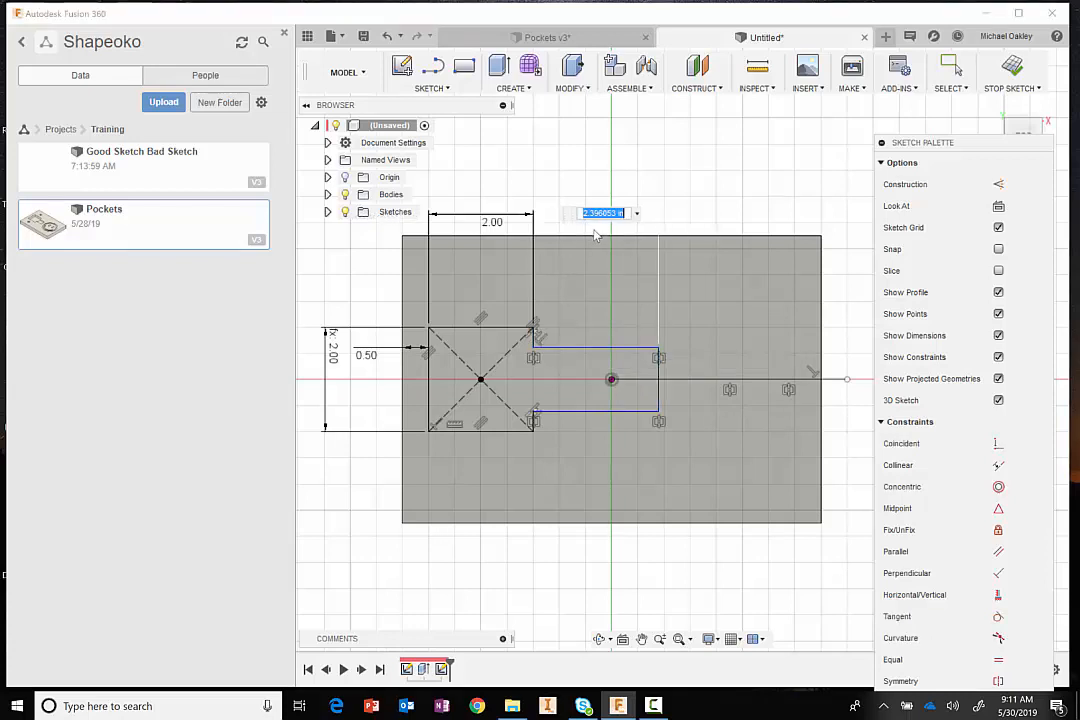
{"action": "type", "text": "1.25"}
{"action": "key", "text": "Return"}
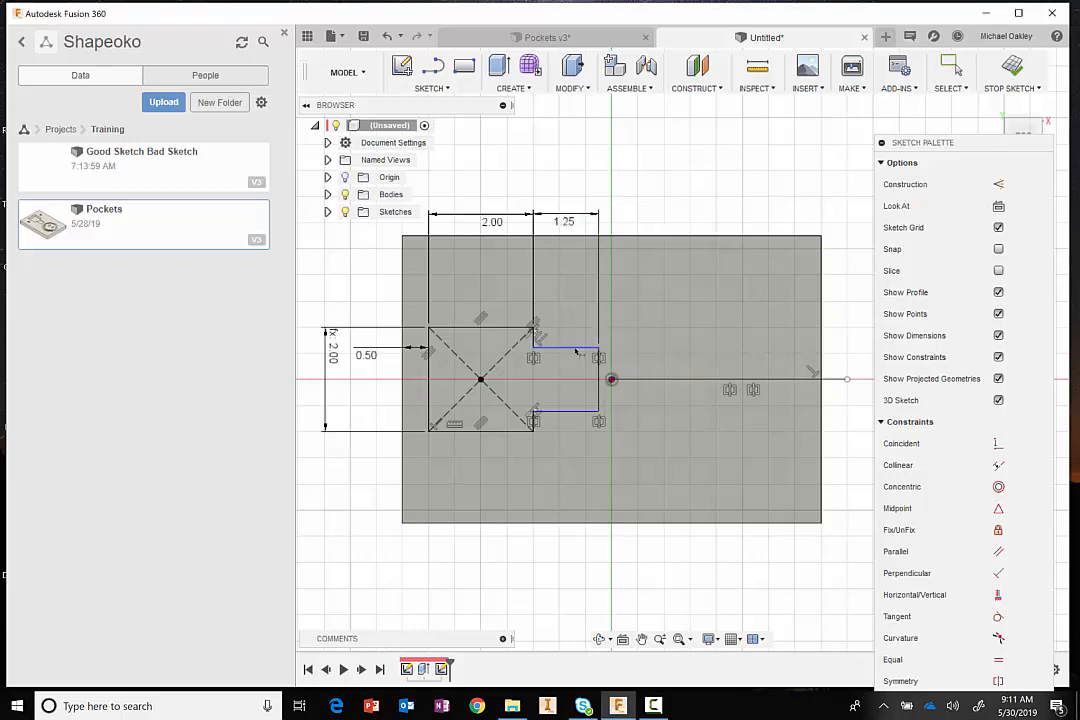
- Dimension the distance between the neck's upper and lower lines at 1 in and finish the sketch
{"action": "key", "text": "Escape"}
{"action": "left_click", "coordinate": [506, 328]}
{"action": "left_click", "coordinate": [567, 349]}
{"action": "left_click", "coordinate": [570, 411]}
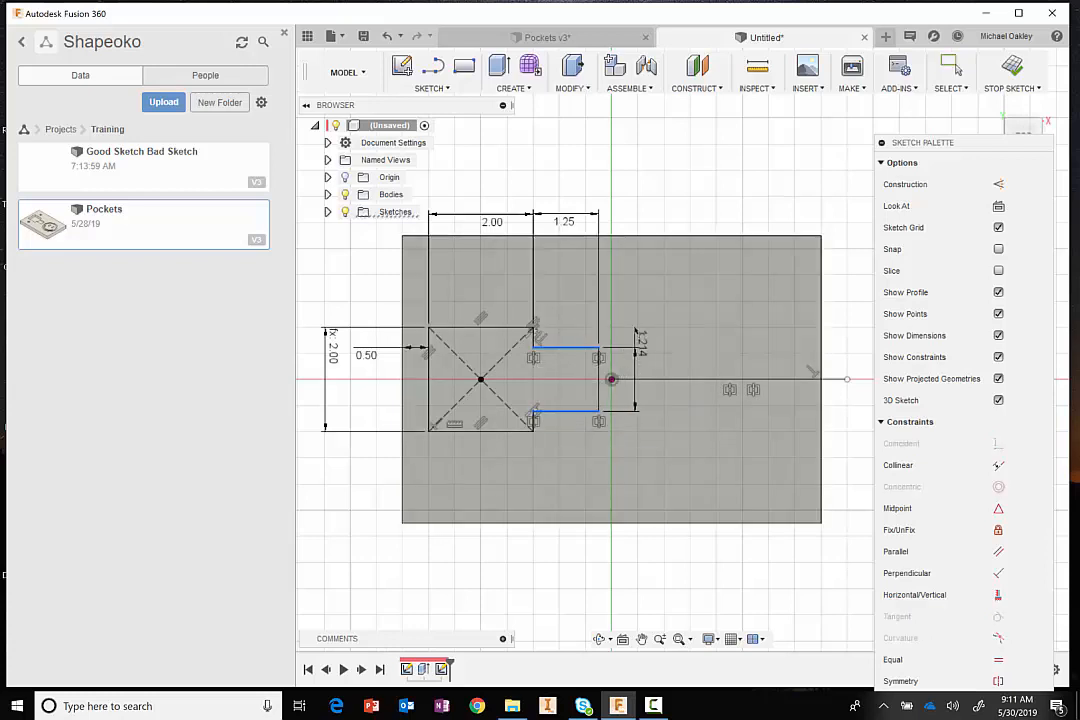
{"action": "left_click", "coordinate": [636, 330]}
{"action": "type", "text": "1"}
{"action": "key", "text": "Return"}
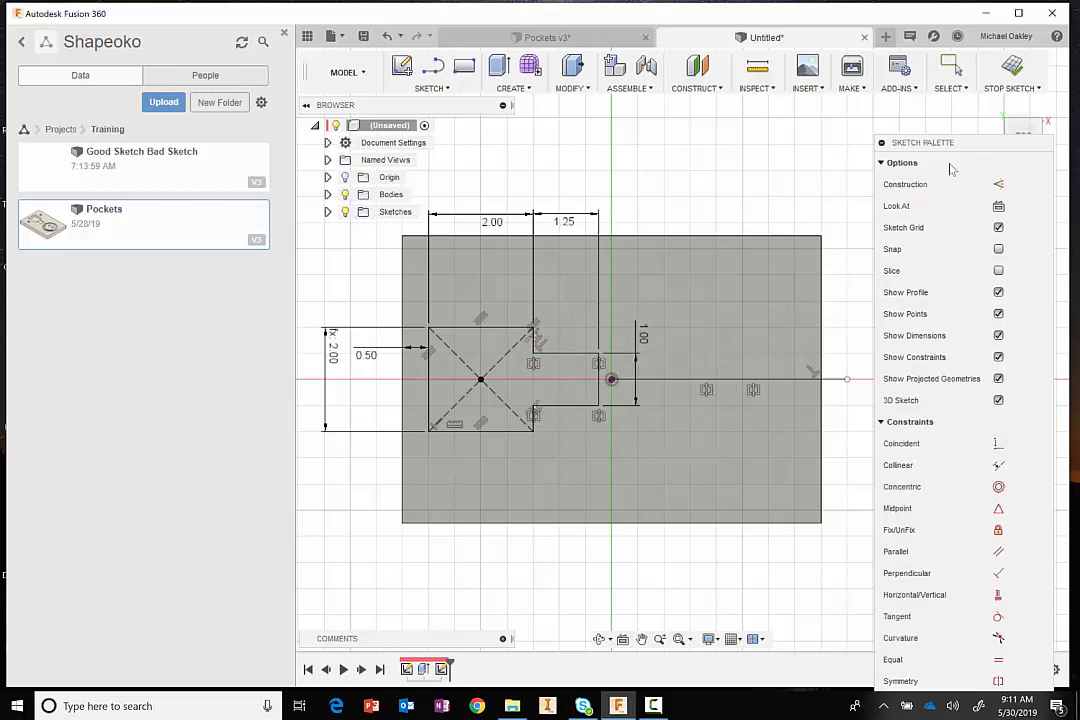
{"action": "left_click", "coordinate": [1016, 74]}
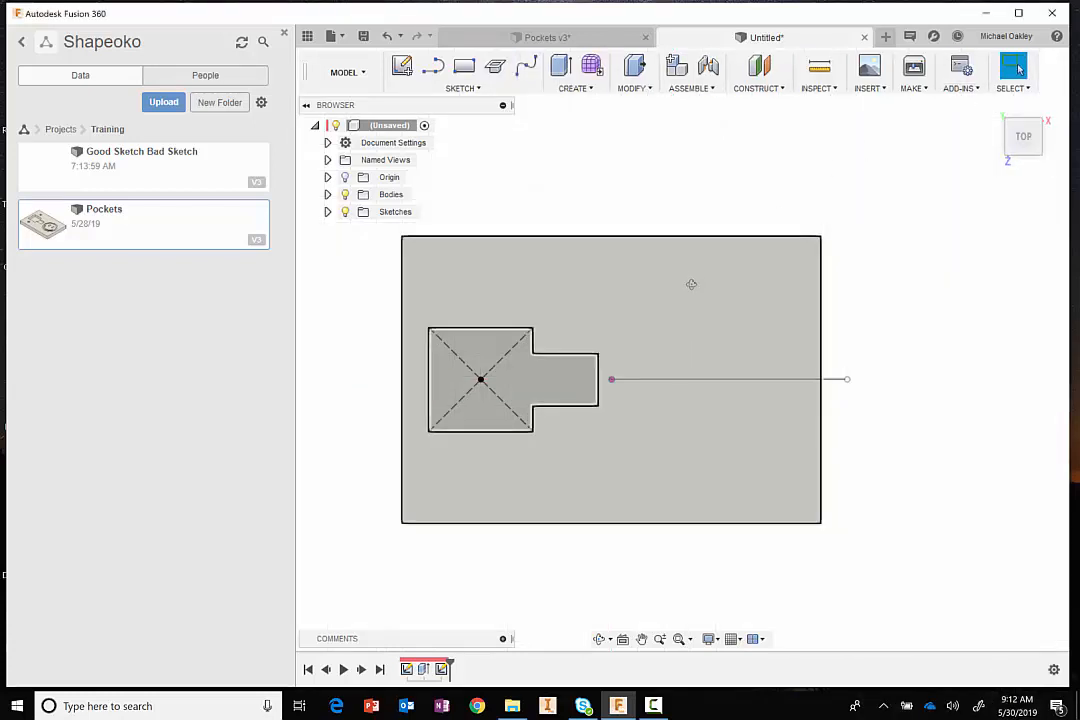
- Cut the rectangle-and-neck profile down into the plate with Press Pull, using the Cut operation
{"action": "middle_click_drag", "start_coordinate": [691, 284], "coordinate": [640, 220], "text": "shift"}
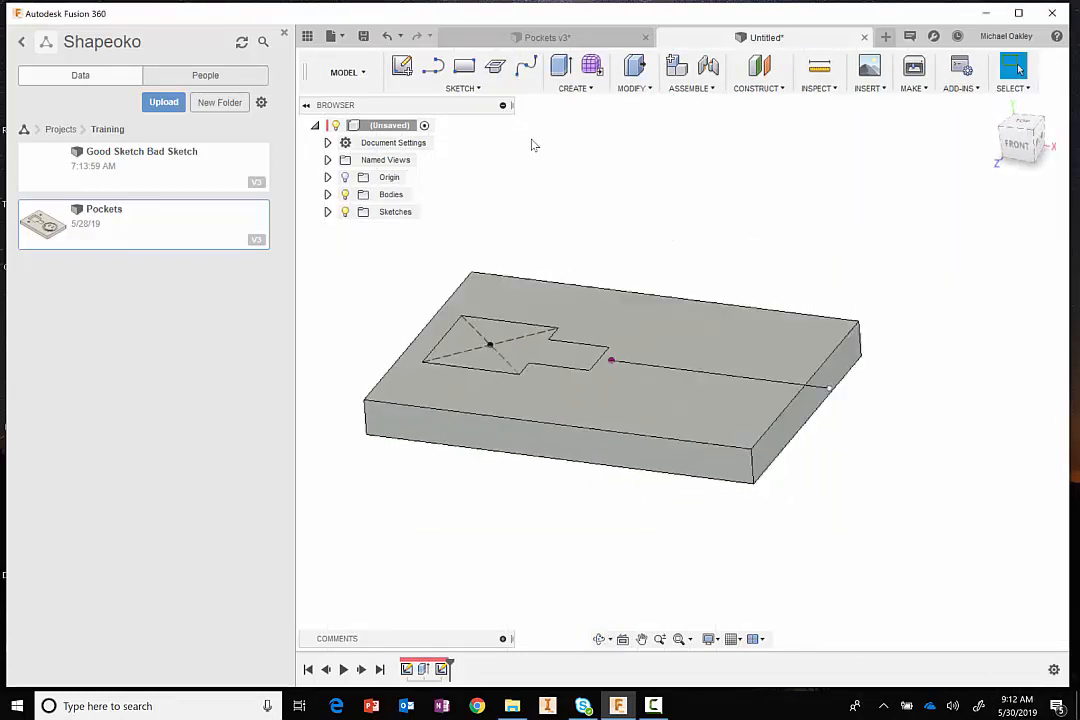
{"action": "middle_click_drag", "start_coordinate": [534, 146], "coordinate": [590, 175]}
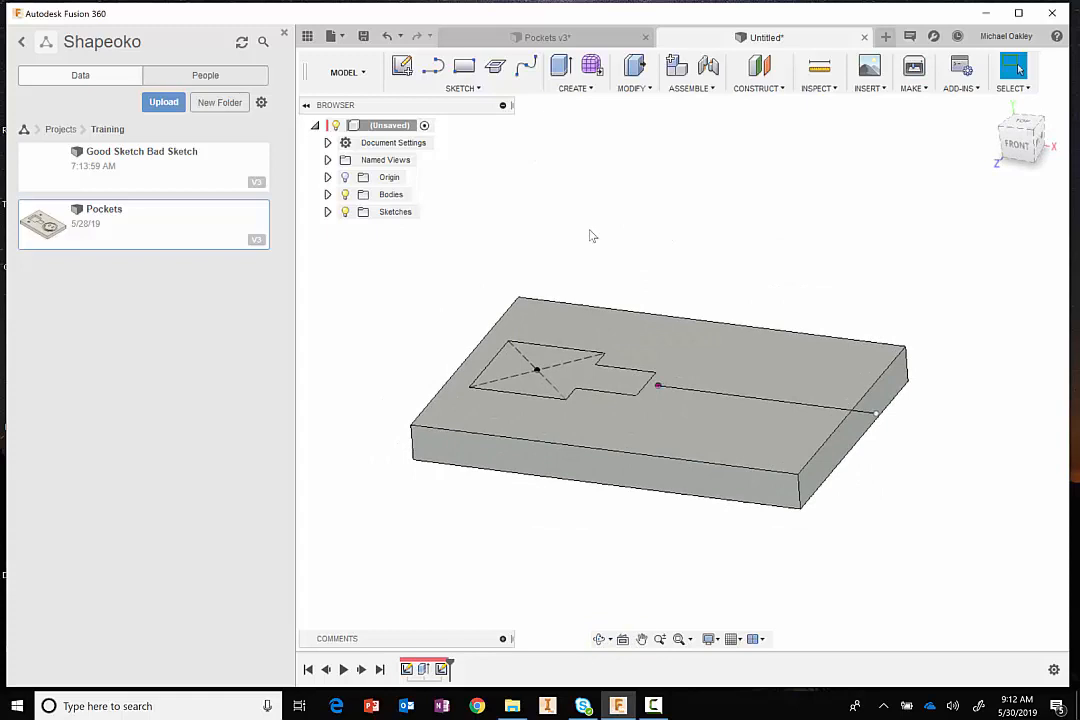
{"action": "right_click", "coordinate": [590, 236]}
{"action": "left_click", "coordinate": [640, 210]}
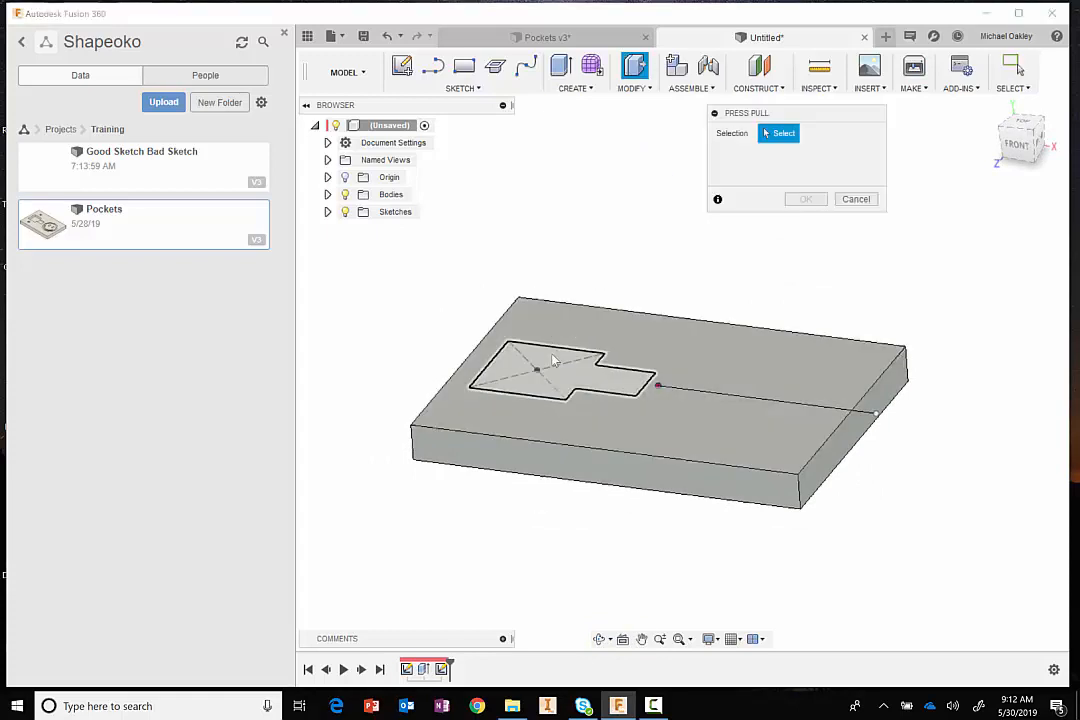
{"action": "left_click", "coordinate": [553, 361]}
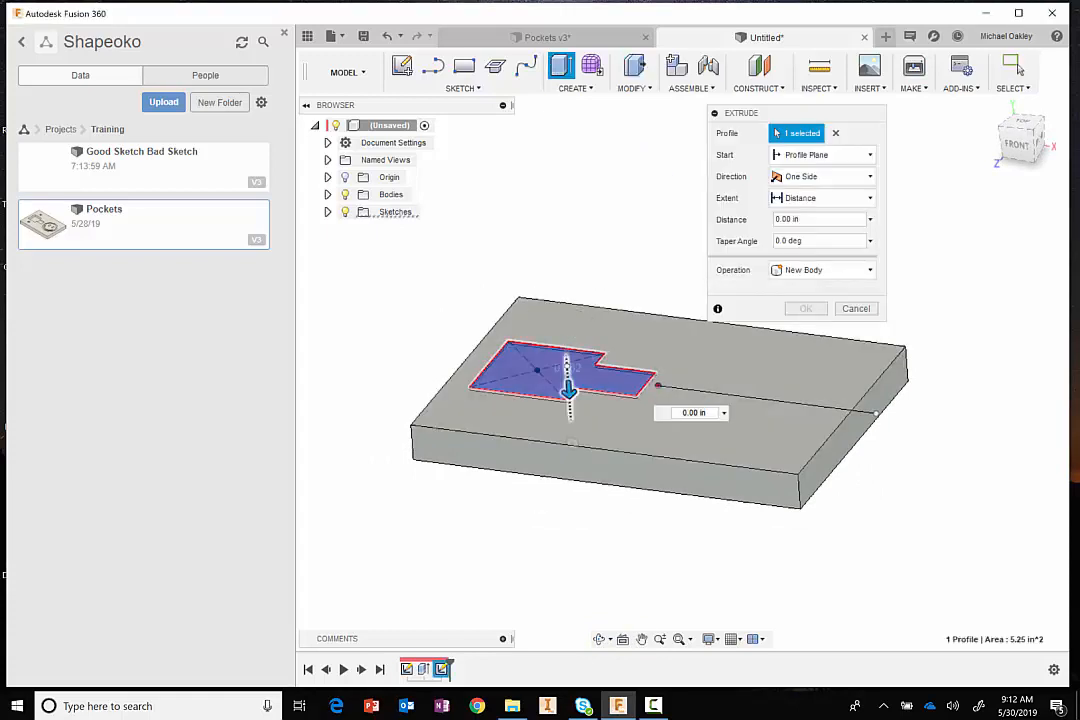
{"action": "left_click_drag", "start_coordinate": [568, 390], "coordinate": [569, 410]}
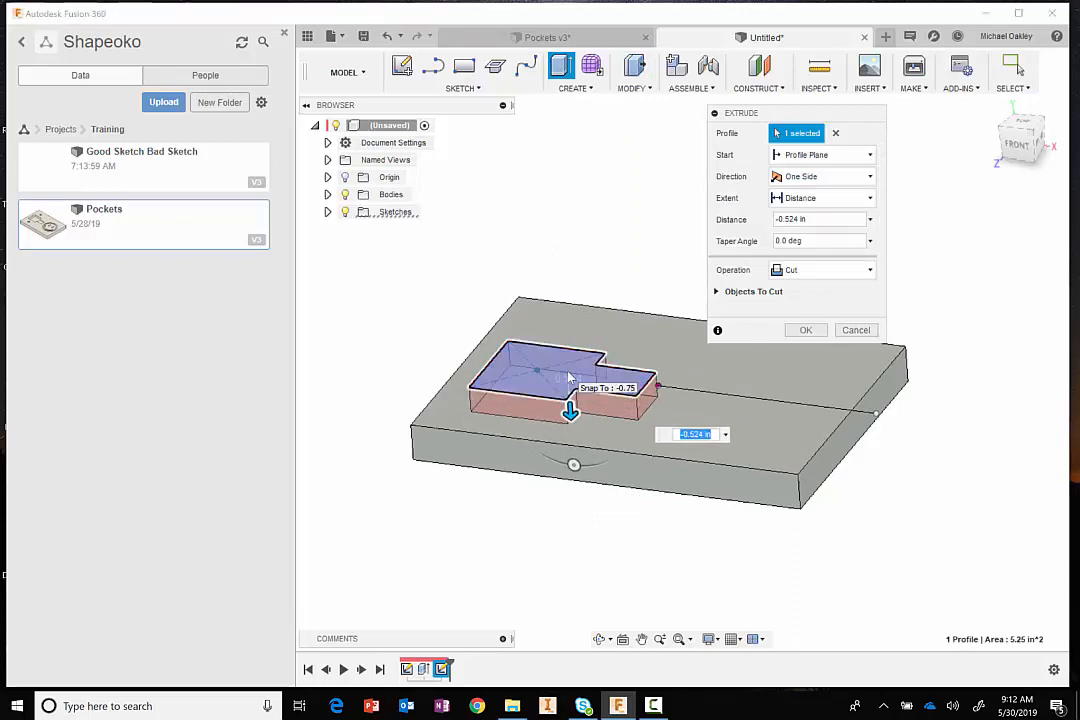
{"action": "type", "text": "-"}
{"action": "key", "text": "Return"}
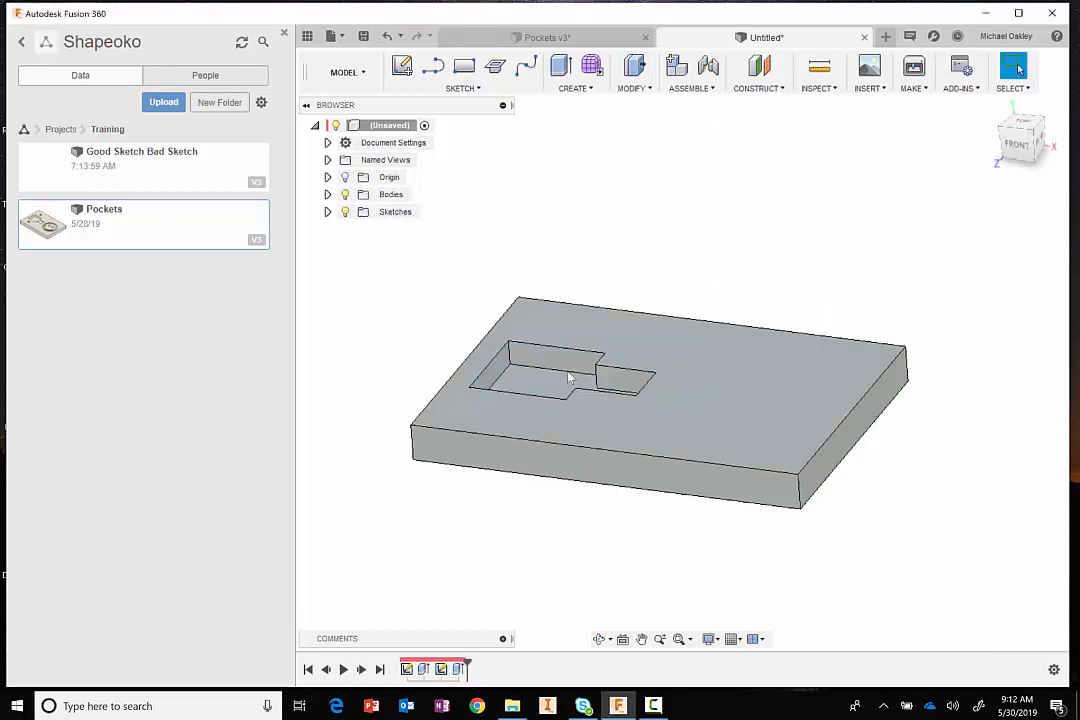
- Examine the depth difference between the square pocket and its neck in the Pockets v3 design, and return to the untitled design
{"action": "middle_click_drag", "start_coordinate": [755, 234], "coordinate": [808, 246], "text": "shift"}
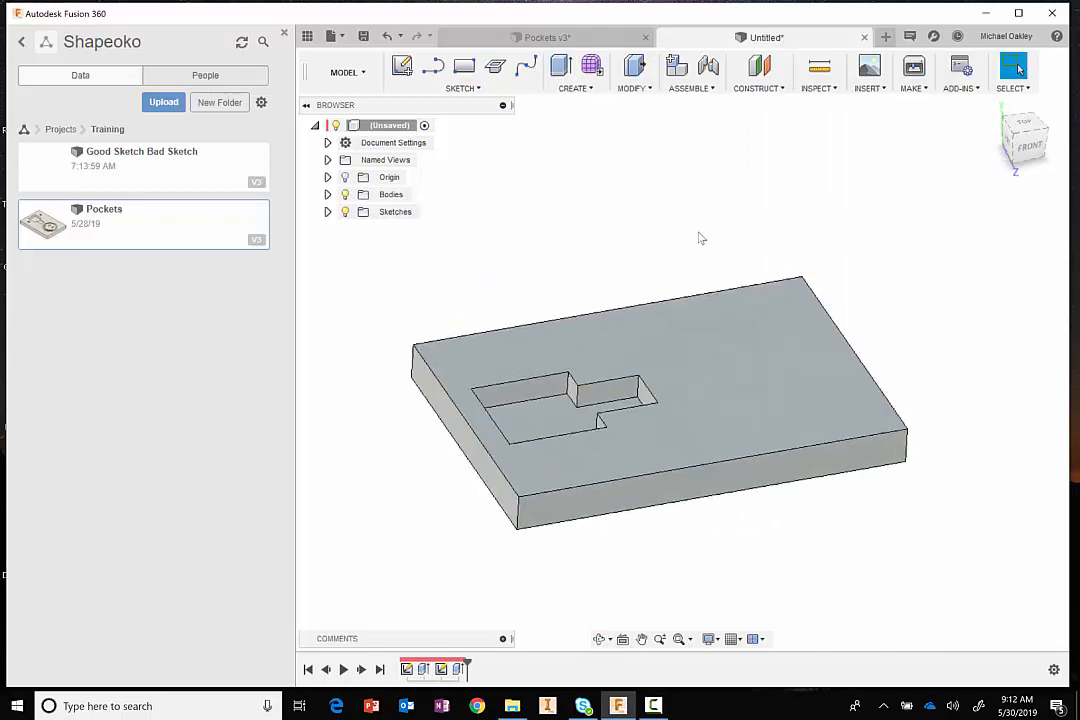
{"action": "left_click", "coordinate": [482, 37]}
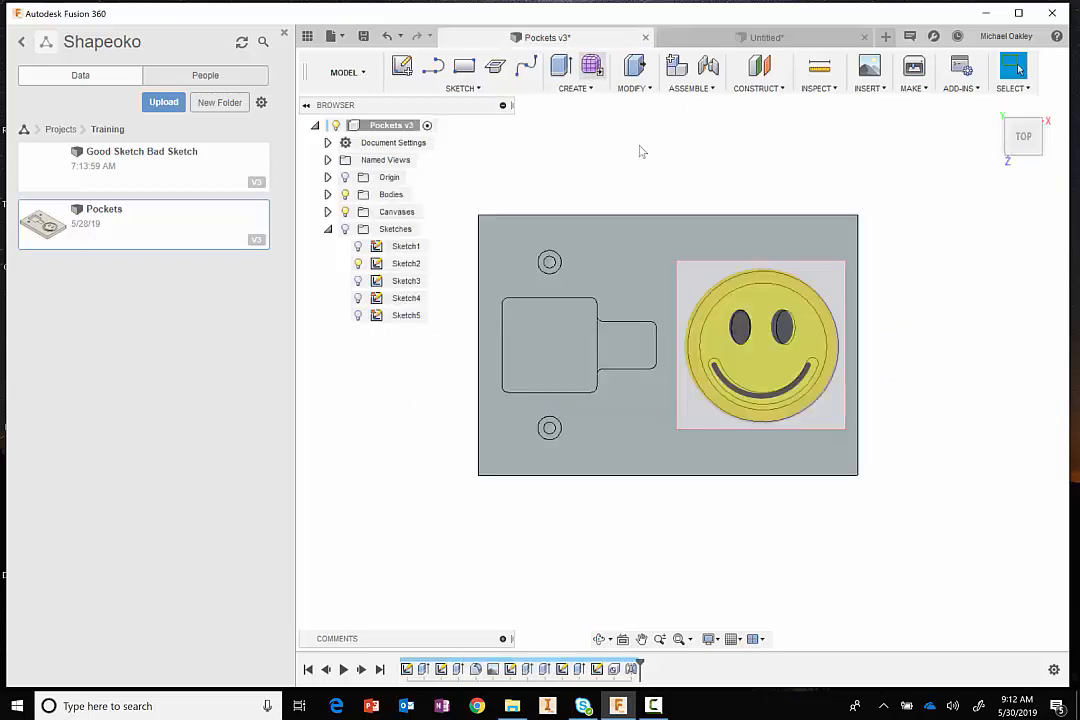
{"action": "mouse_move", "coordinate": [658, 330]}
{"action": "middle_mouse_down", "text": "shift"}
{"action": "mouse_move", "coordinate": [653, 378]}
{"action": "mouse_move", "coordinate": [646, 320]}
{"action": "mouse_move", "coordinate": [659, 308]}
{"action": "mouse_move", "coordinate": [671, 333]}
{"action": "middle_mouse_up", "text": "shift"}
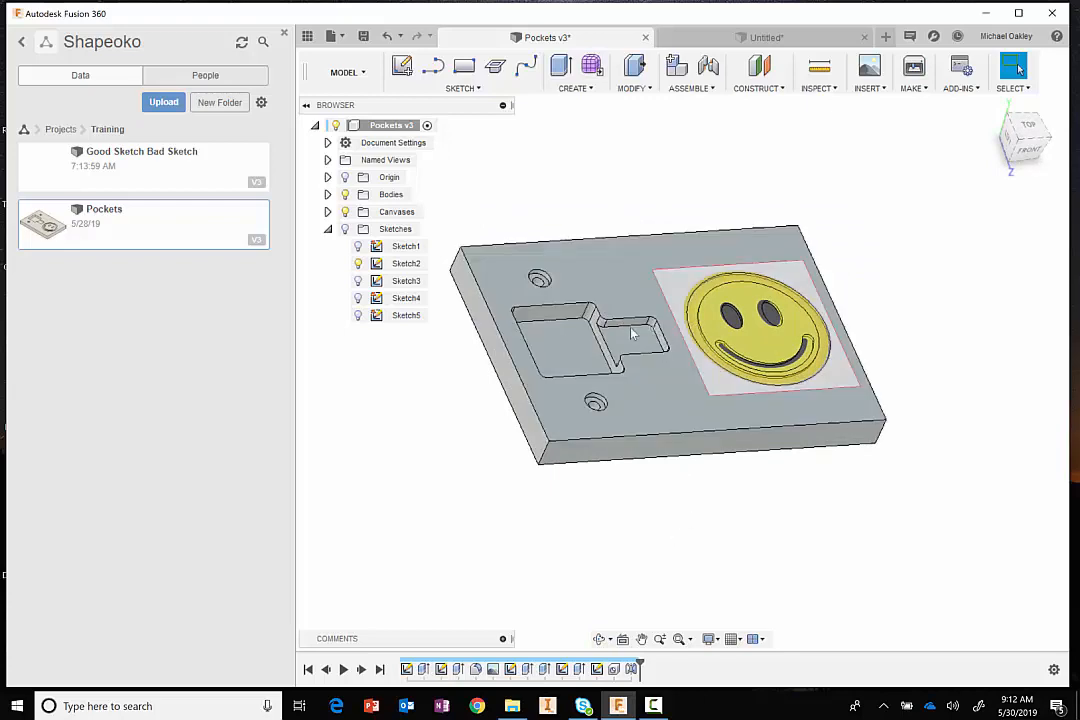
{"action": "middle_click_drag", "start_coordinate": [632, 333], "coordinate": [667, 345], "text": "shift"}
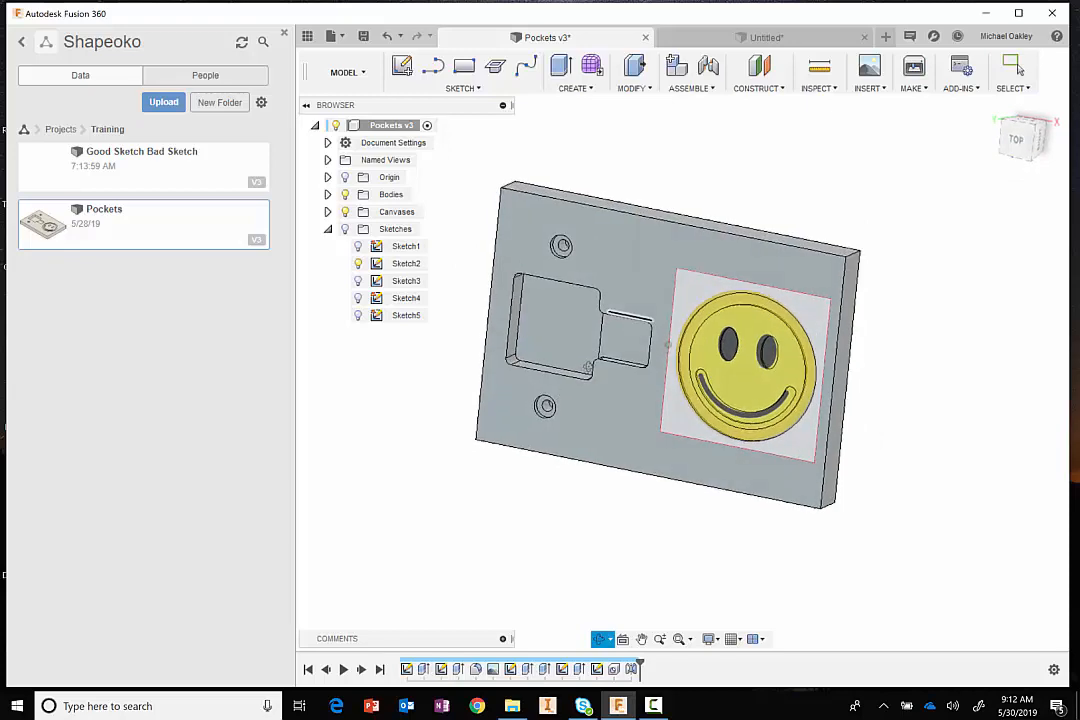
{"action": "middle_click_drag", "start_coordinate": [589, 366], "coordinate": [581, 310], "text": "shift"}
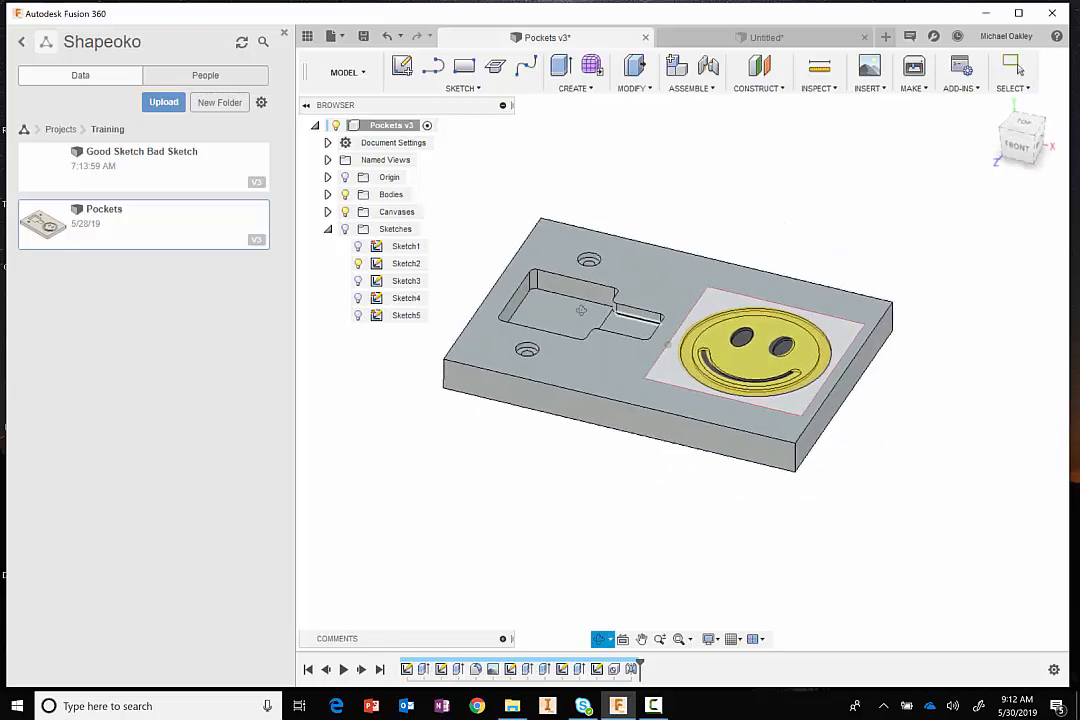
{"action": "left_click", "coordinate": [797, 40]}
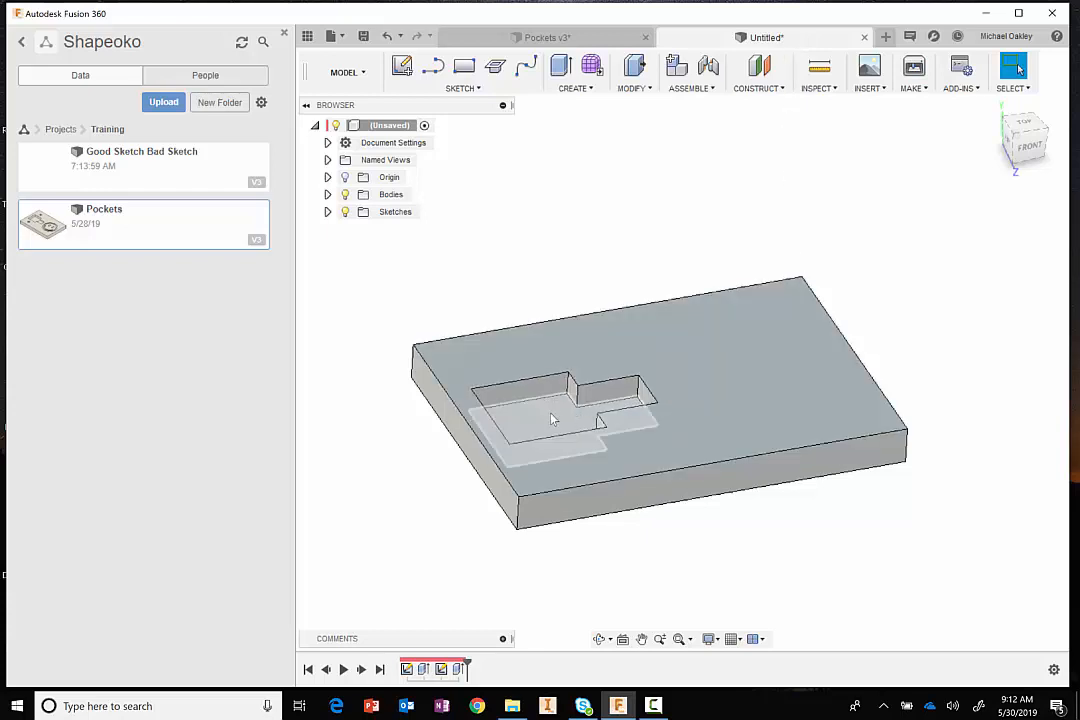
- Create a new sketch on the floor face of the pocket
{"action": "scroll", "coordinate": [553, 421], "scroll_direction": "up", "scroll_amount": 3}
{"action": "mouse_move", "coordinate": [578, 171]}
{"action": "middle_mouse_down"}
{"action": "mouse_move", "coordinate": [611, 128]}
{"action": "mouse_move", "coordinate": [564, 142]}
{"action": "mouse_move", "coordinate": [569, 152]}
{"action": "middle_mouse_up"}
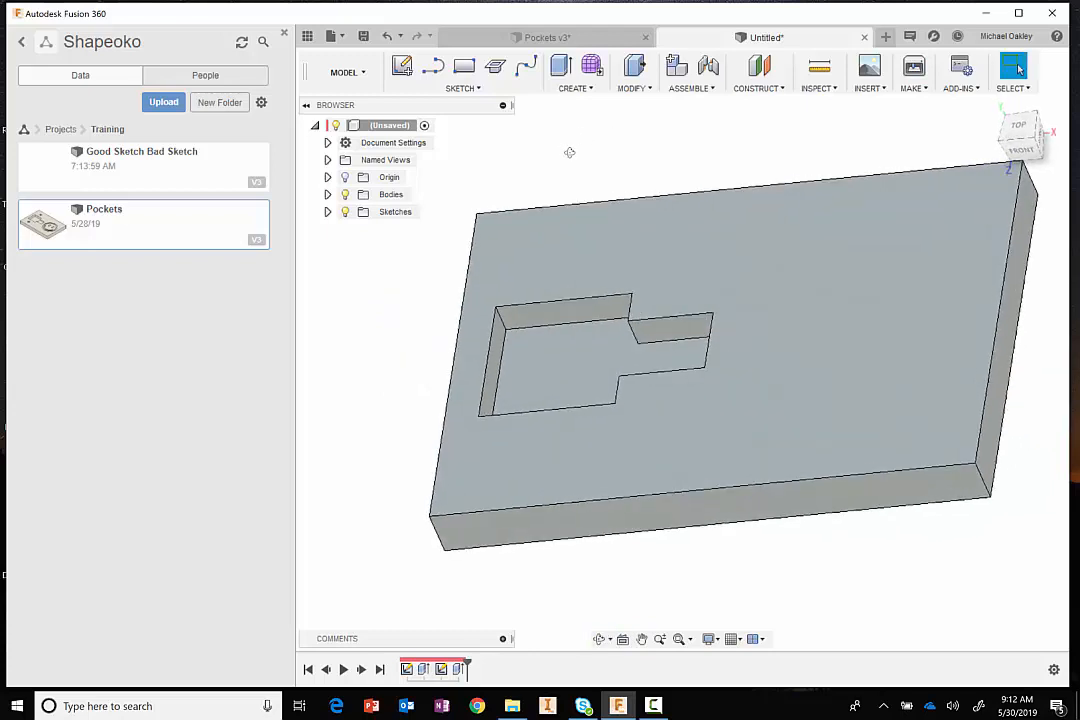
{"action": "left_click", "coordinate": [402, 68]}
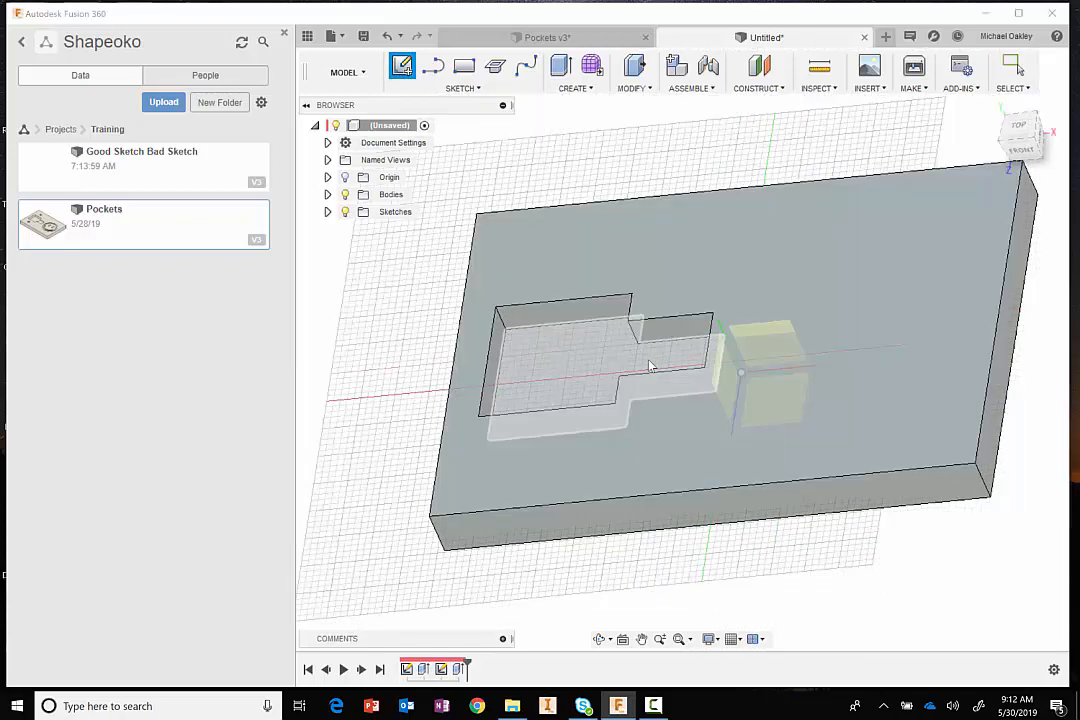
{"action": "left_click", "coordinate": [663, 360]}
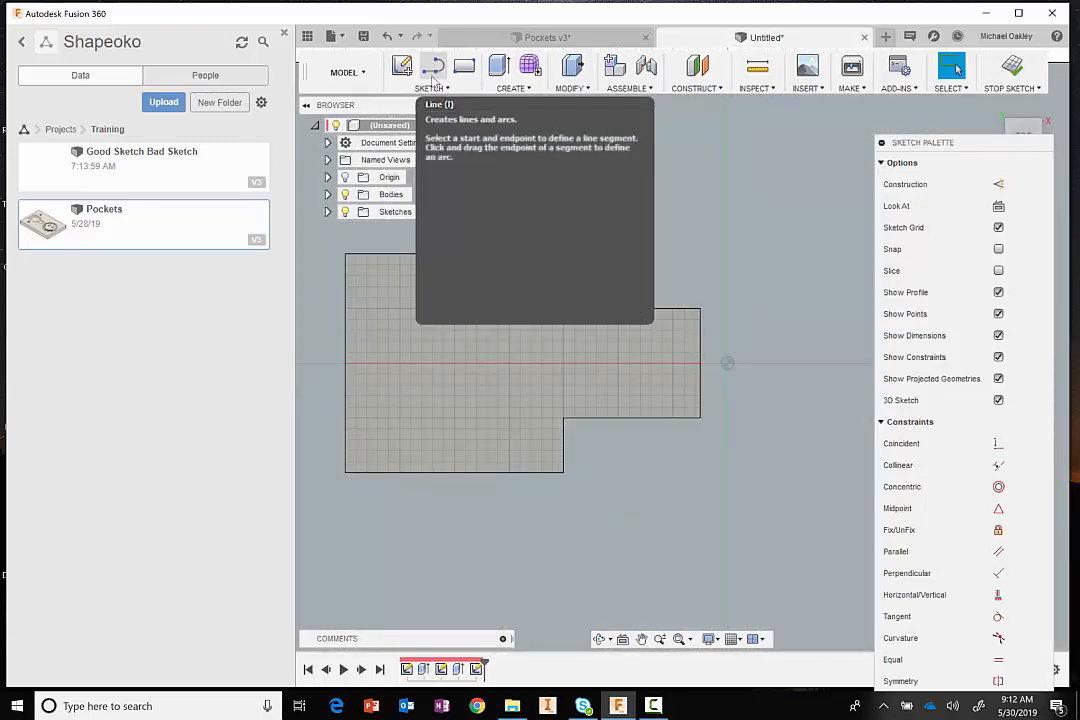
{"action": "left_click", "coordinate": [433, 70]}
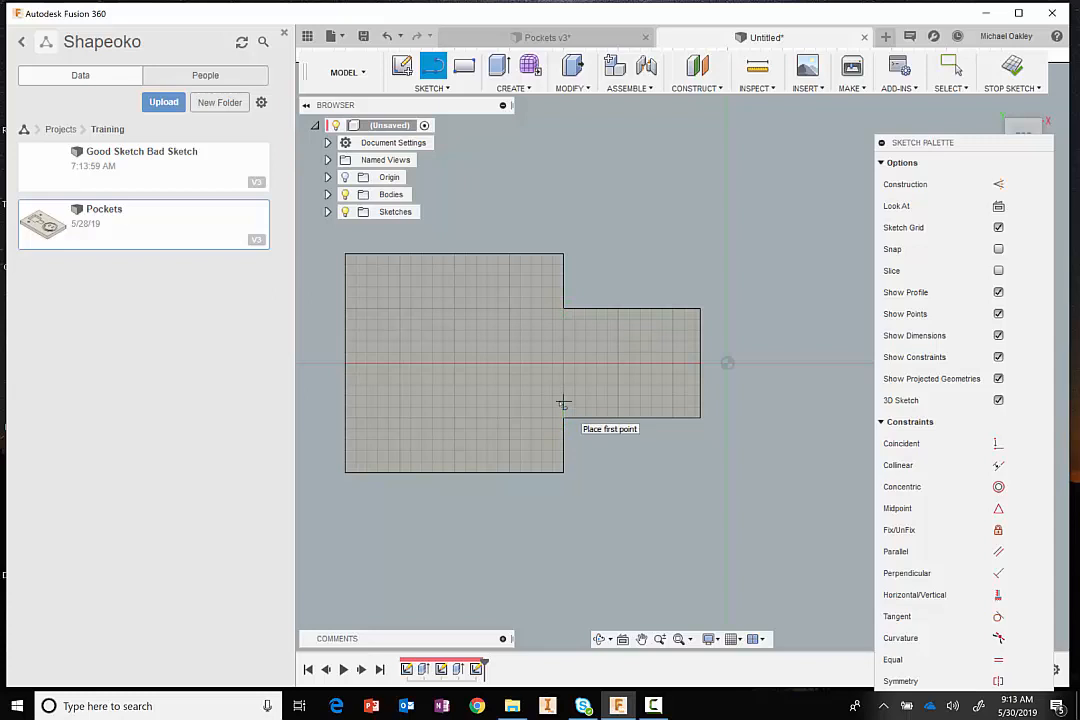
{"action": "key", "text": "Escape"}
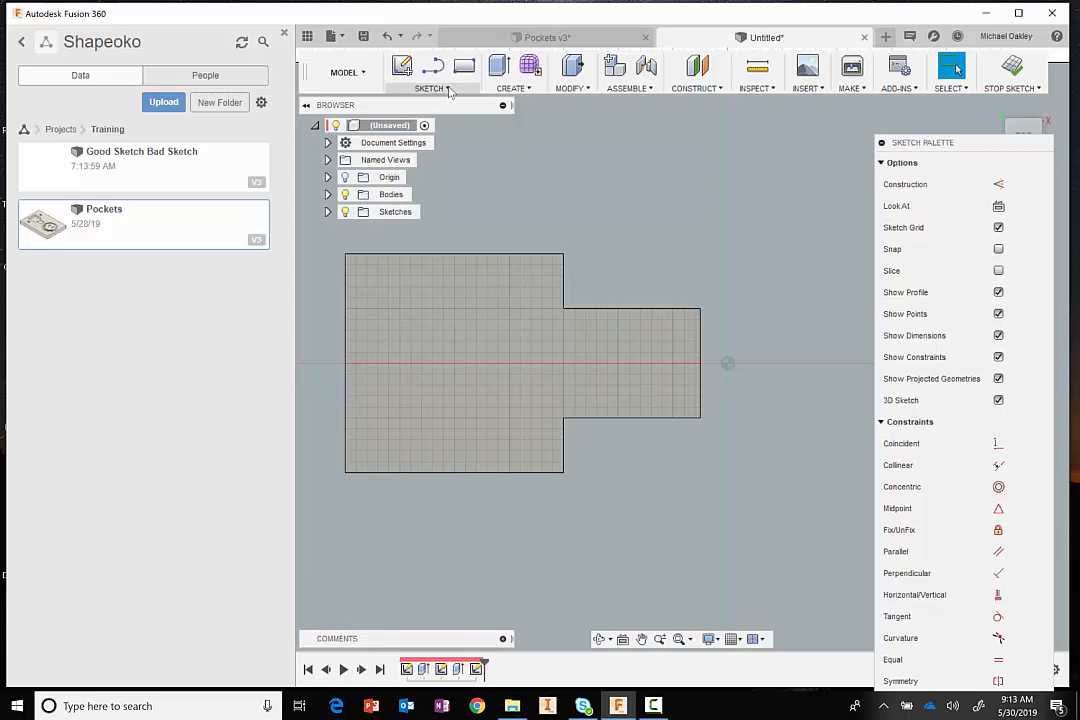
- Project the two short pocket edges on either side of the neck opening into the sketch, with Projection Link on
{"action": "left_click", "coordinate": [432, 88]}
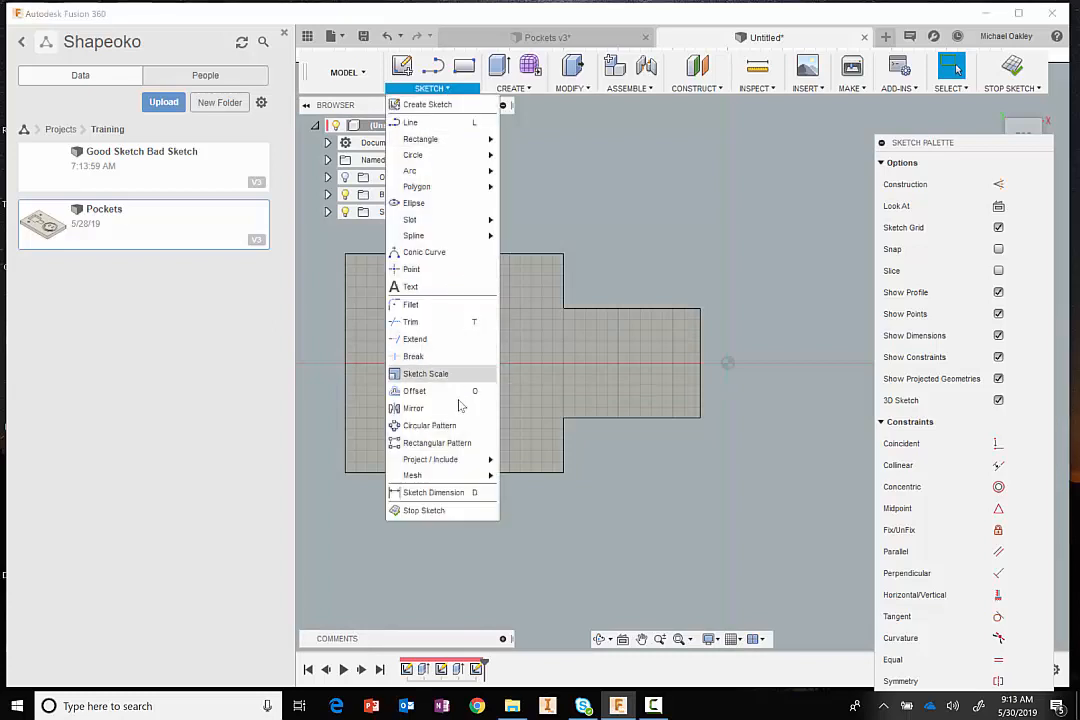
{"action": "mouse_move", "coordinate": [470, 460]}
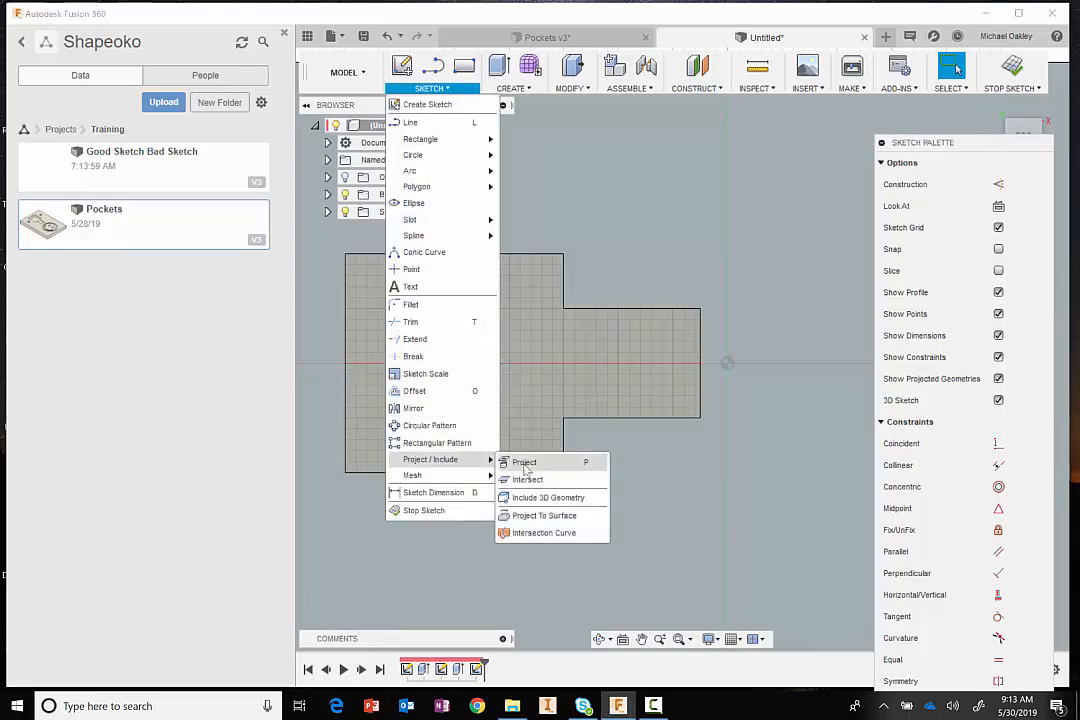
{"action": "left_click", "coordinate": [518, 459]}
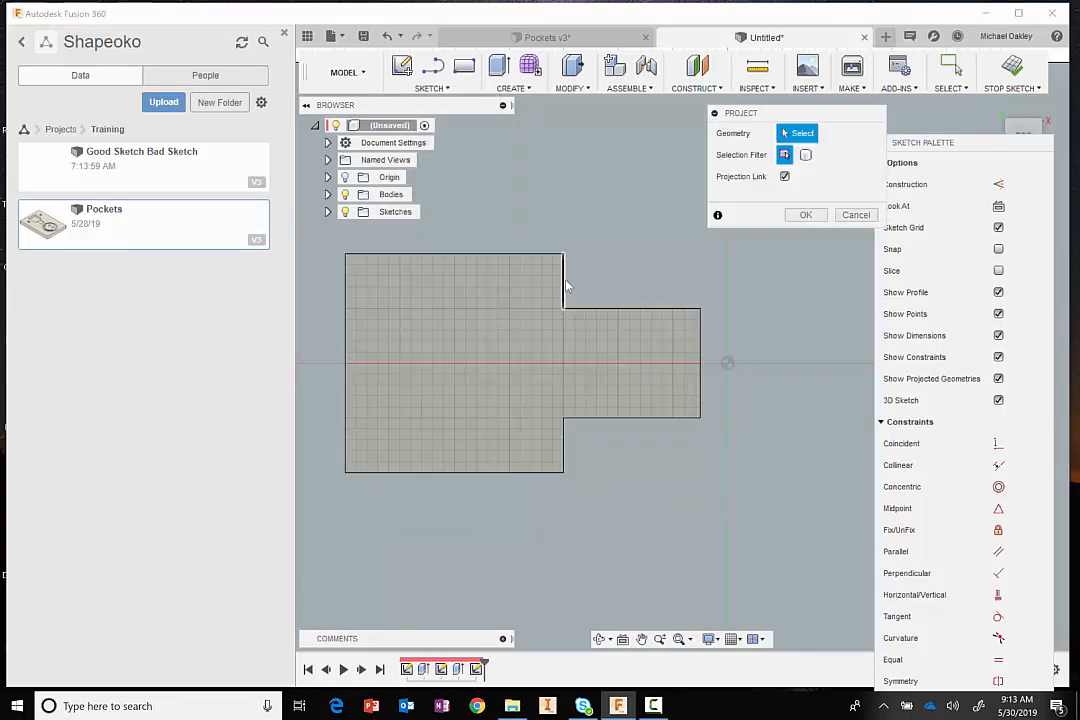
{"action": "left_click", "coordinate": [564, 285]}
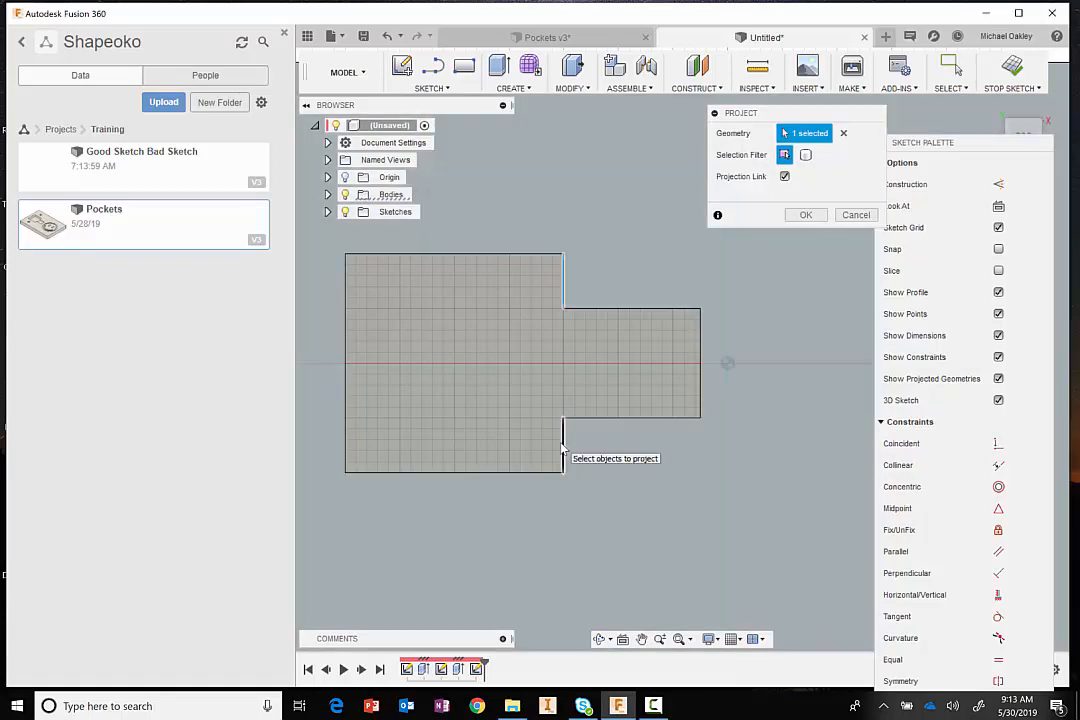
{"action": "left_click", "coordinate": [563, 445]}
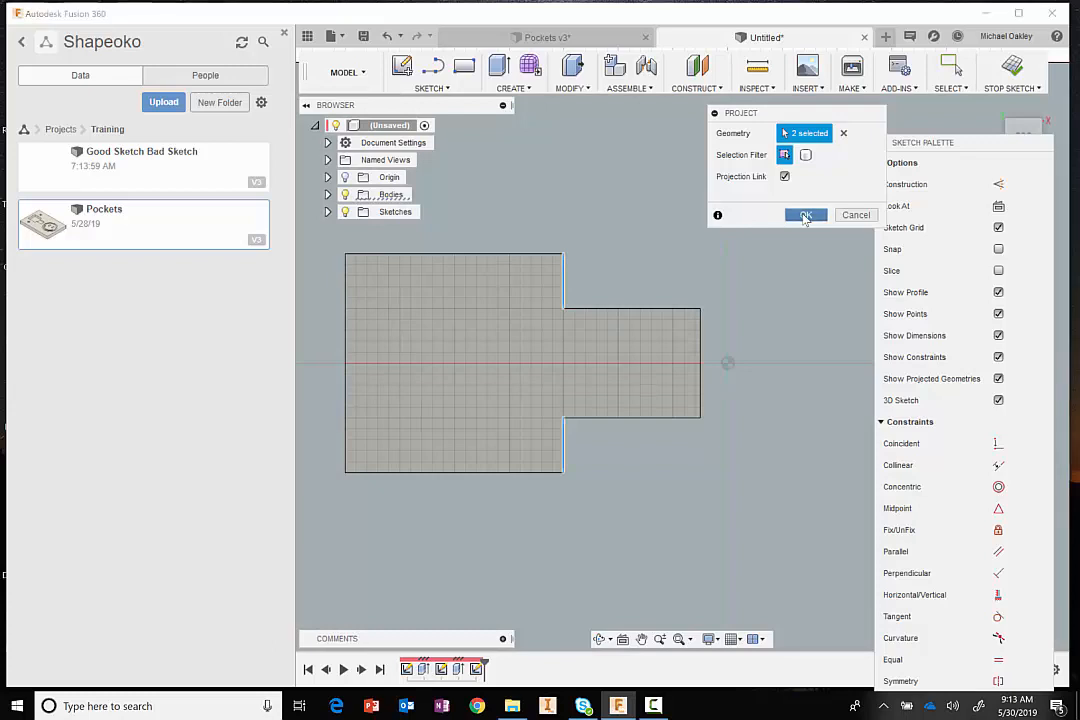
{"action": "left_click", "coordinate": [805, 216]}
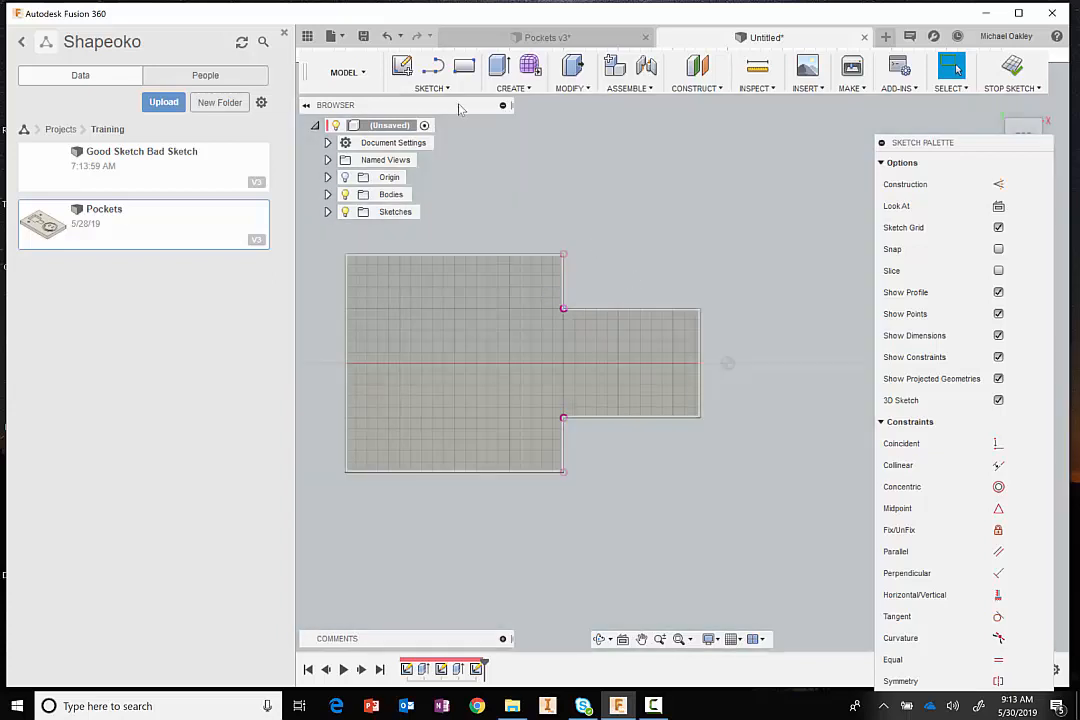
- Draw a line across the neck opening between the inner endpoints of the projected edges and finish the sketch
{"action": "left_click", "coordinate": [433, 66]}
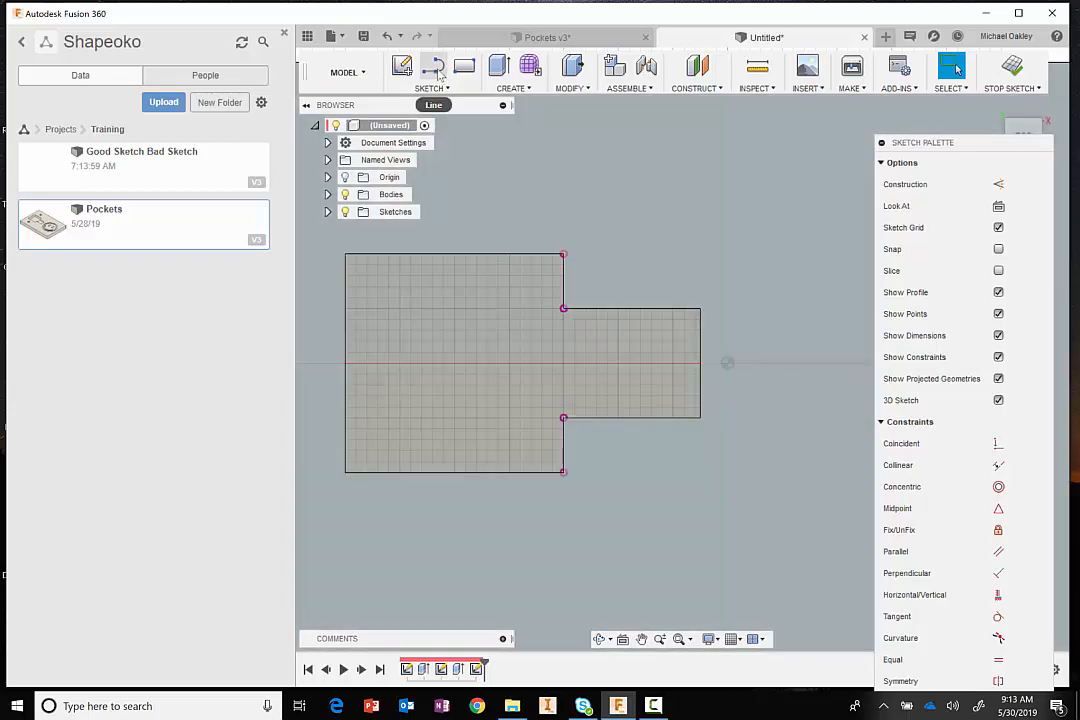
{"action": "left_click", "coordinate": [563, 310]}
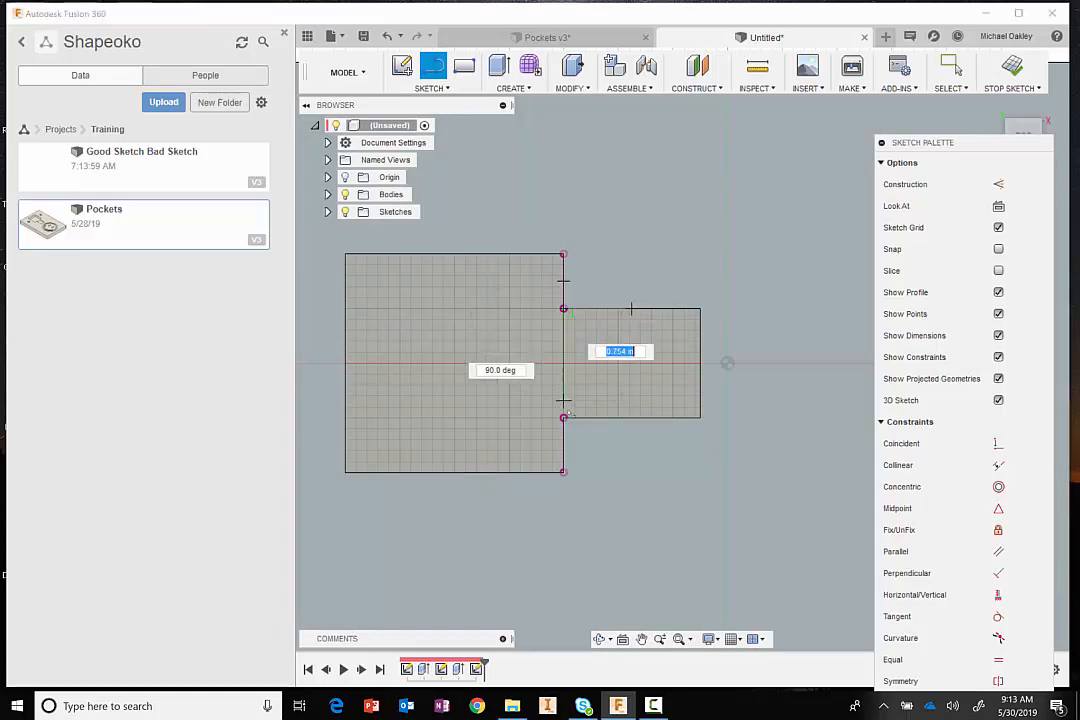
{"action": "double_click", "coordinate": [563, 418]}
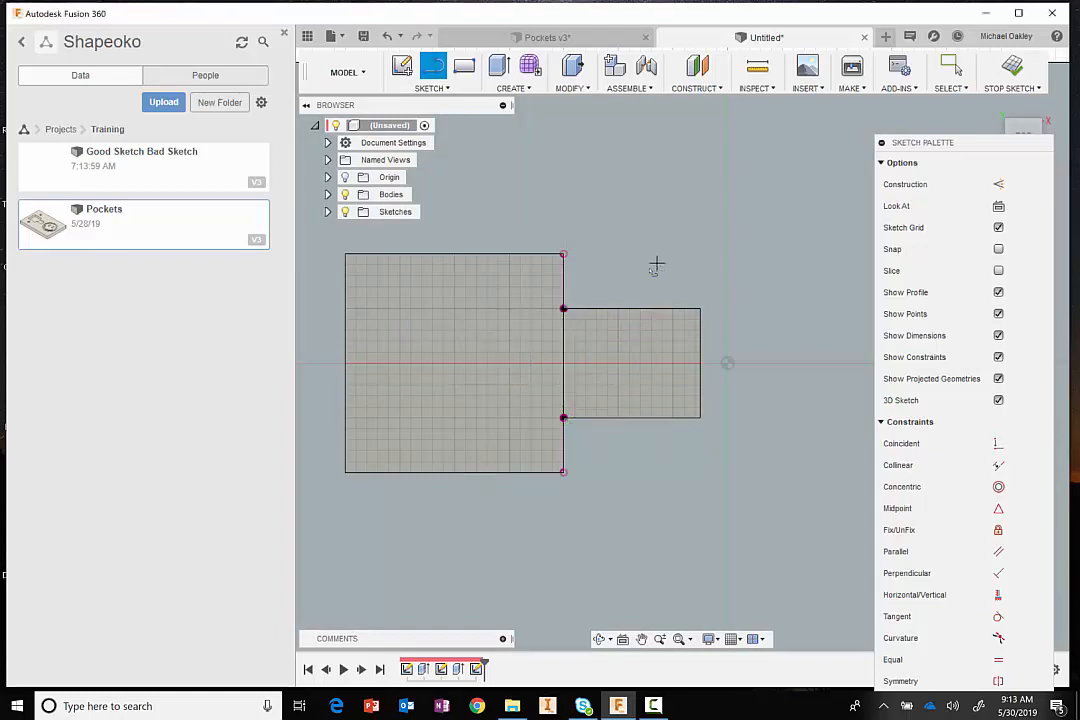
{"action": "left_click", "coordinate": [1013, 75]}
- Extrude the neck's floor profile upward 0.25 in with Press Pull, joining it to the plate
{"action": "middle_click_drag", "start_coordinate": [716, 419], "coordinate": [732, 453], "text": "shift"}
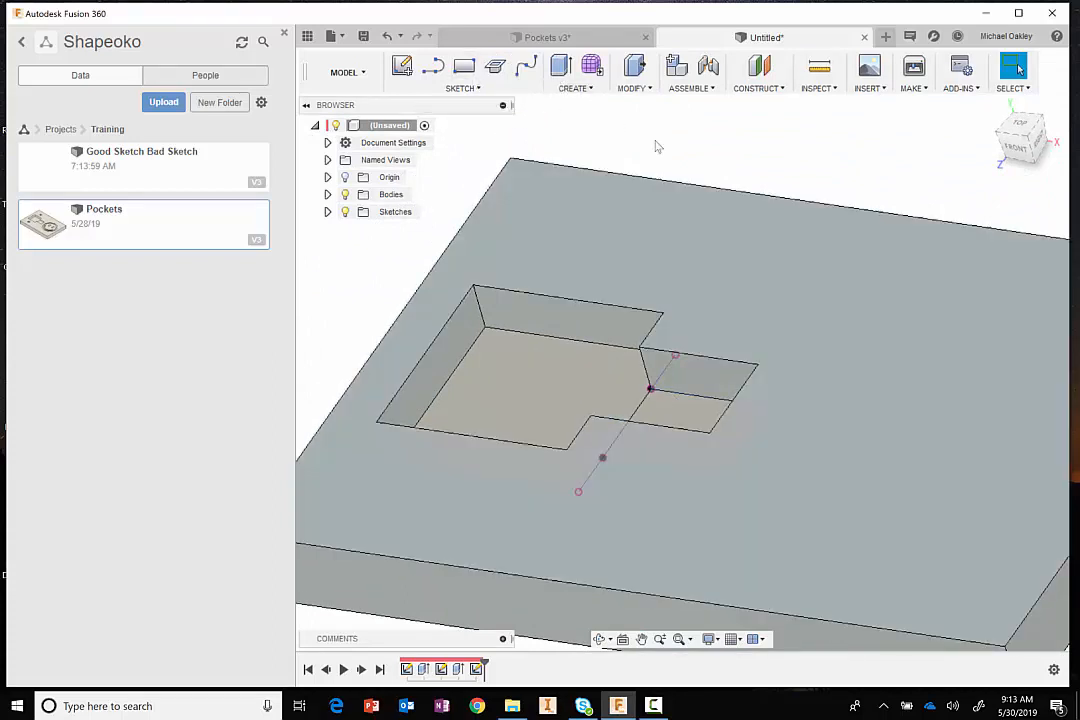
{"action": "right_click", "coordinate": [656, 147]}
{"action": "left_click", "coordinate": [705, 118]}
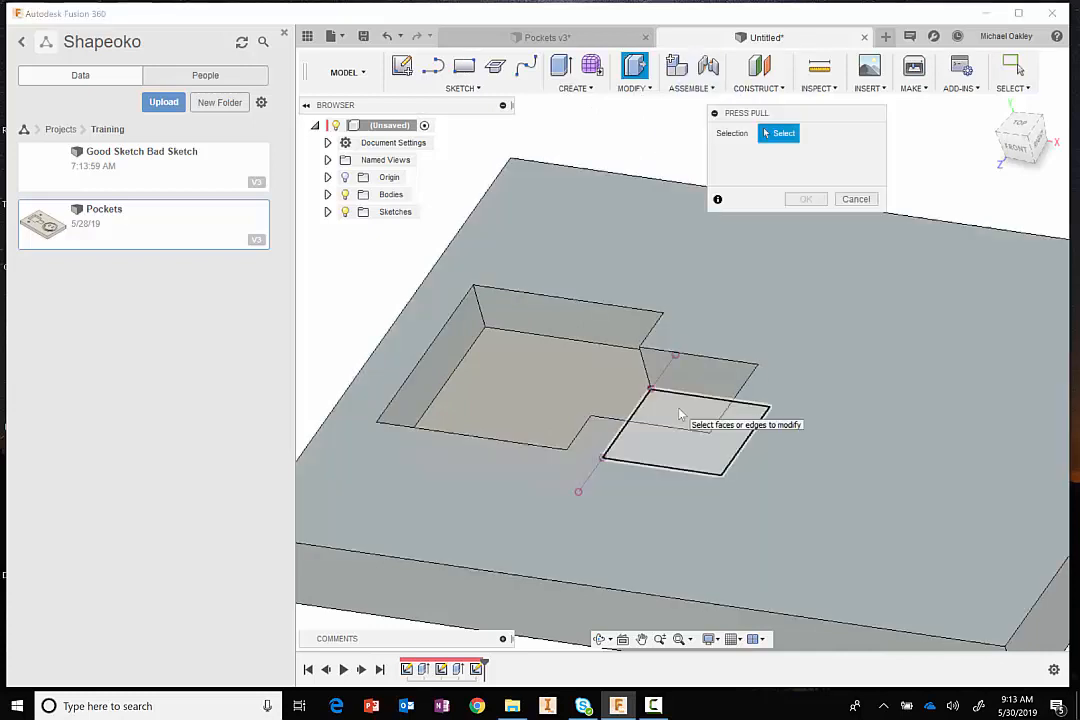
{"action": "left_click", "coordinate": [679, 414]}
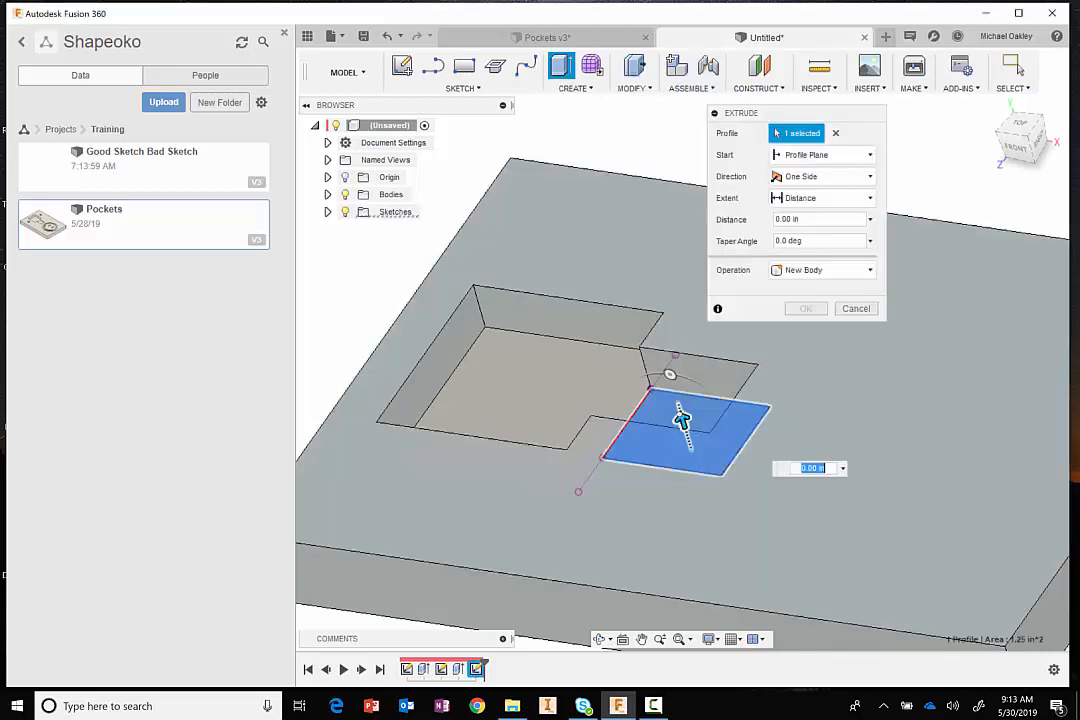
{"action": "left_click_drag", "start_coordinate": [681, 420], "coordinate": [675, 397]}
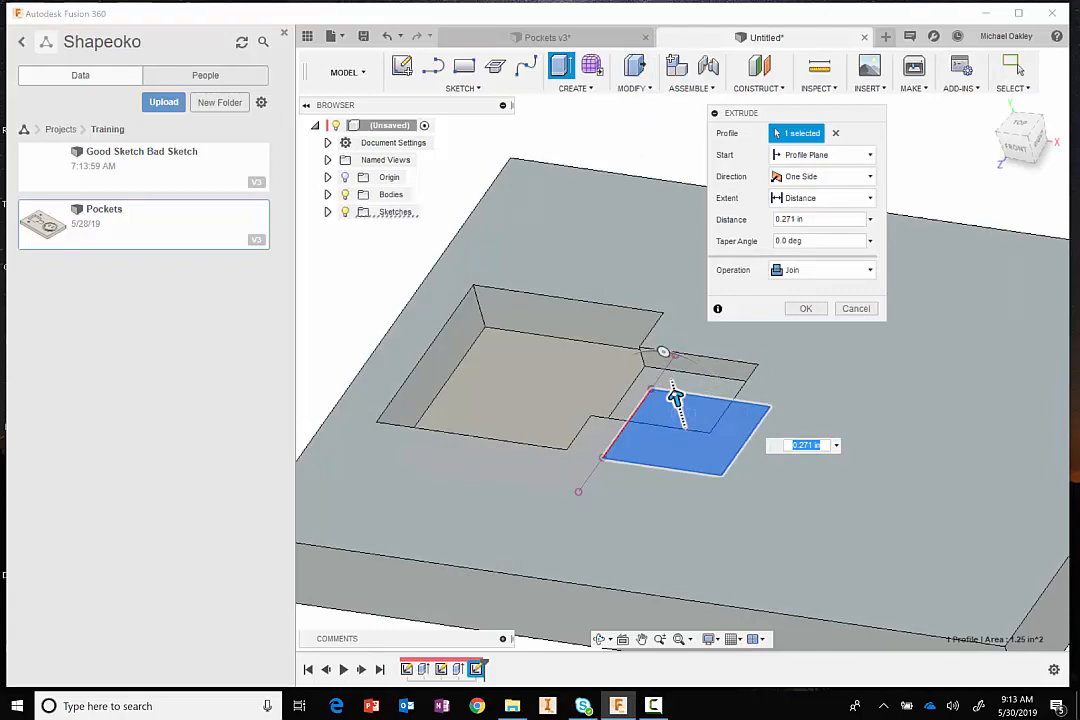
{"action": "type", "text": ".25"}
{"action": "key", "text": "Return"}
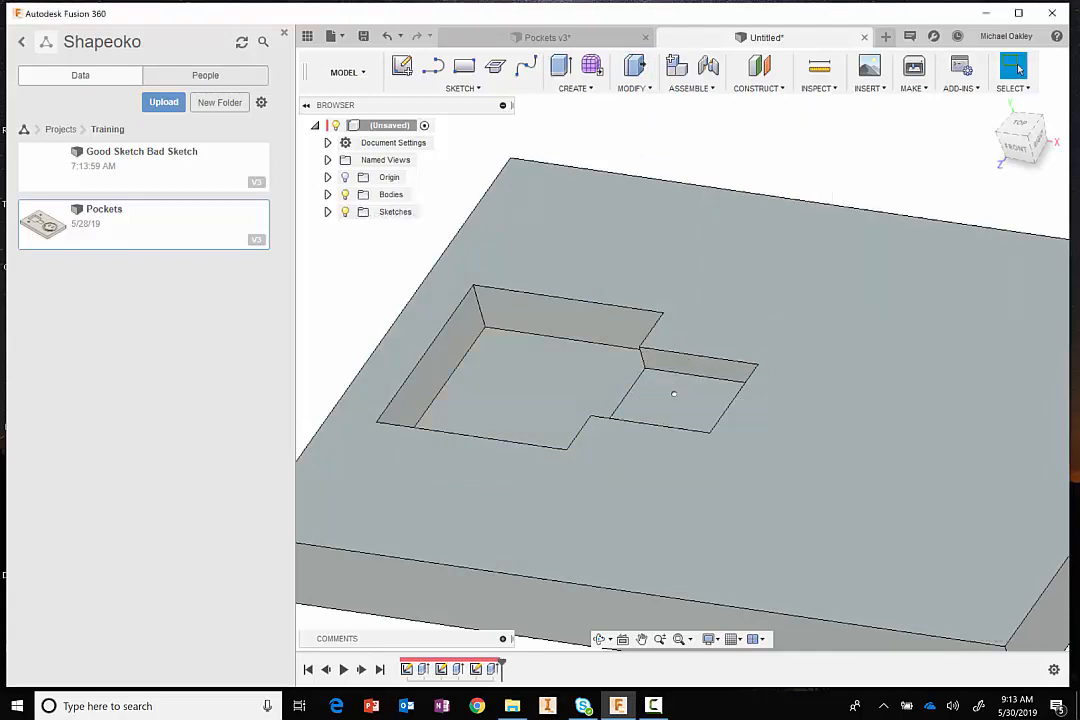
- Fillet the eight vertical corner edges of the stepped pocket with a 0.125 in constant radius
{"action": "middle_click_drag", "start_coordinate": [665, 393], "coordinate": [590, 231], "text": "shift"}
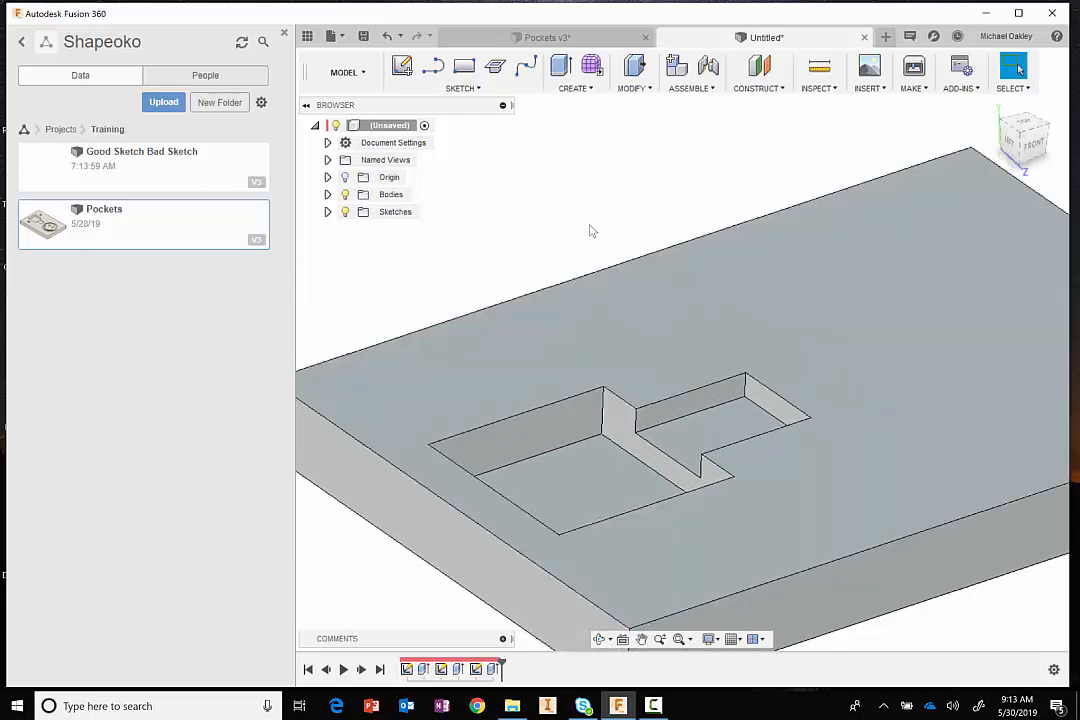
{"action": "right_click", "coordinate": [591, 158]}
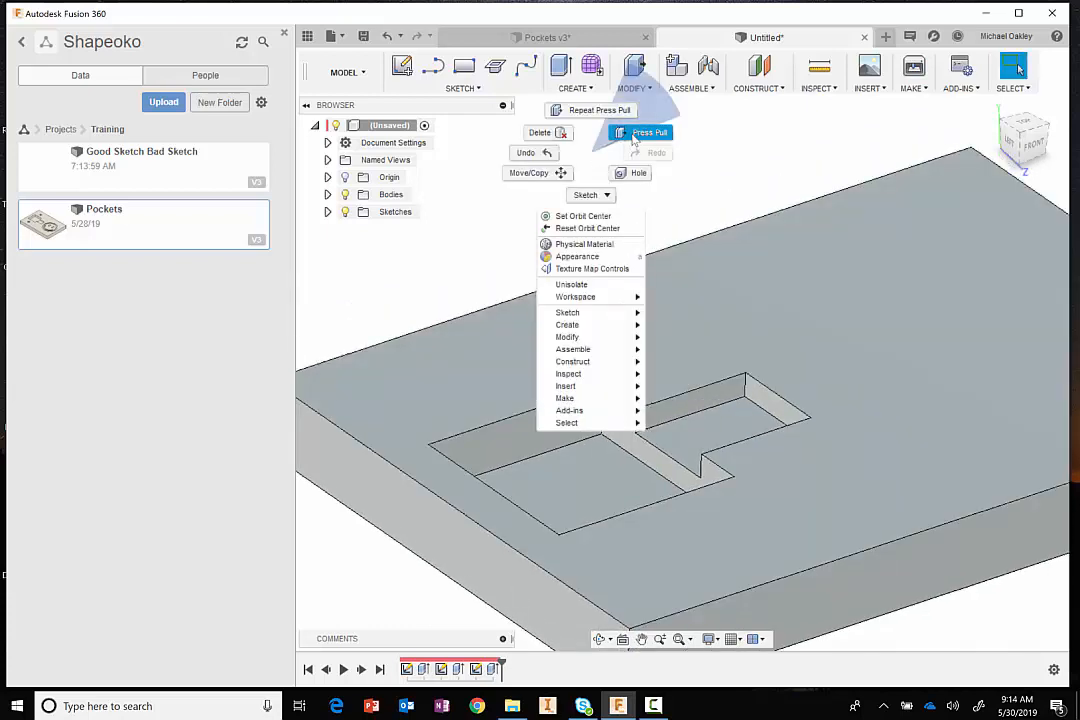
{"action": "left_click", "coordinate": [640, 133]}
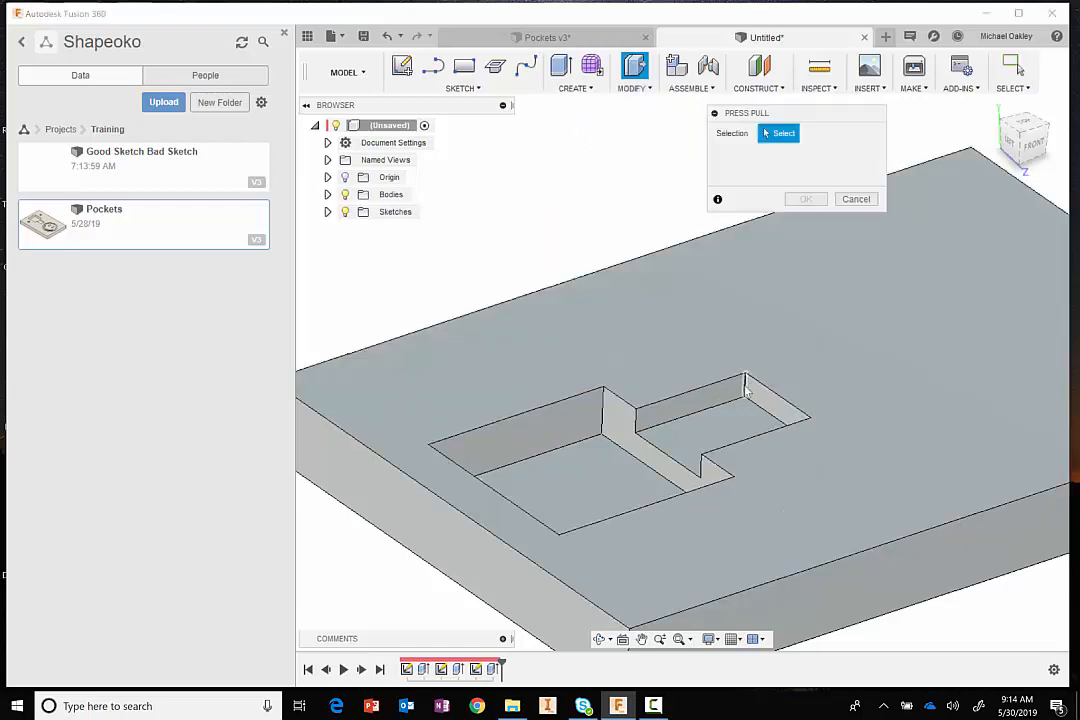
{"action": "left_click", "coordinate": [746, 388]}
{"action": "middle_click_drag", "start_coordinate": [833, 443], "coordinate": [696, 451]}
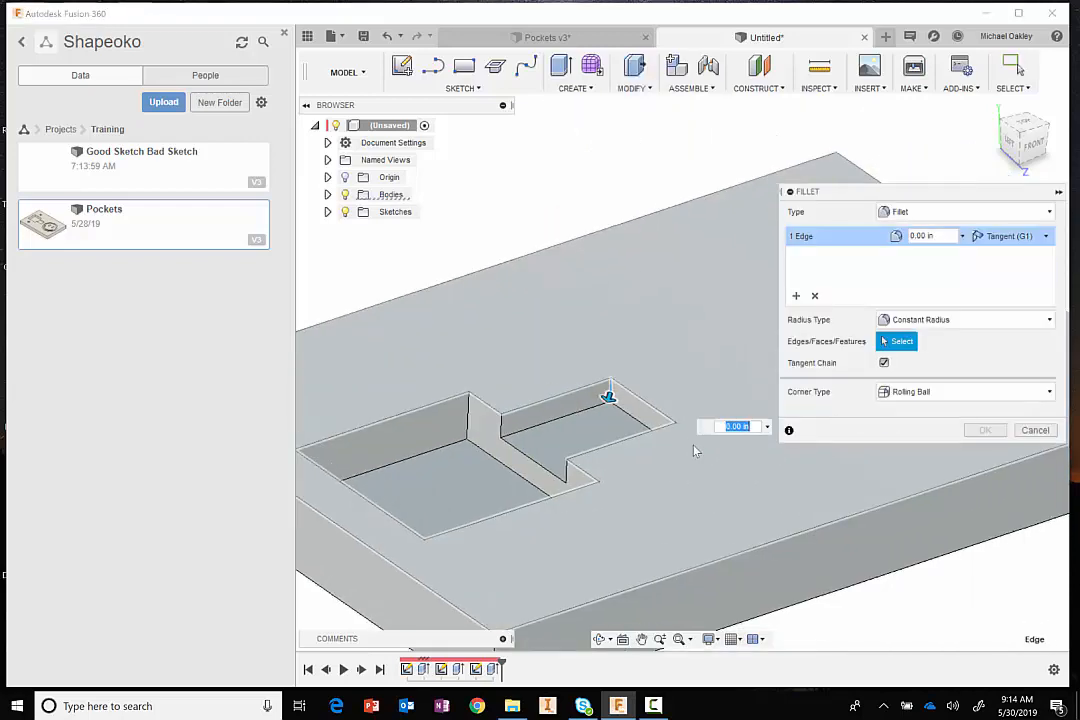
{"action": "left_click", "coordinate": [674, 437]}
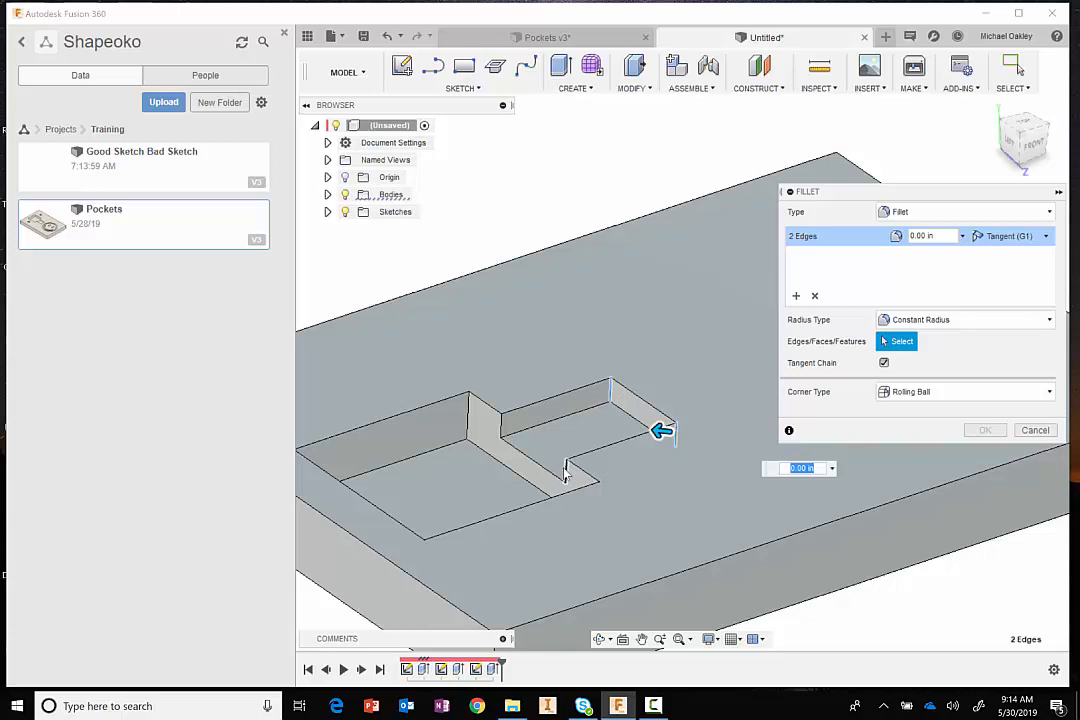
{"action": "left_click", "coordinate": [565, 475]}
{"action": "left_click", "coordinate": [469, 418]}
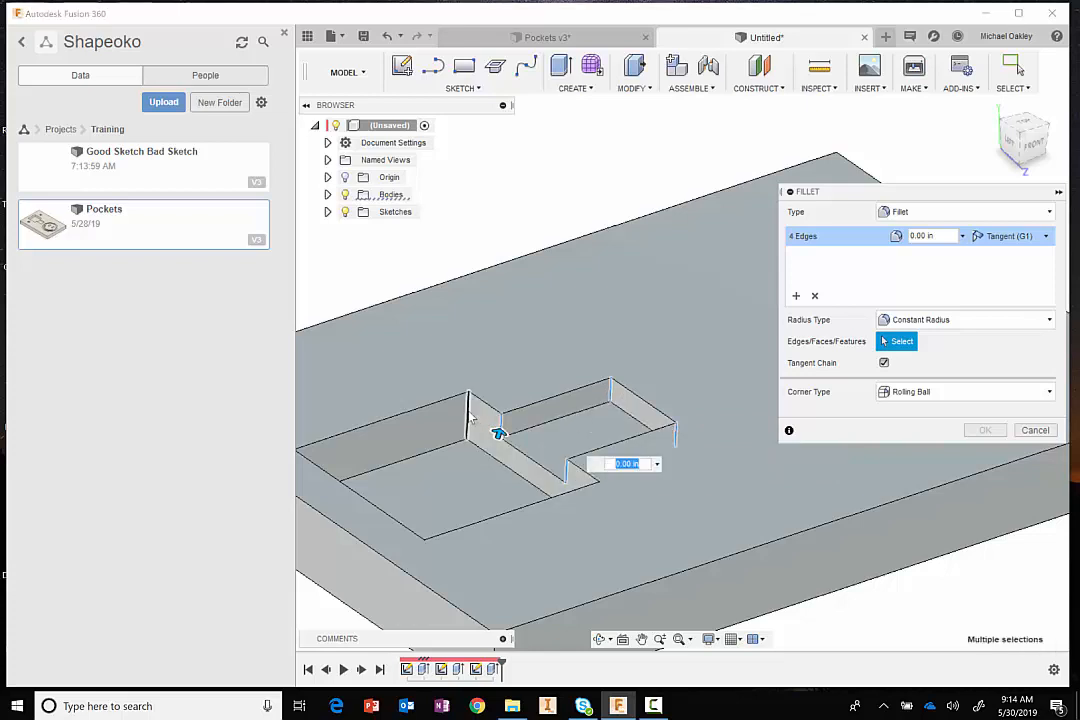
{"action": "left_click", "coordinate": [599, 498]}
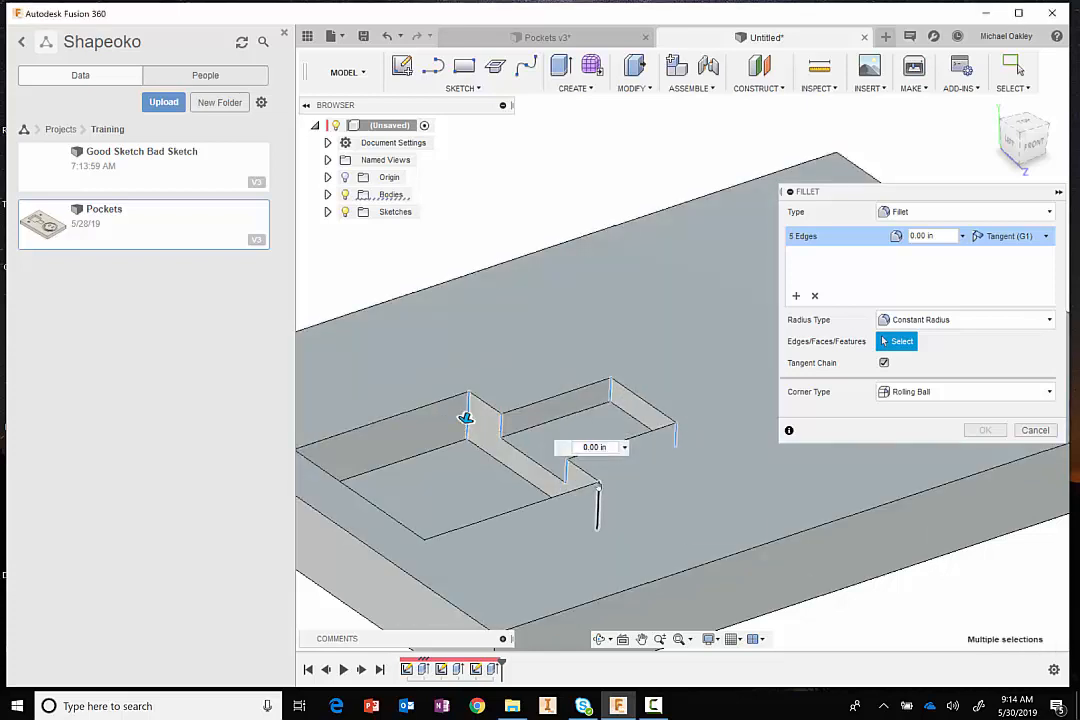
{"action": "middle_click_drag", "start_coordinate": [598, 500], "coordinate": [540, 520], "text": "shift"}
{"action": "left_click", "coordinate": [539, 519]}
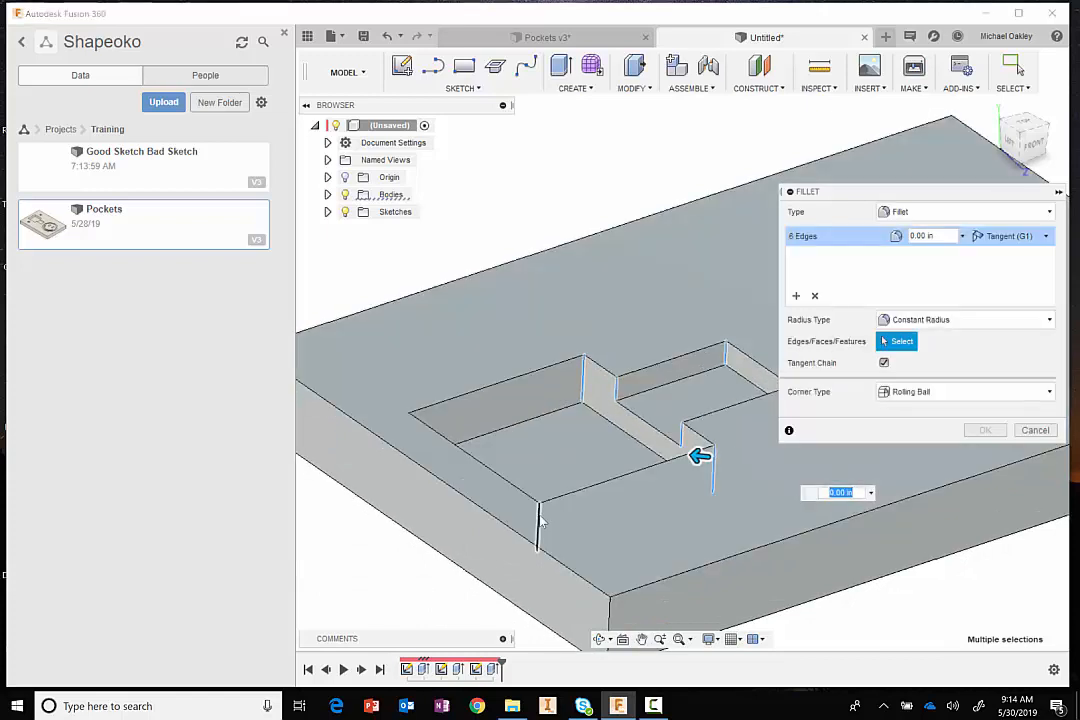
{"action": "left_click", "coordinate": [539, 519]}
{"action": "left_click", "coordinate": [407, 432]}
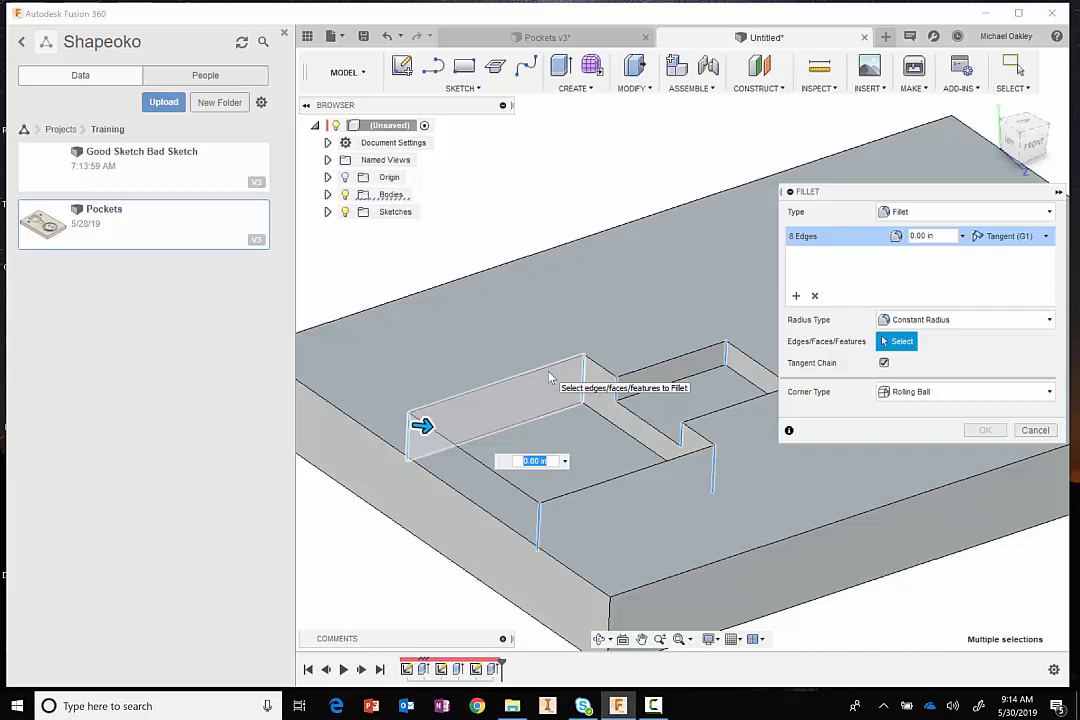
{"action": "type", "text": "125"}
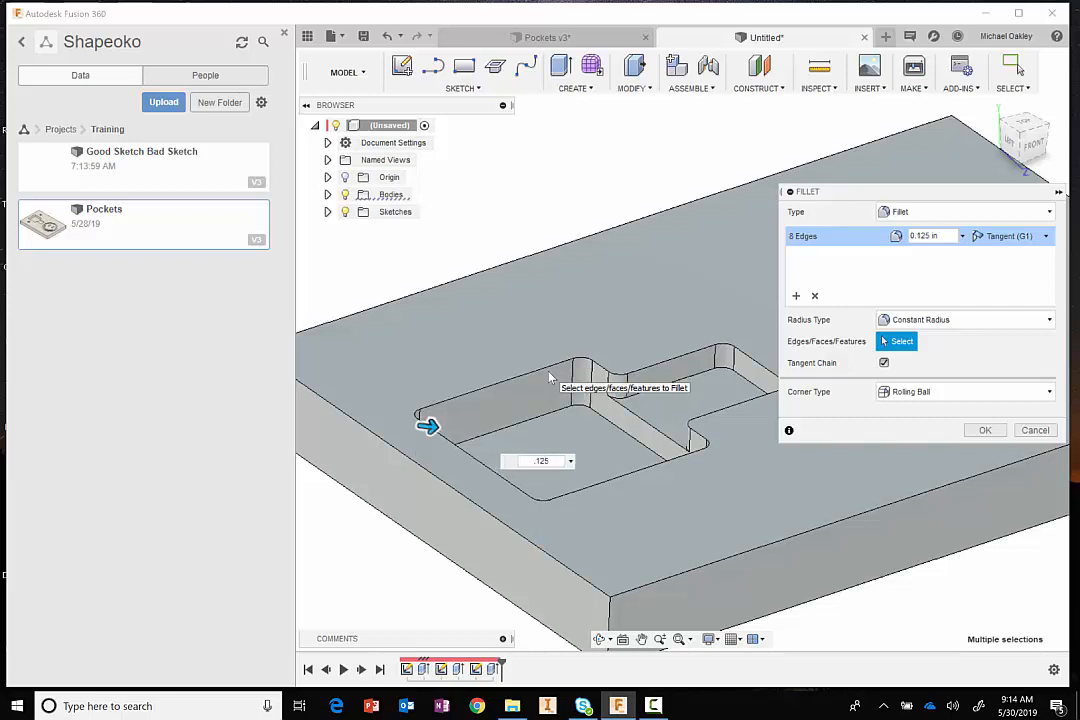
{"action": "key", "text": "Return"}
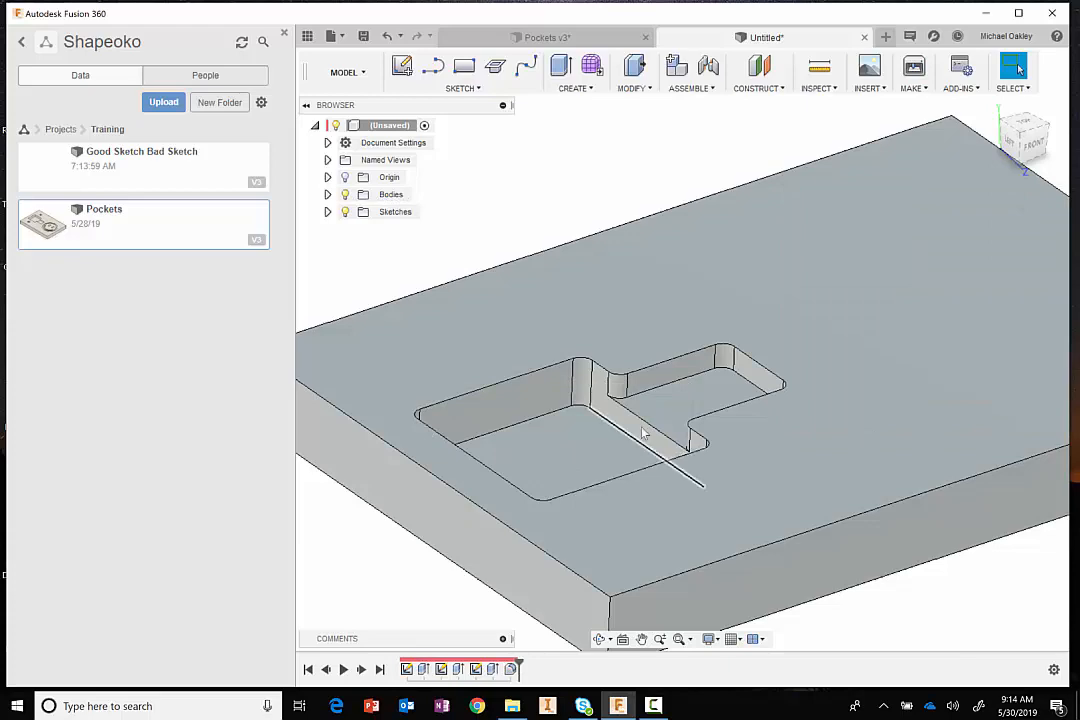
- Hide the project data panel so the whole plate fits in the modelling area
{"action": "middle_click_drag", "start_coordinate": [640, 417], "coordinate": [590, 430], "text": "shift"}
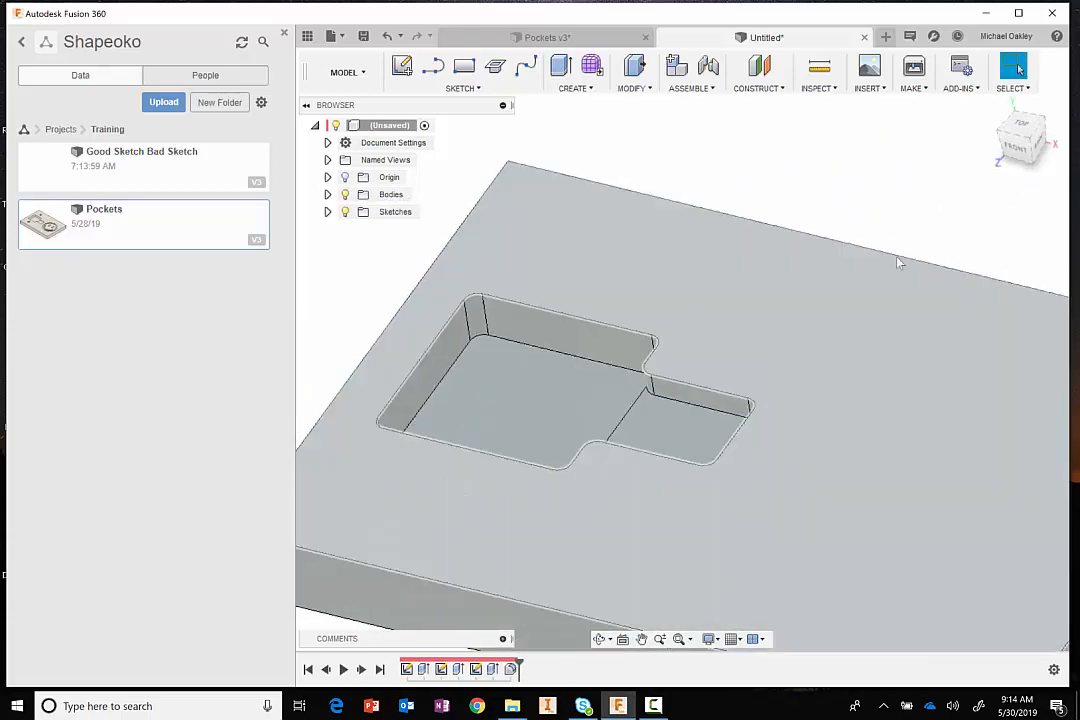
{"action": "scroll", "coordinate": [880, 240], "scroll_direction": "down", "scroll_amount": 3}
{"action": "scroll", "coordinate": [880, 200], "scroll_direction": "up", "scroll_amount": 2}
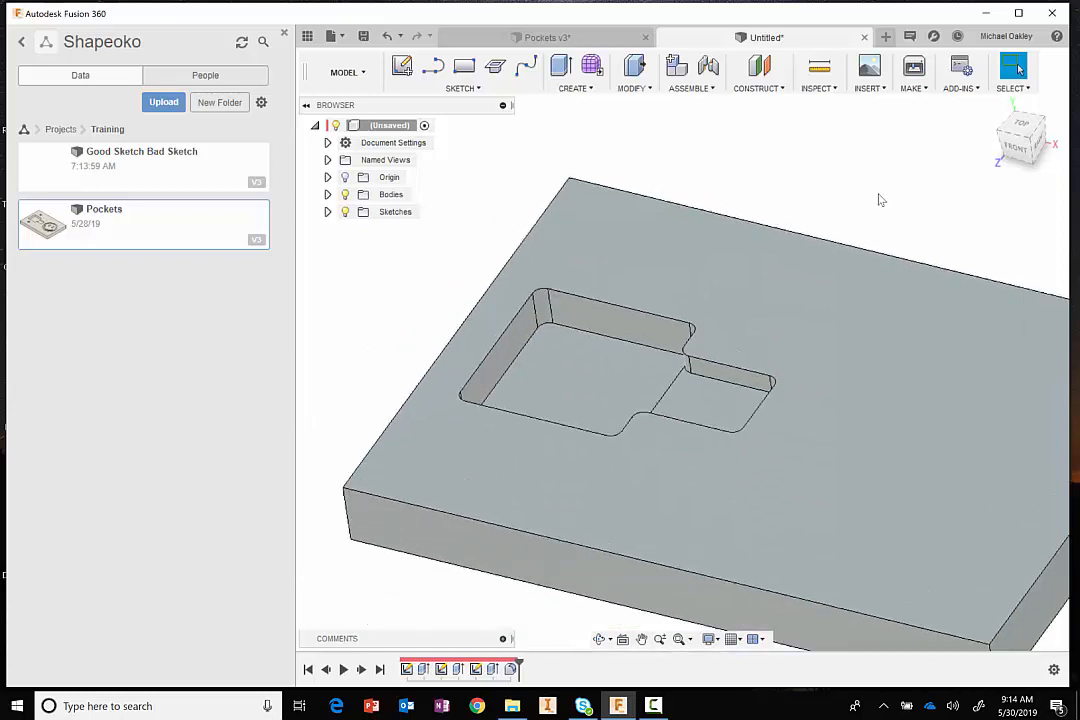
{"action": "middle_click_drag", "start_coordinate": [878, 196], "coordinate": [812, 159]}
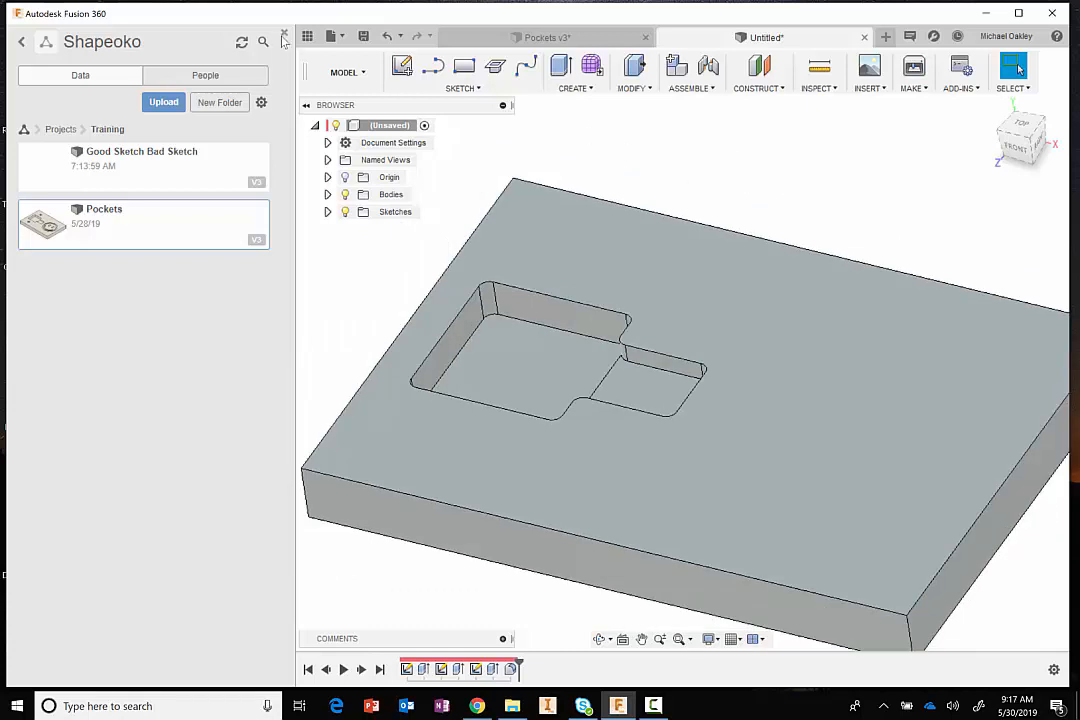
{"action": "left_click", "coordinate": [284, 37]}
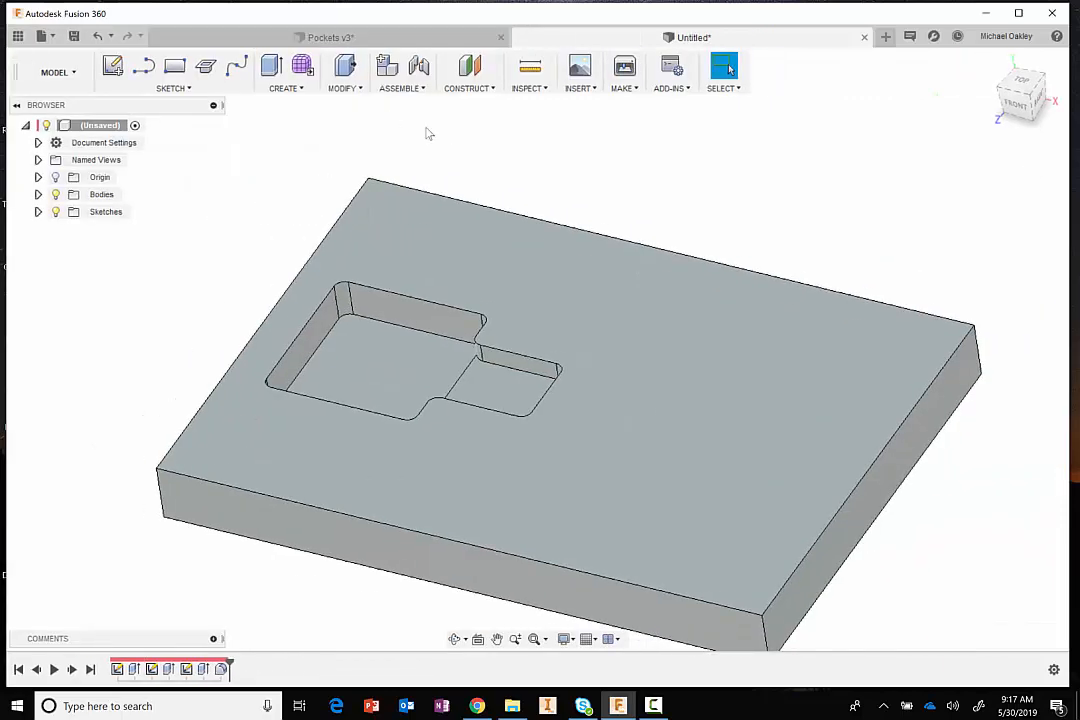
{"action": "middle_click_drag", "start_coordinate": [530, 200], "coordinate": [538, 144]}
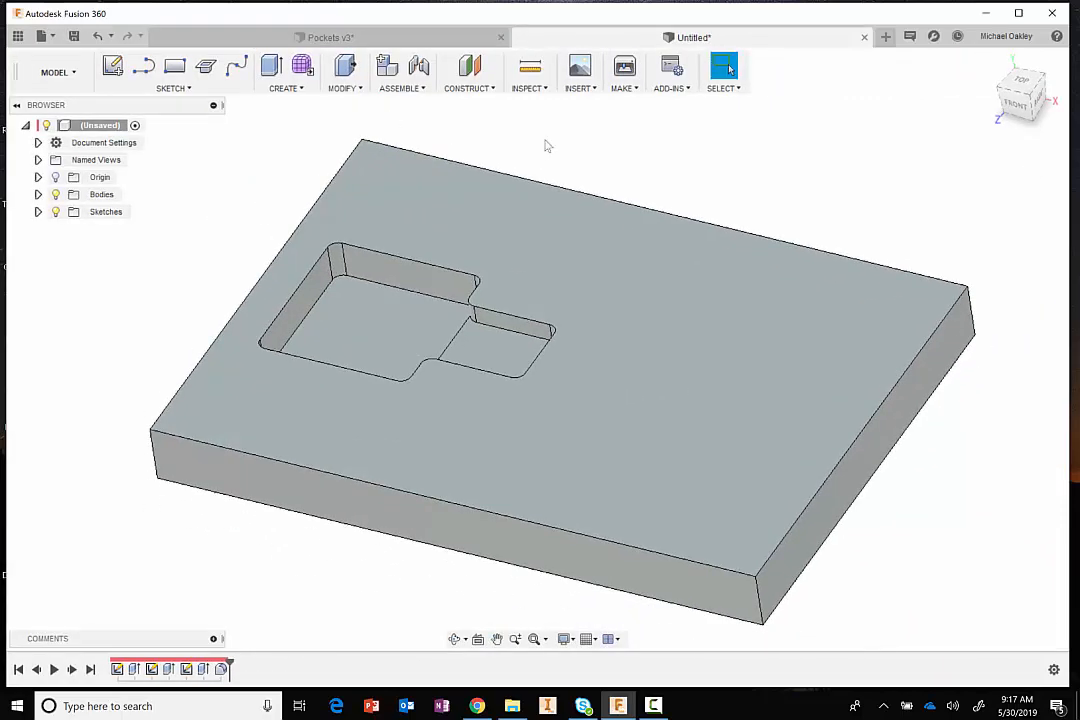
- Insert smiley.jpg from the Pictures folder as an attached canvas on the plate's upper face
{"action": "left_click", "coordinate": [595, 88]}
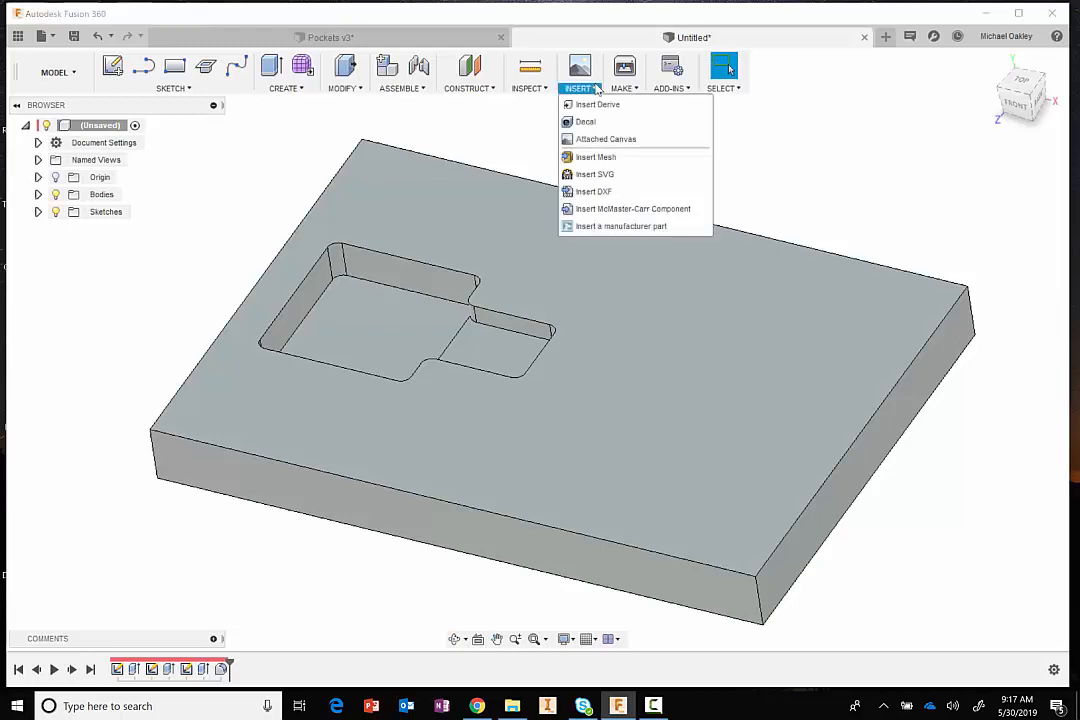
{"action": "left_click", "coordinate": [604, 140]}
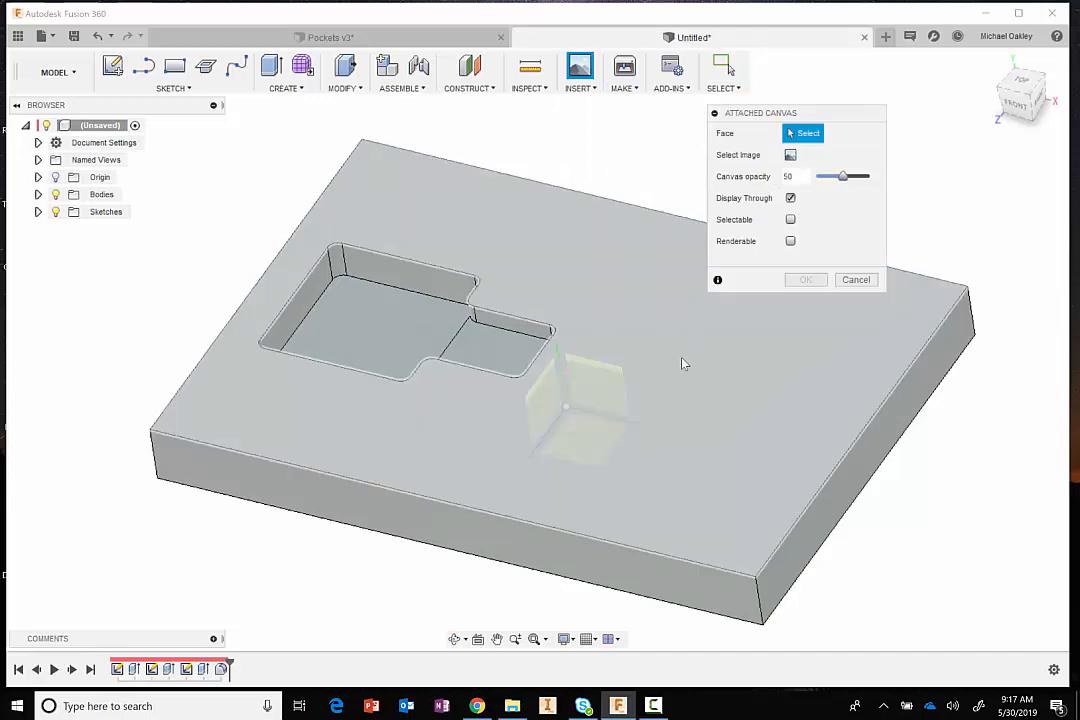
{"action": "left_click", "coordinate": [683, 363]}
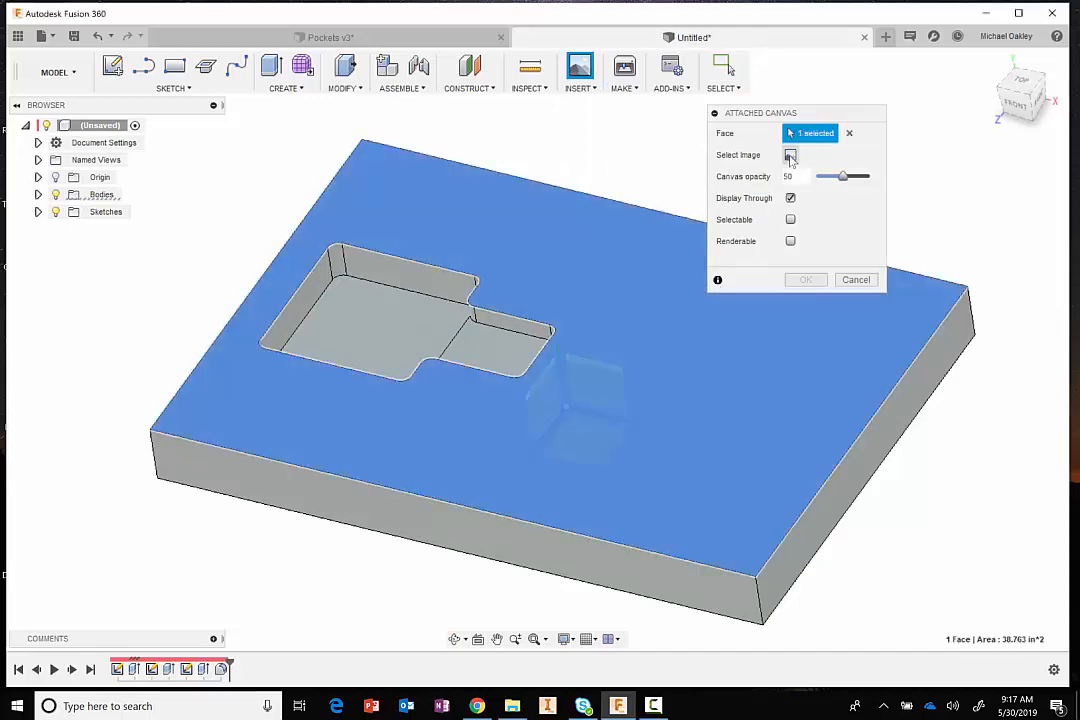
{"action": "left_click", "coordinate": [790, 157]}
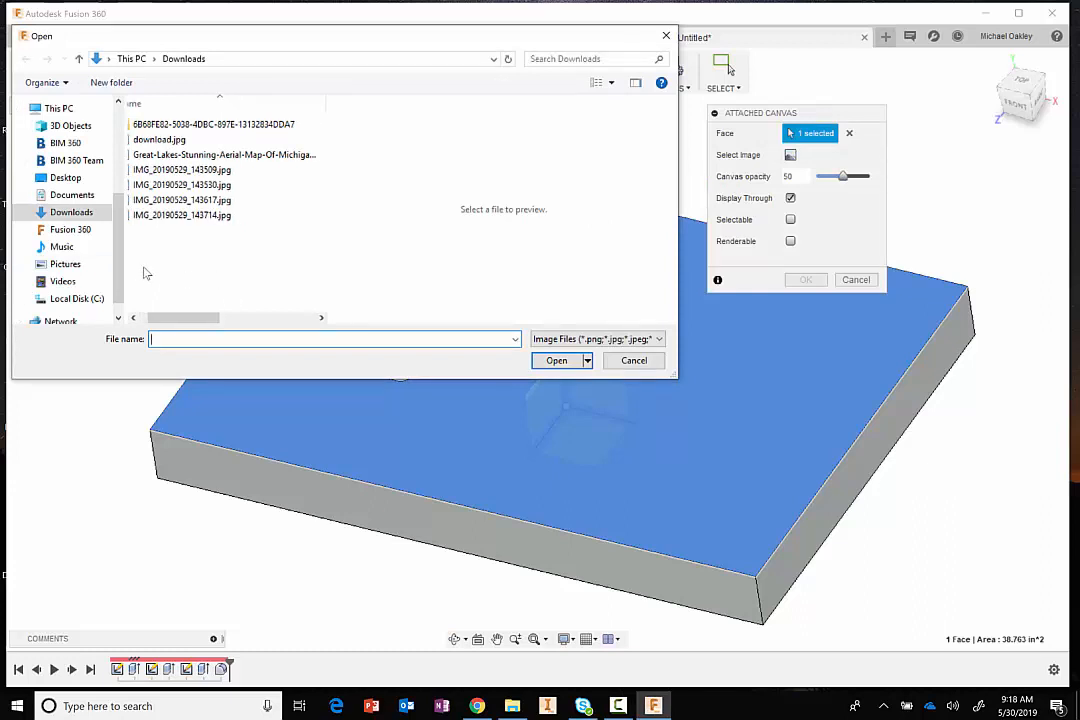
{"action": "left_click", "coordinate": [65, 264]}
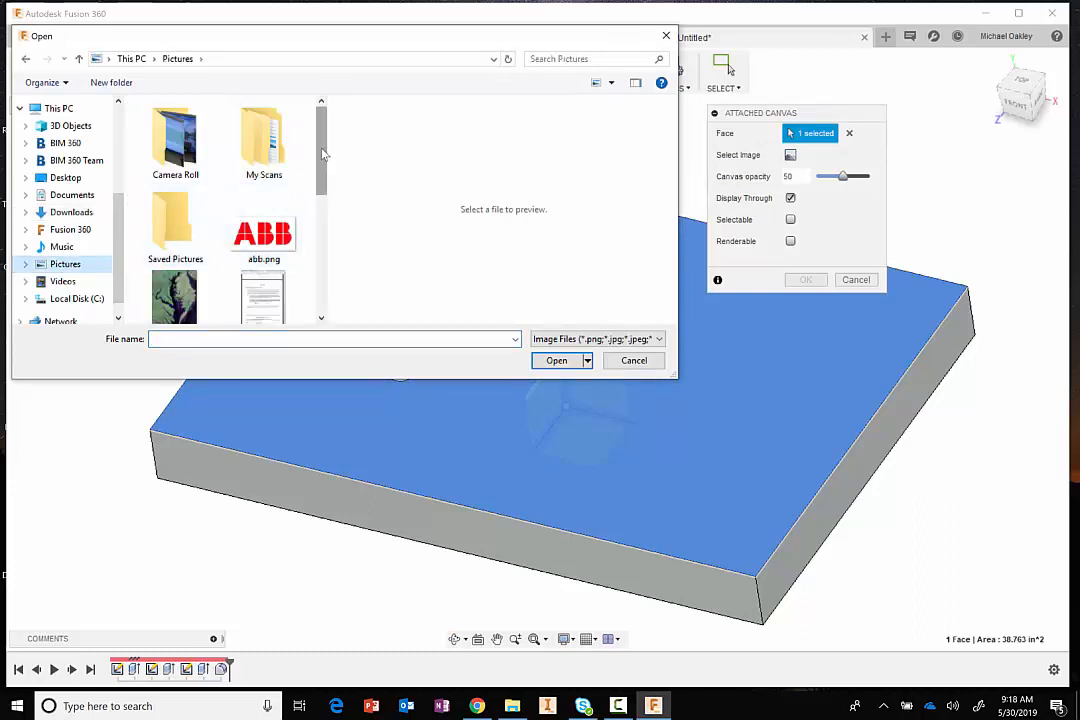
{"action": "scroll", "coordinate": [176, 150], "scroll_direction": "down", "scroll_amount": 2}
{"action": "scroll", "coordinate": [329, 201], "scroll_direction": "down", "scroll_amount": 2}
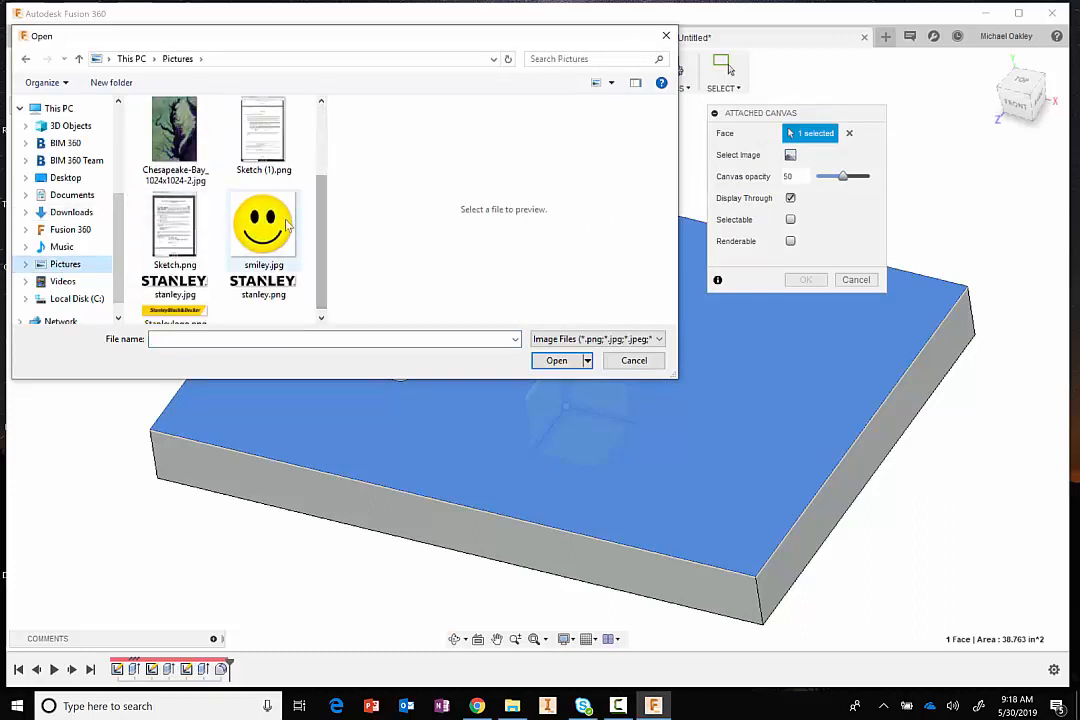
{"action": "left_click", "coordinate": [263, 225]}
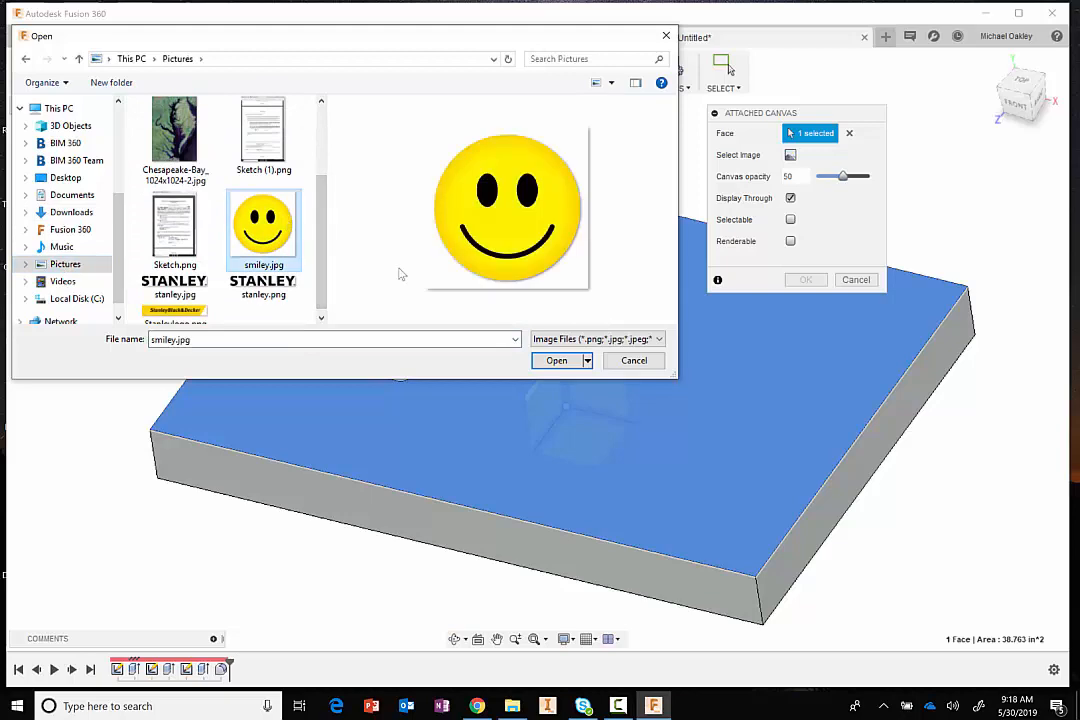
{"action": "left_click", "coordinate": [543, 367]}
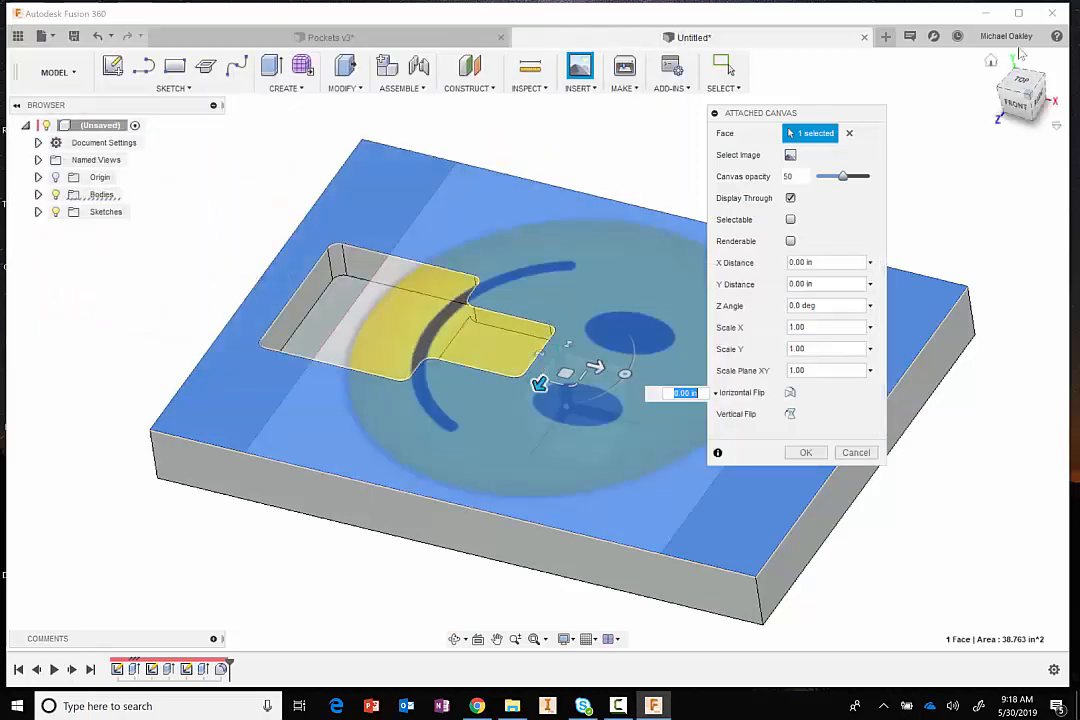
- Rotate the smiley canvas upright, shift it 1.344 in along X away from the large pocket, and accept the placement
{"action": "left_click", "coordinate": [1021, 80]}
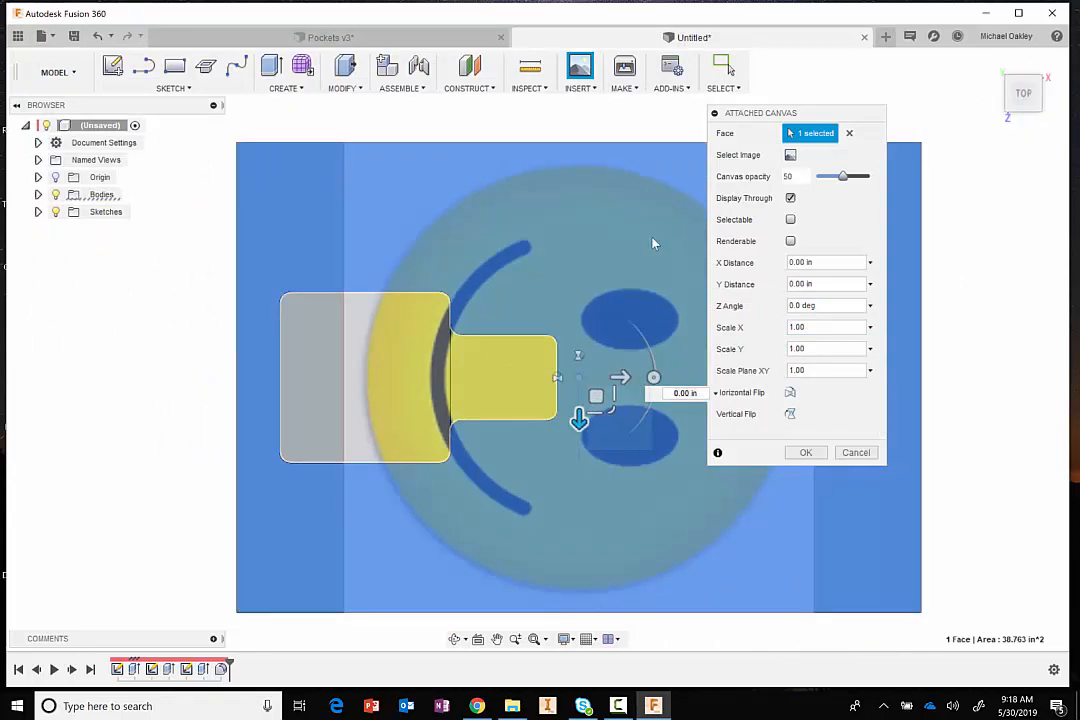
{"action": "scroll", "coordinate": [629, 237], "scroll_direction": "down", "scroll_amount": 3}
{"action": "middle_click_drag", "start_coordinate": [629, 237], "coordinate": [500, 220]}
{"action": "left_click_drag", "start_coordinate": [531, 351], "coordinate": [456, 275]}
{"action": "left_click_drag", "start_coordinate": [500, 349], "coordinate": [600, 393]}
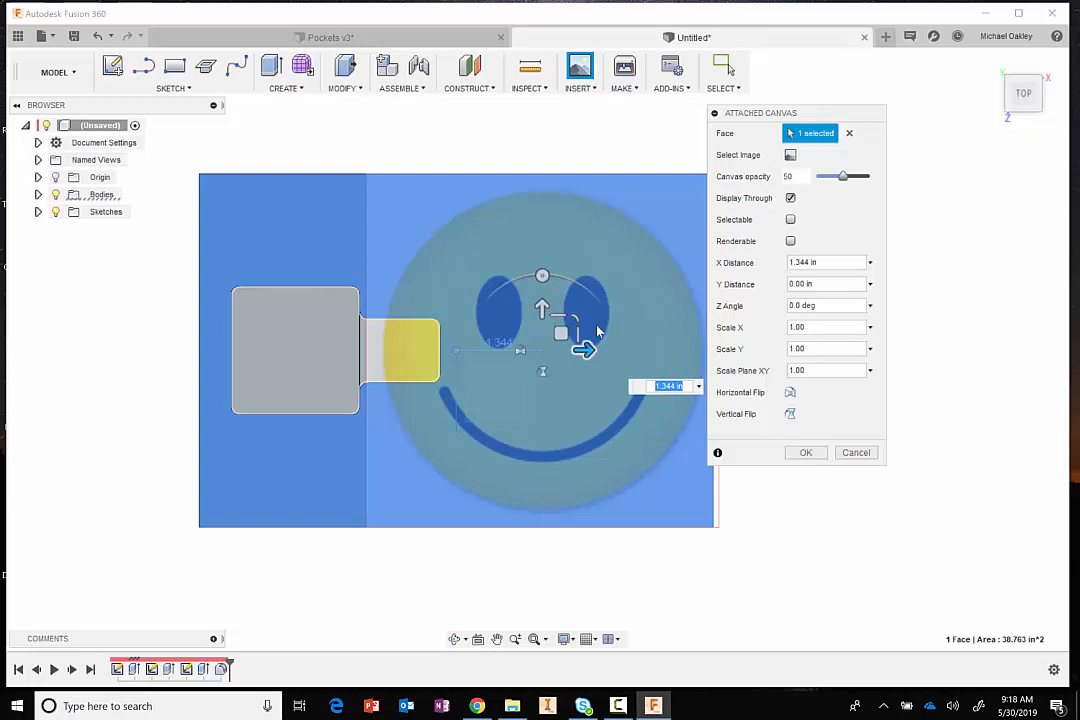
{"action": "scroll", "coordinate": [615, 327], "scroll_direction": "up", "scroll_amount": 1}
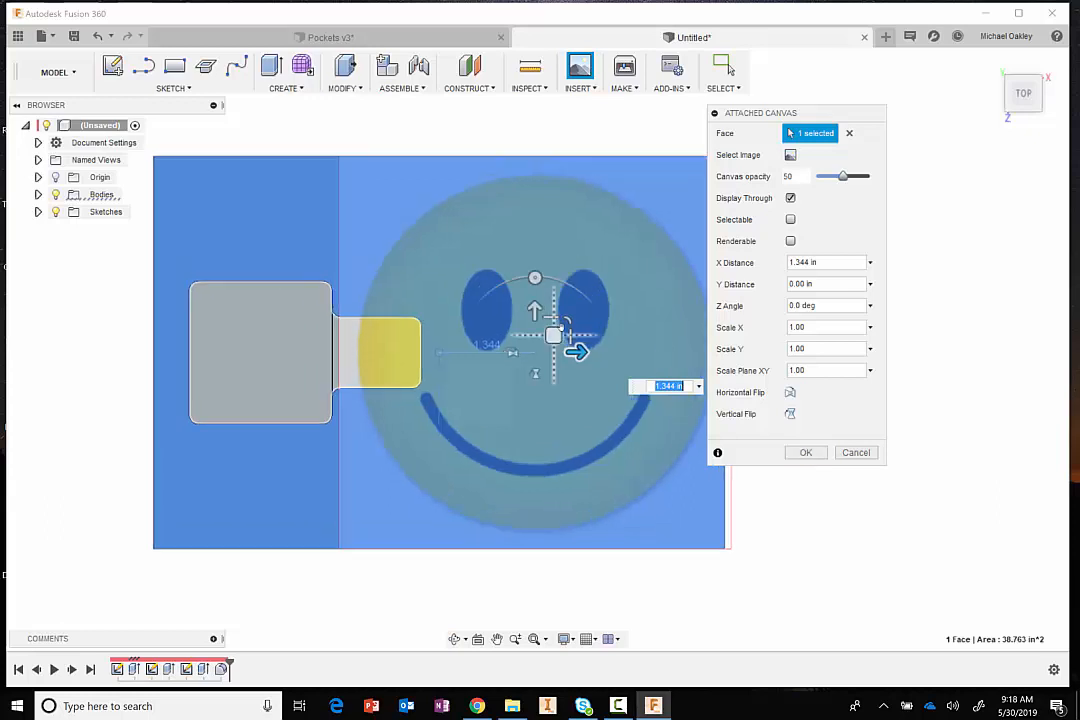
{"action": "left_click", "coordinate": [806, 452]}
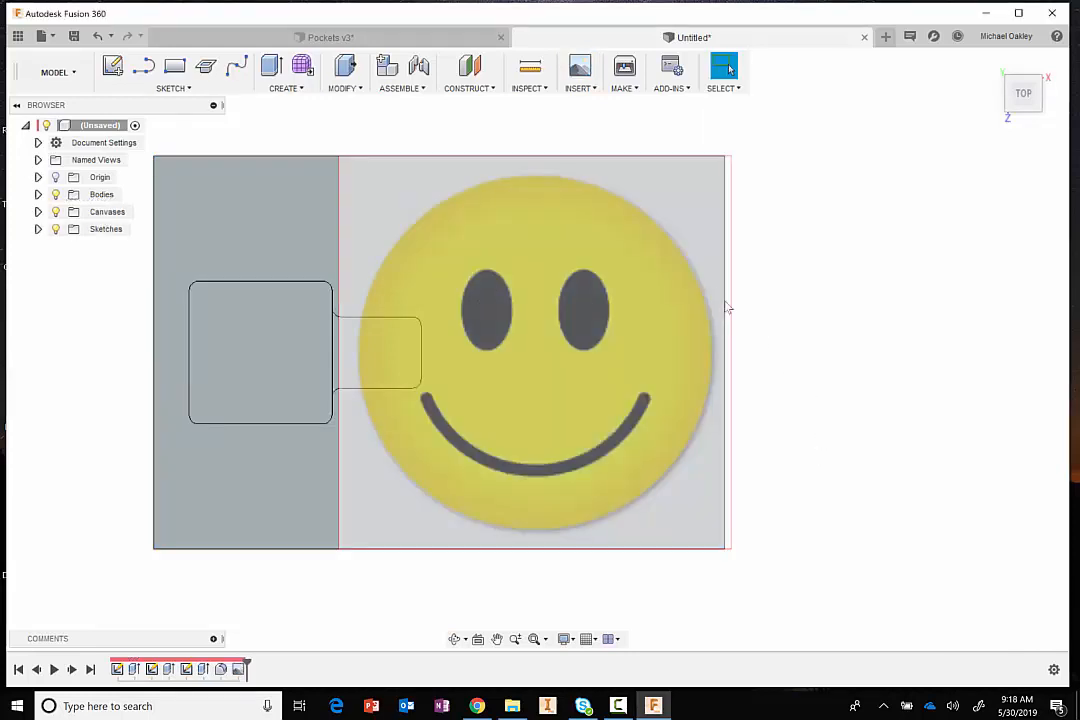
{"action": "middle_click_drag", "start_coordinate": [728, 306], "coordinate": [814, 282]}
{"action": "key", "text": "Escape"}
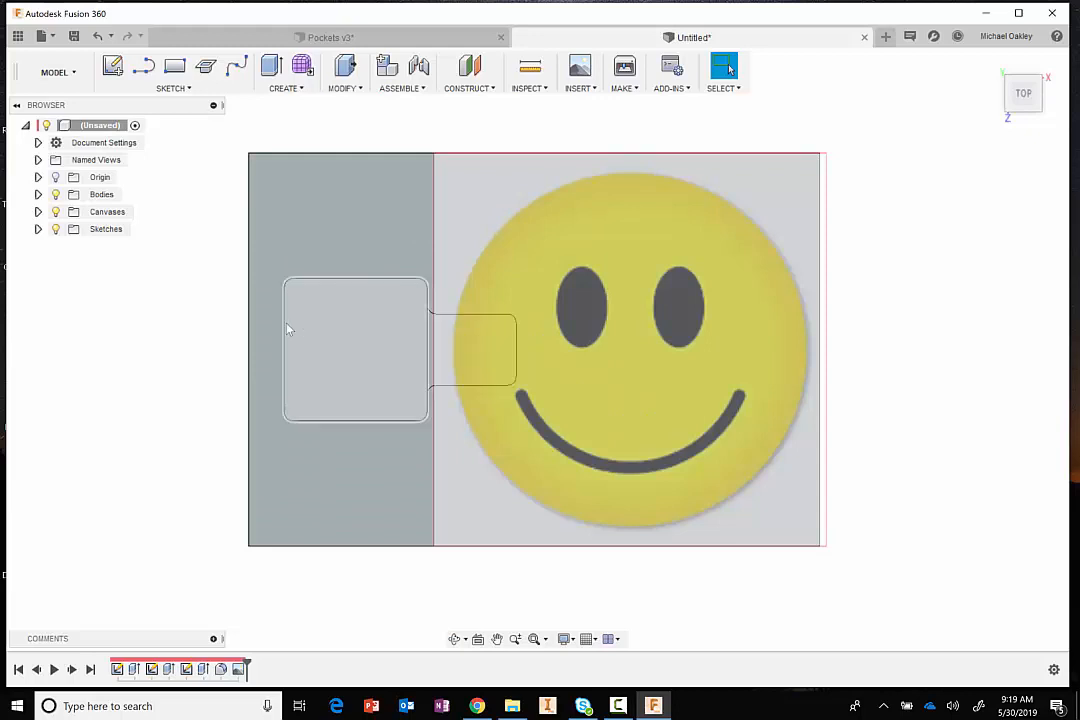
- Calibrate the smiley canvas by spanning the face's horizontal width from edge to edge and setting that distance to 2 in
{"action": "left_click", "coordinate": [38, 212]}
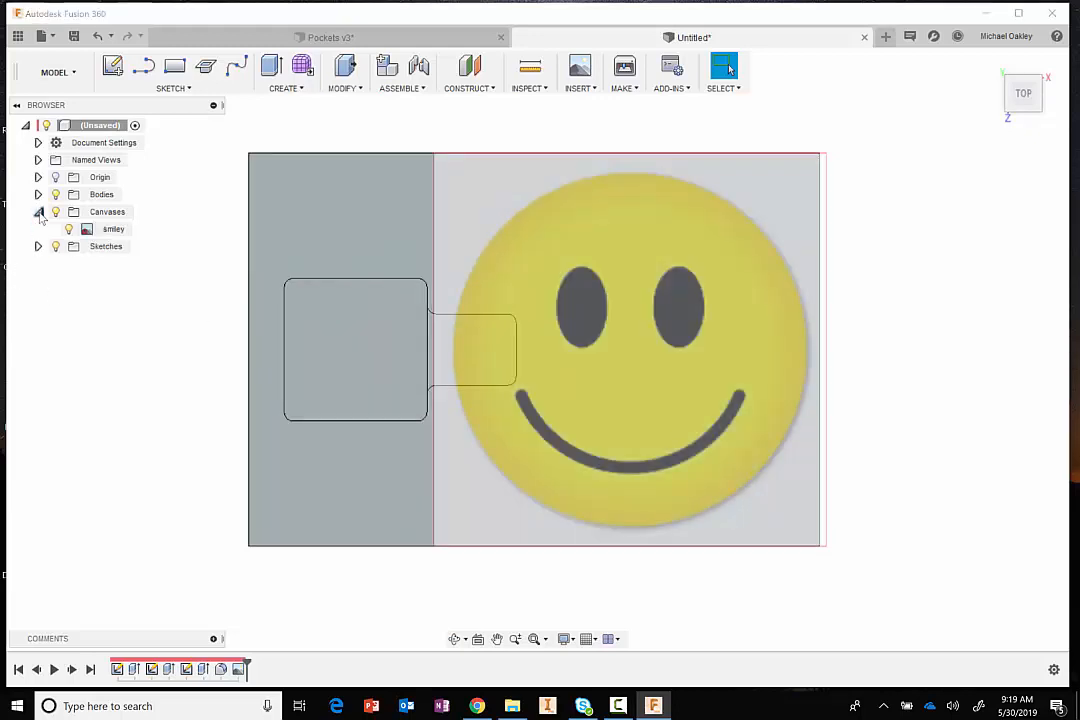
{"action": "left_click", "coordinate": [112, 230]}
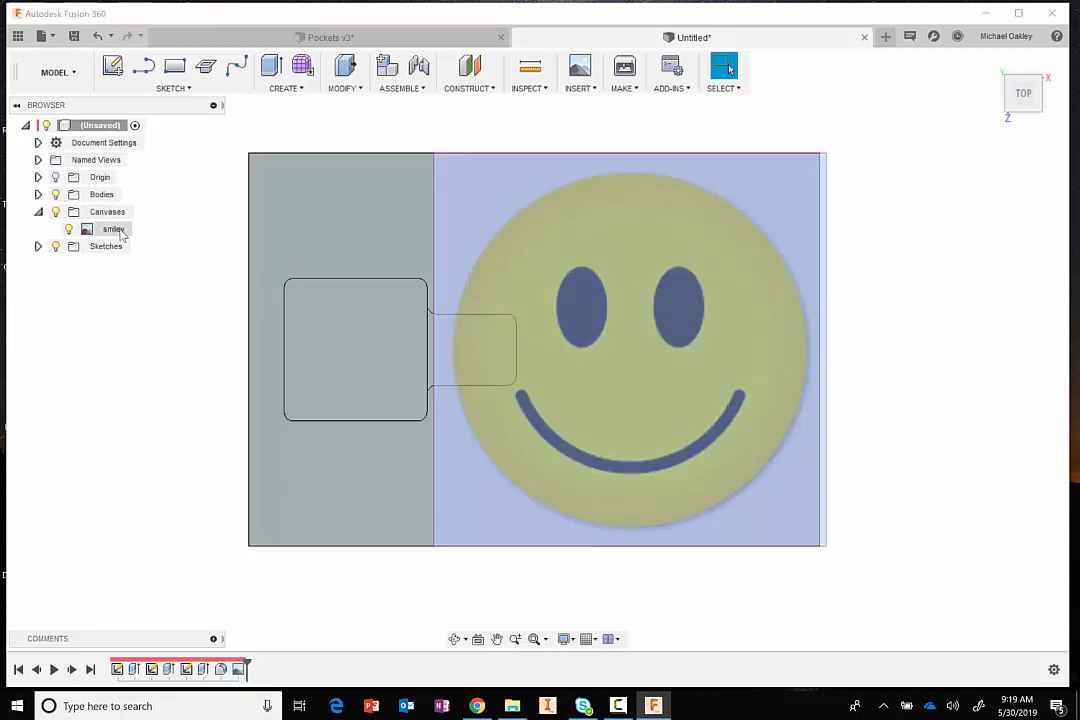
{"action": "right_click", "coordinate": [114, 230]}
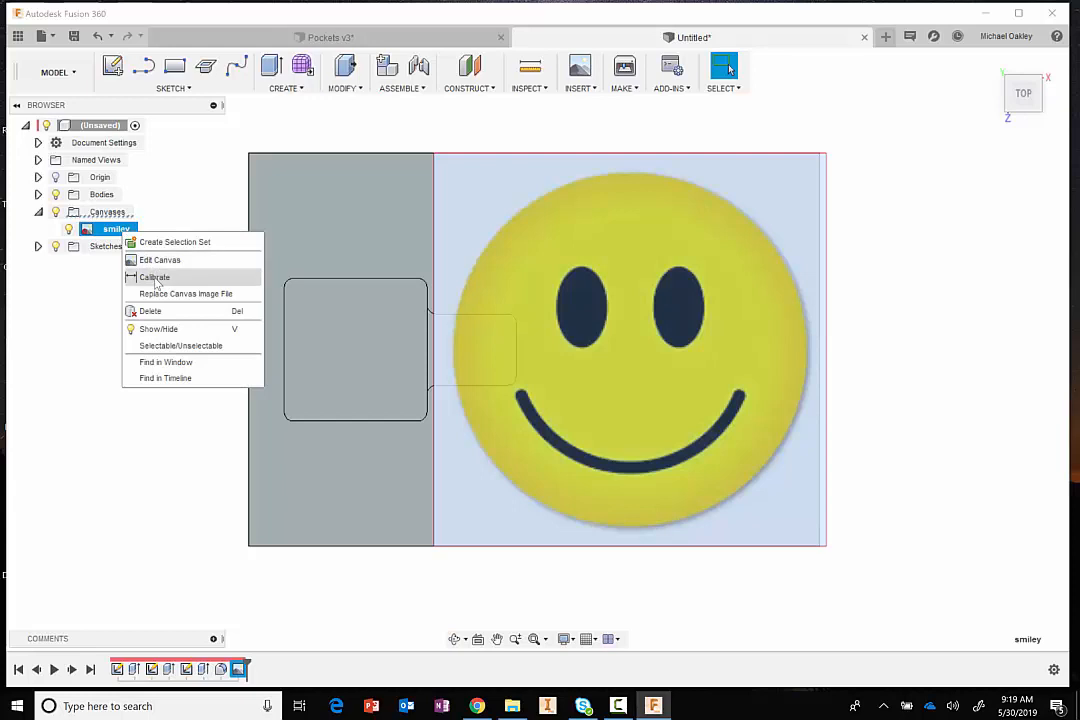
{"action": "left_click", "coordinate": [155, 278]}
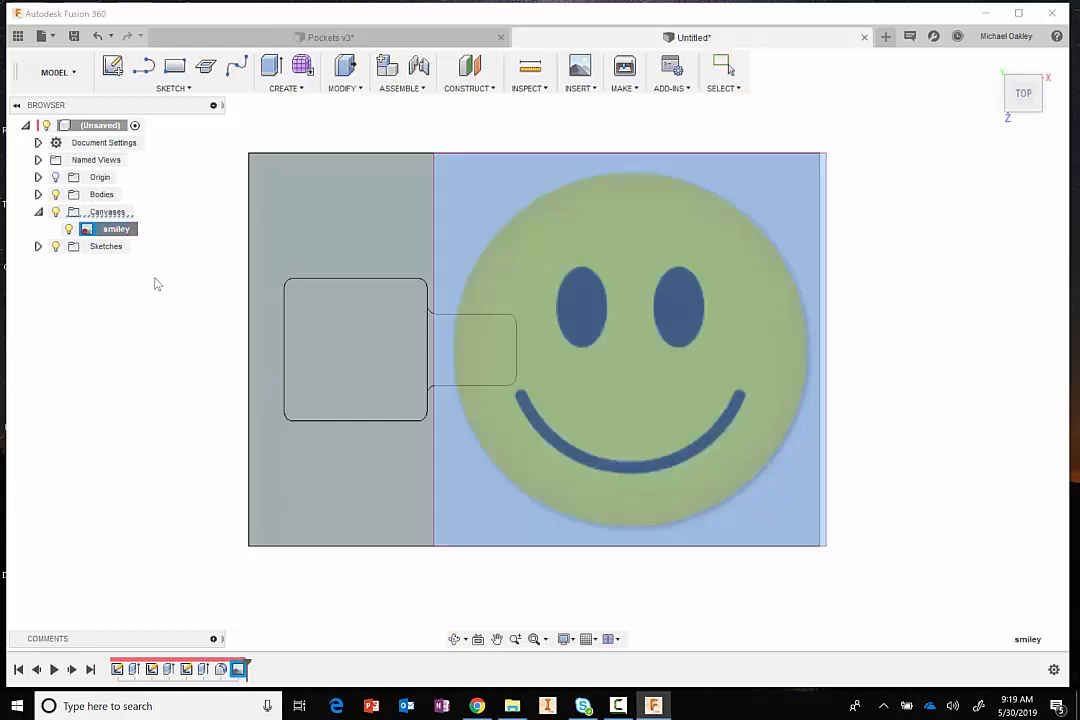
{"action": "left_click", "coordinate": [453, 347]}
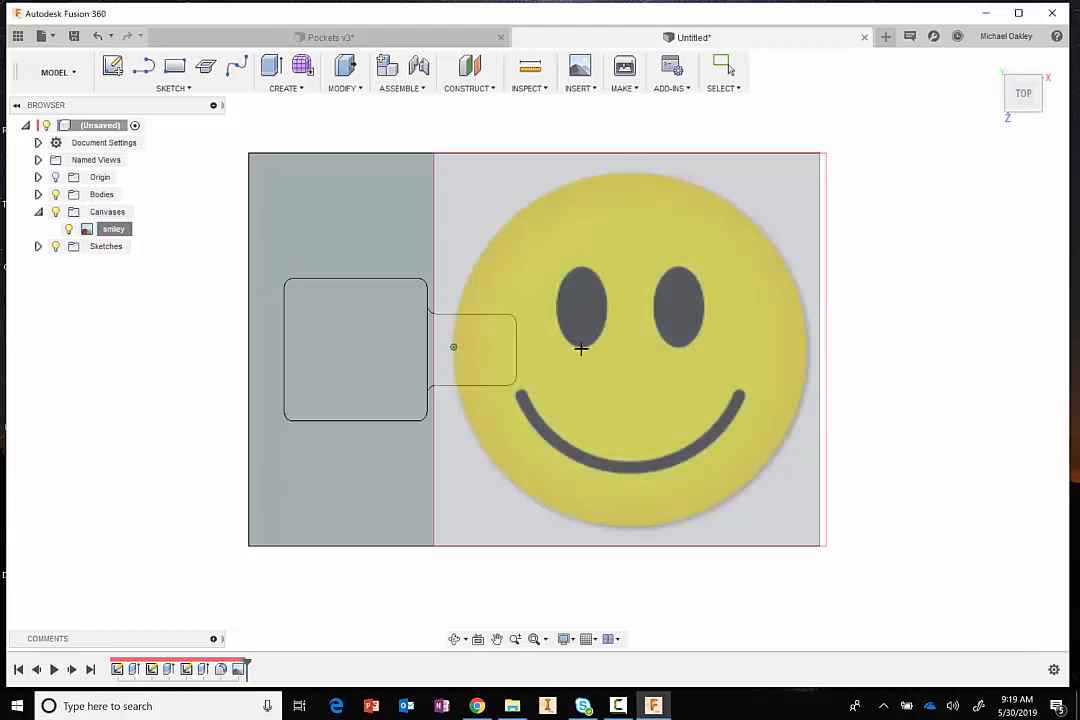
{"action": "left_click", "coordinate": [807, 347]}
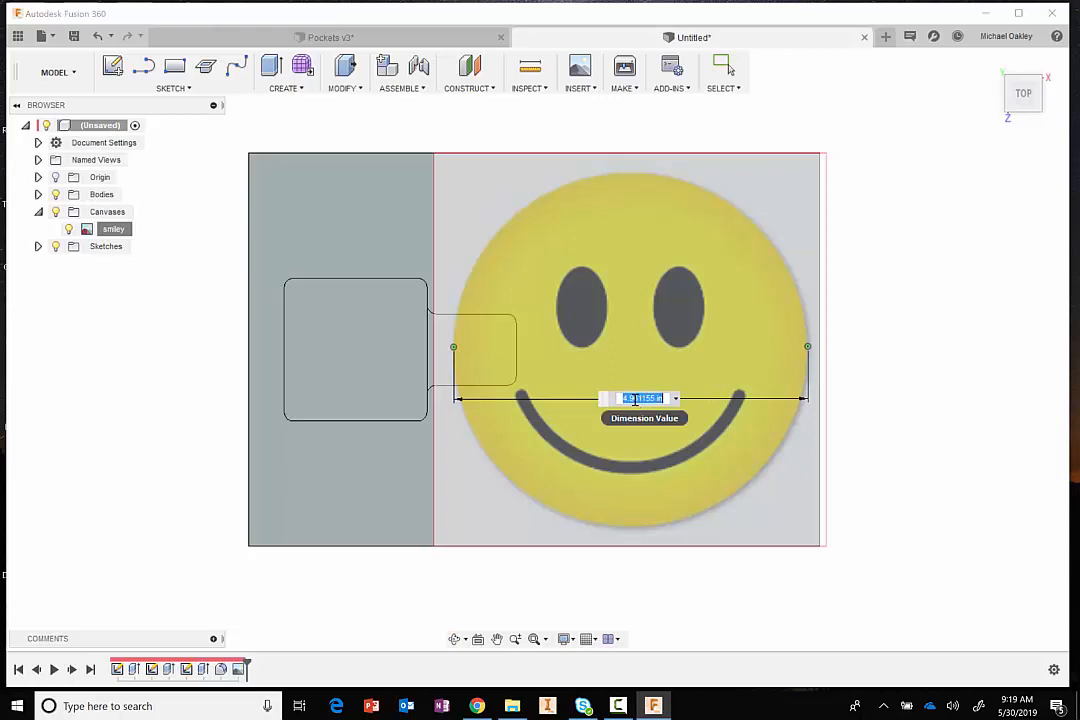
{"action": "type", "text": "2"}
{"action": "key", "text": "Return"}
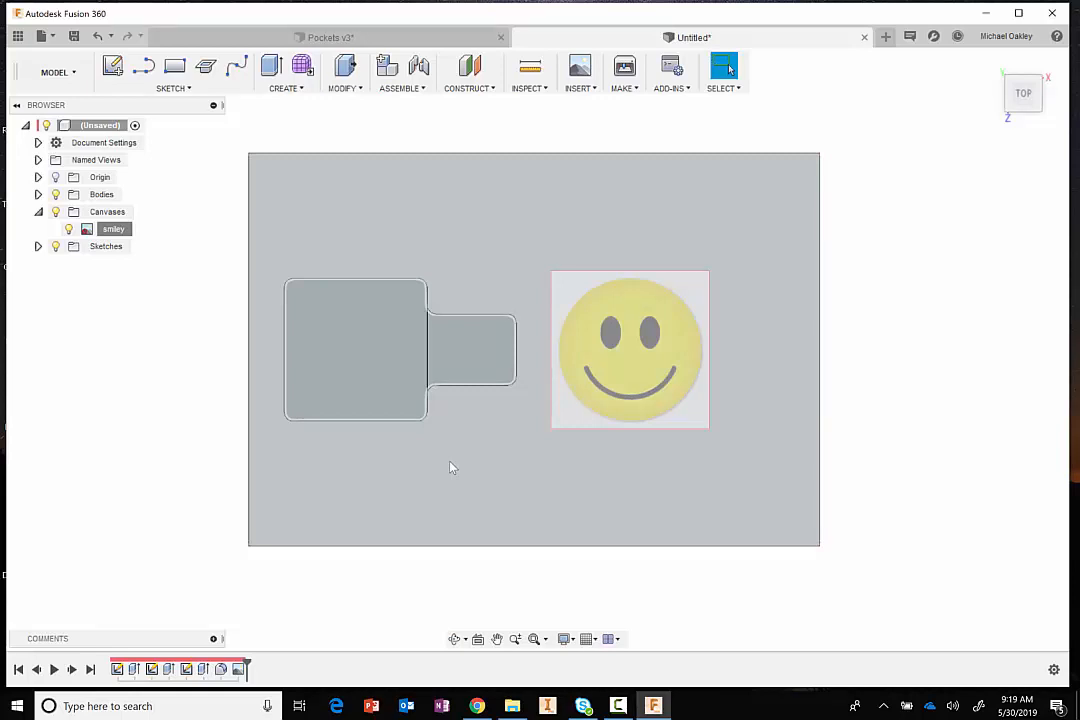
- Try tracing the smiley's outline with a 2 in center diameter circle in a new sketch on the plate's upper face
{"action": "left_click", "coordinate": [112, 66]}
{"action": "left_click", "coordinate": [747, 328]}
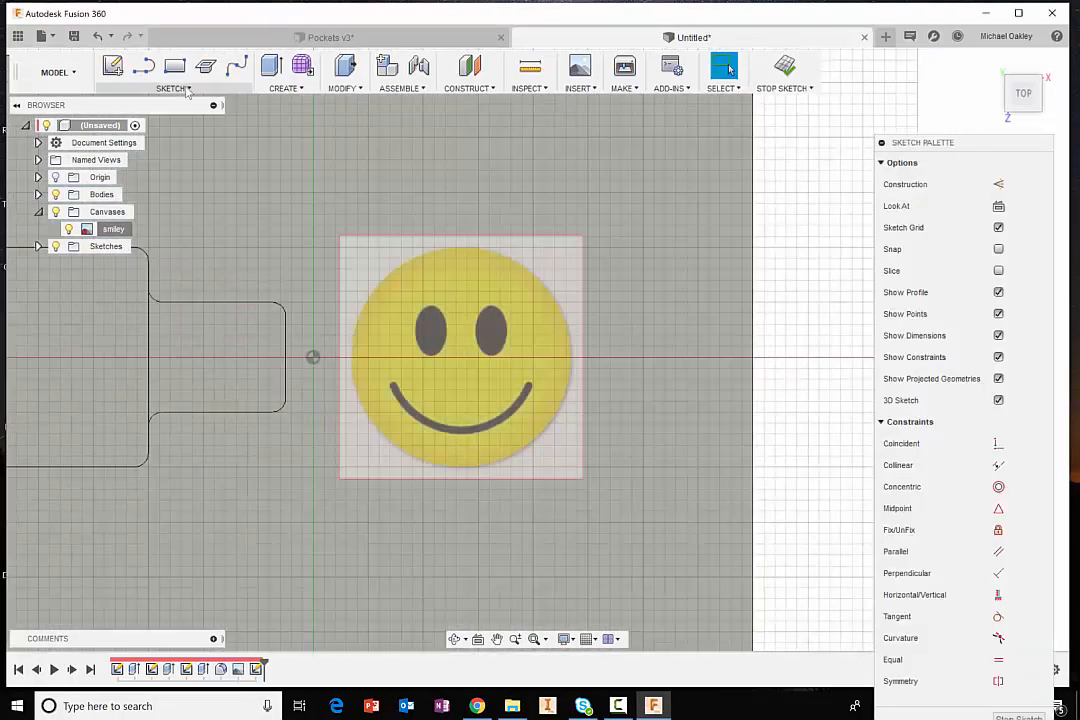
{"action": "left_click", "coordinate": [173, 88]}
{"action": "mouse_move", "coordinate": [150, 155]}
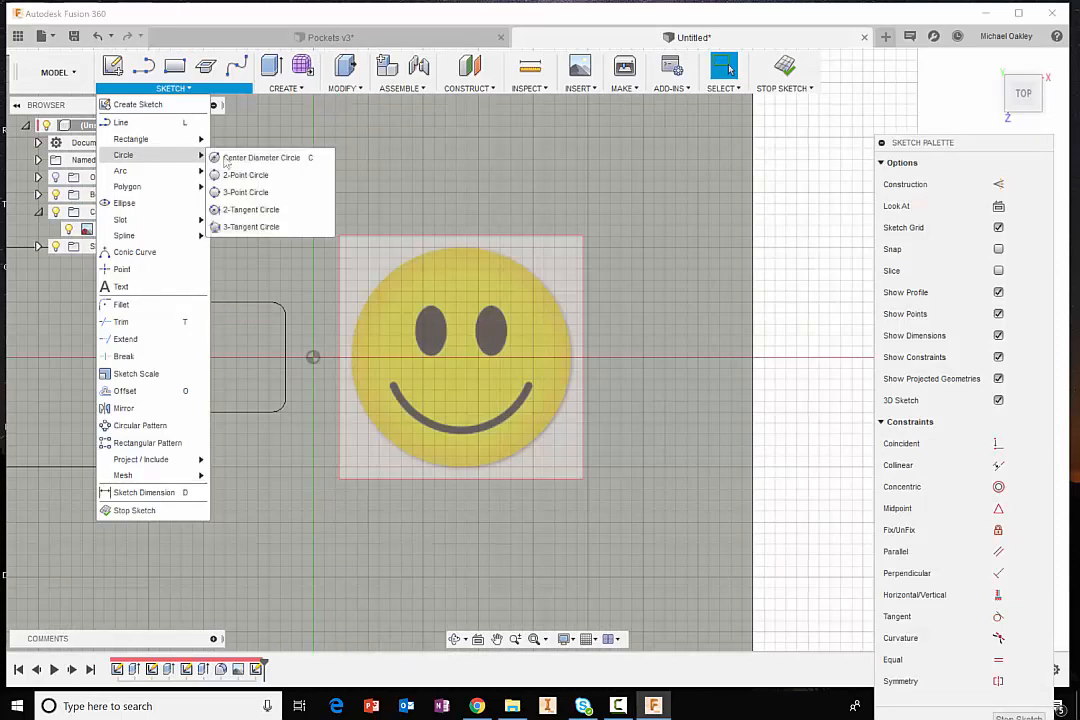
{"action": "left_click", "coordinate": [215, 155]}
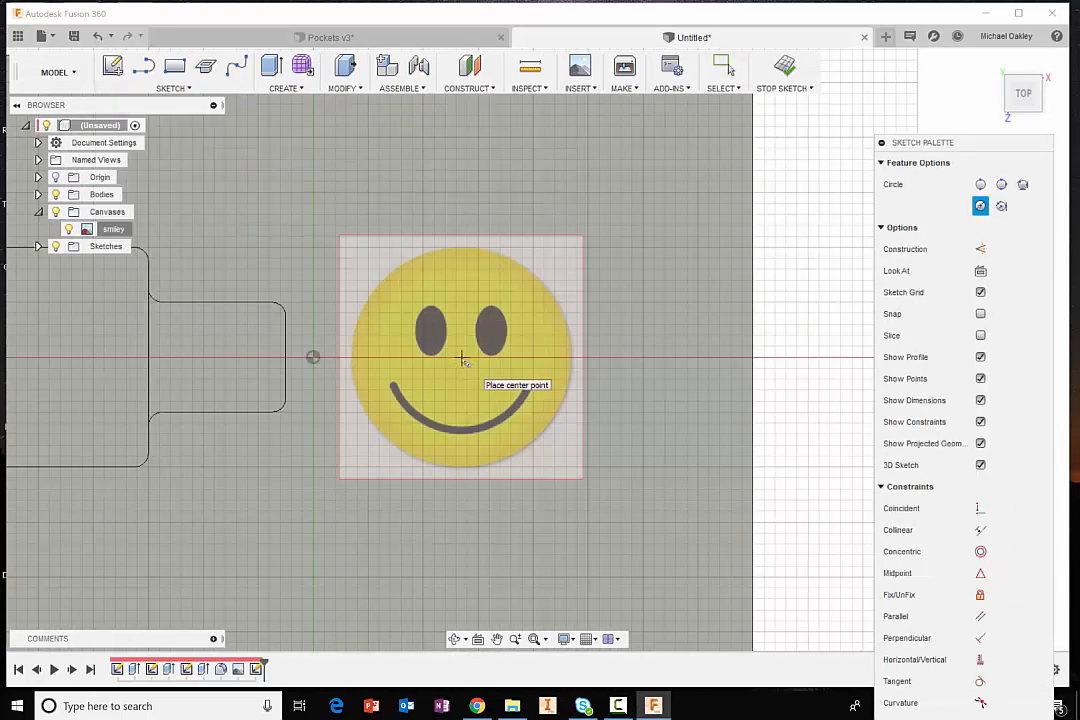
{"action": "left_click", "coordinate": [462, 358]}
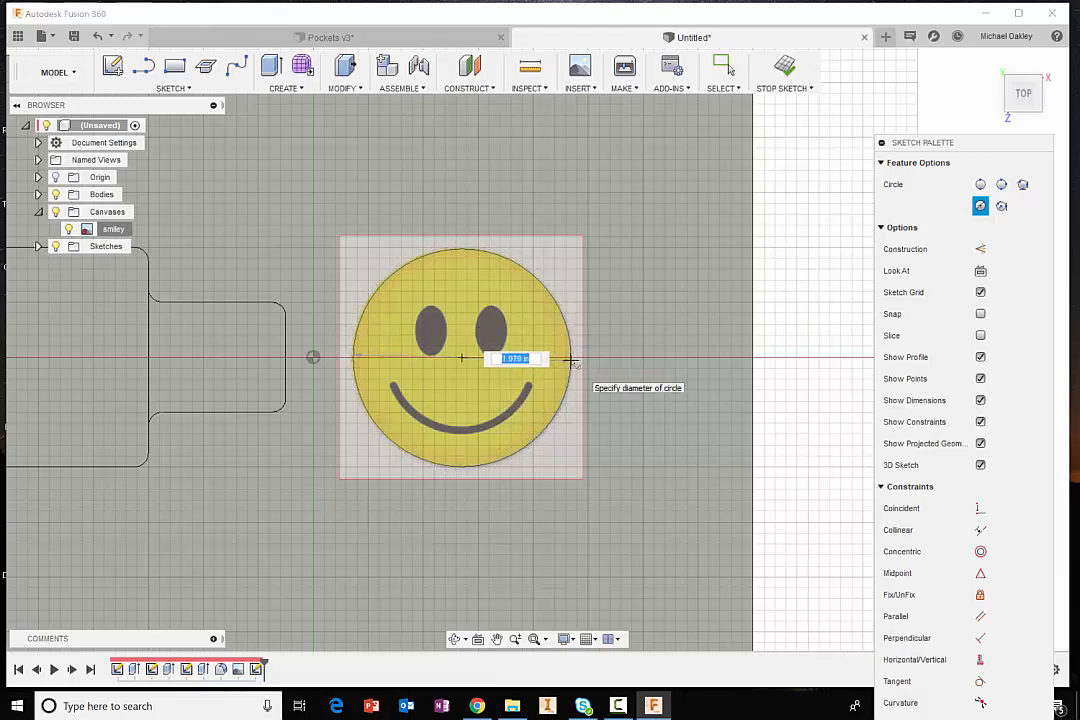
{"action": "type", "text": "2"}
{"action": "key", "text": "Tab"}
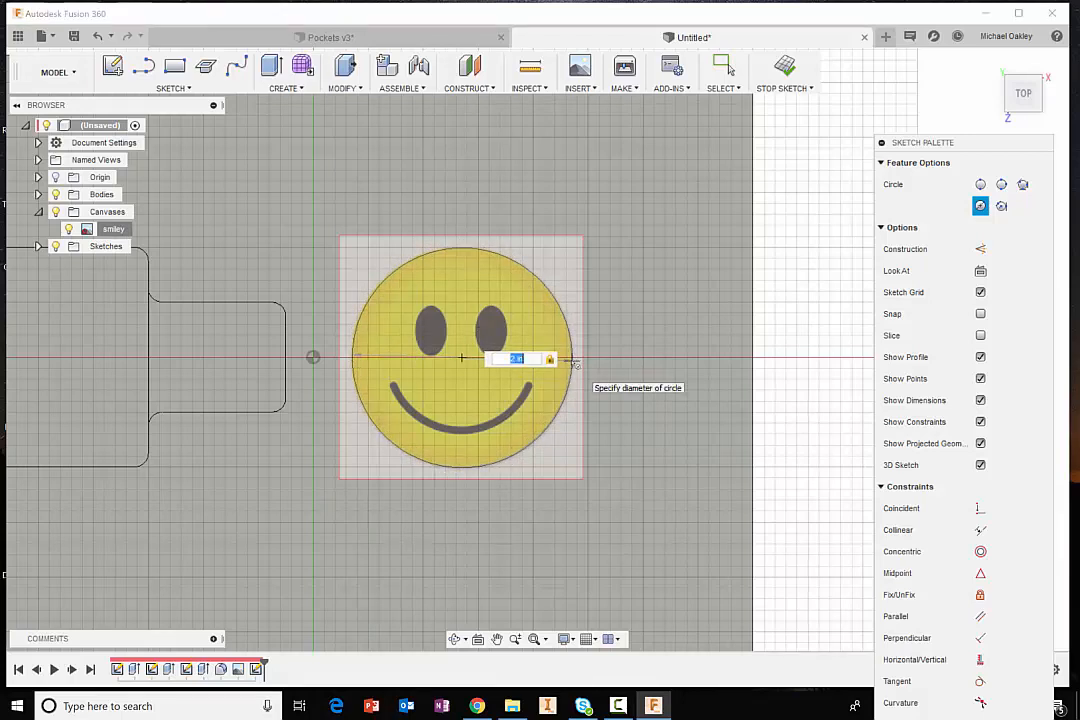
{"action": "key", "text": "Return"}
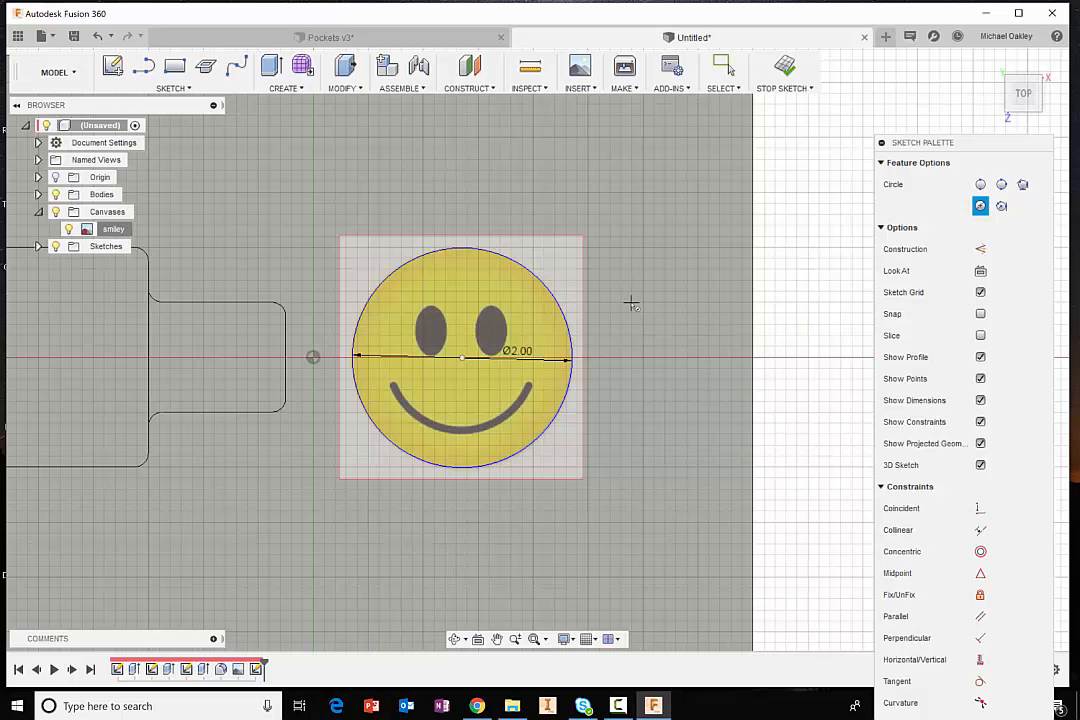
{"action": "key", "text": "Escape"}
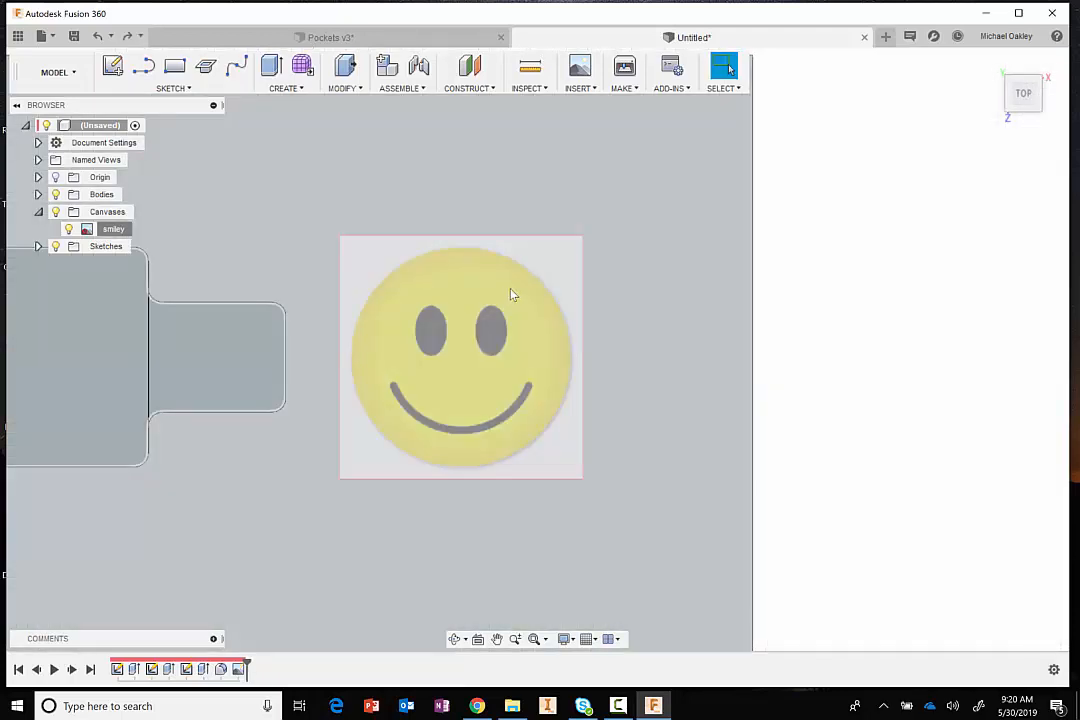
- Edit the smiley canvas: enlarge it uniformly until the face is about 3.15 in across, and move it clear of the pocket, finishing with Y distance 0.079 in
{"action": "middle_click_drag", "start_coordinate": [510, 289], "coordinate": [618, 277]}
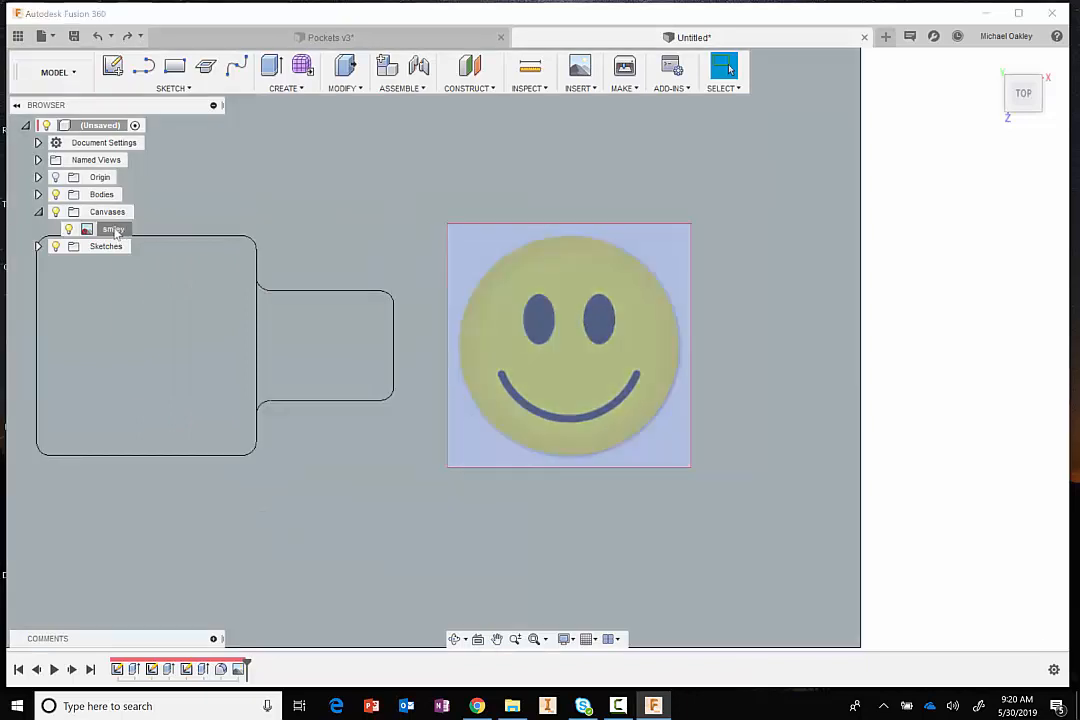
{"action": "right_click", "coordinate": [114, 229]}
{"action": "left_click", "coordinate": [152, 259]}
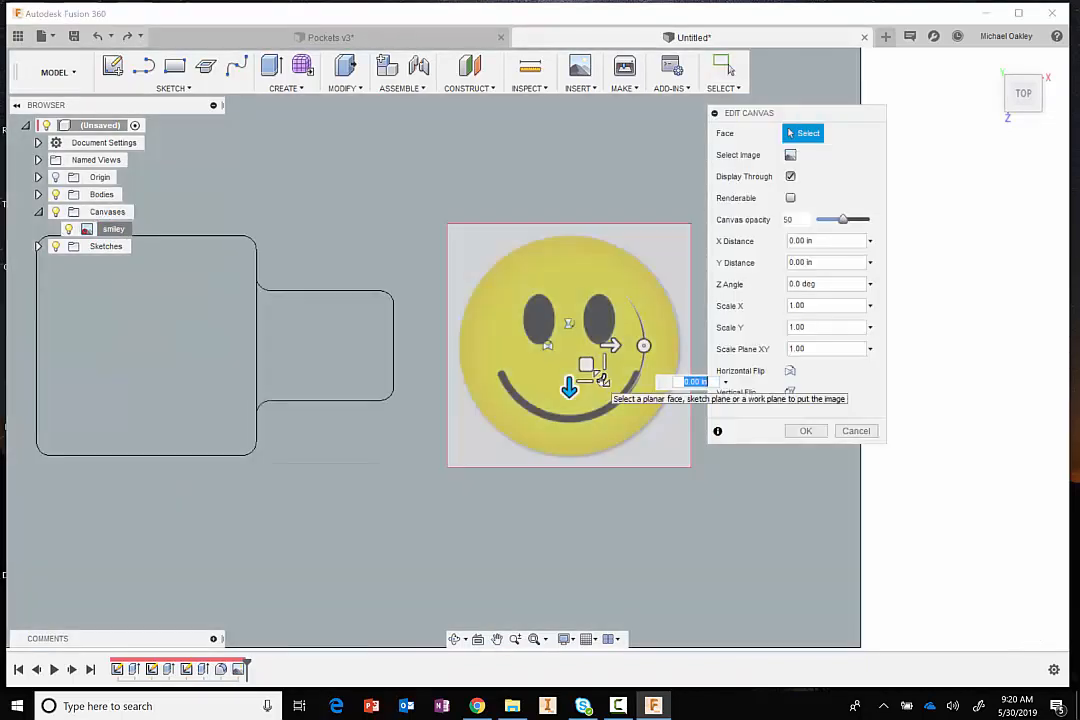
{"action": "left_click_drag", "start_coordinate": [598, 378], "coordinate": [634, 408]}
{"action": "left_click_drag", "start_coordinate": [612, 346], "coordinate": [656, 376]}
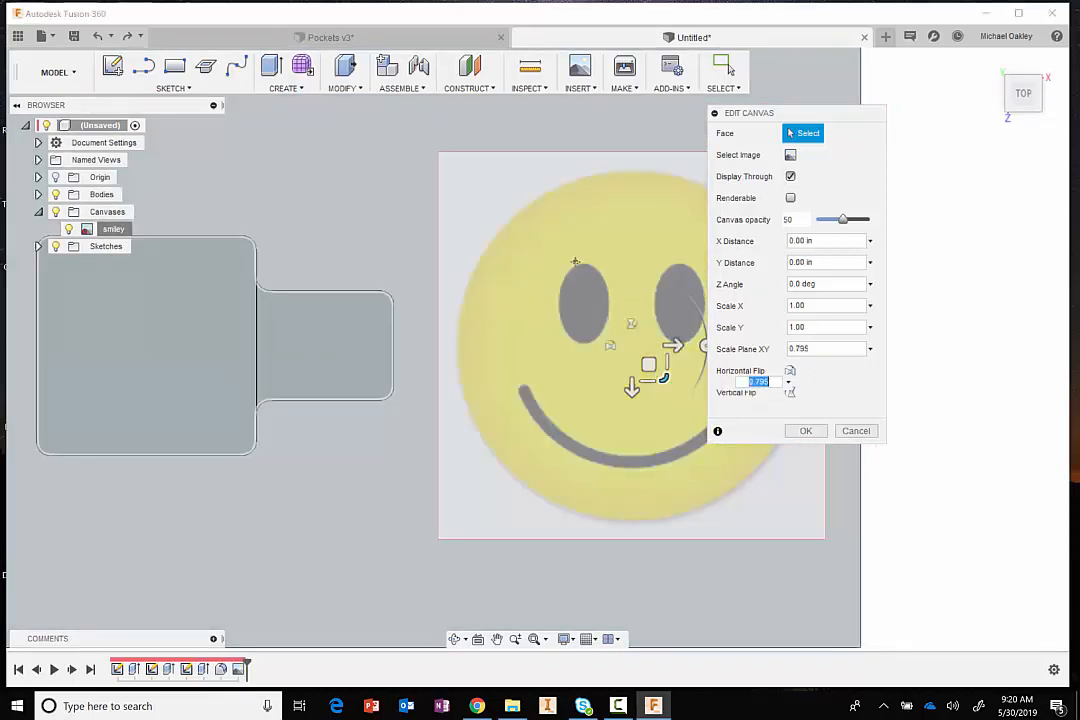
{"action": "middle_click_drag", "start_coordinate": [575, 262], "coordinate": [435, 262]}
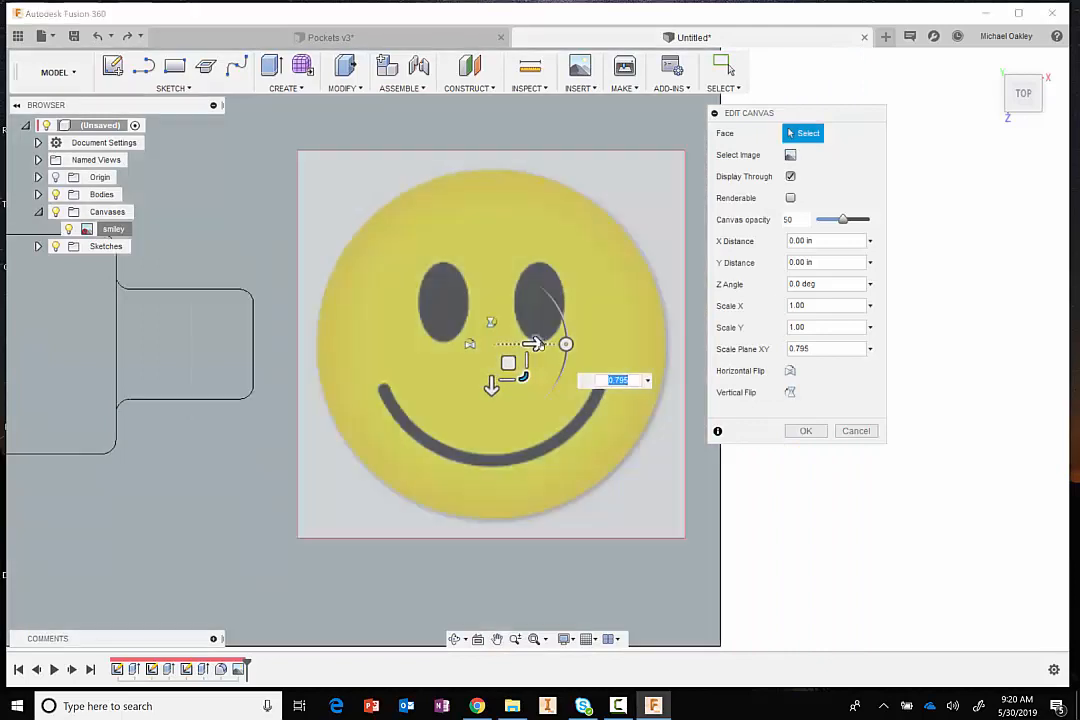
{"action": "left_click_drag", "start_coordinate": [535, 343], "coordinate": [541, 343]}
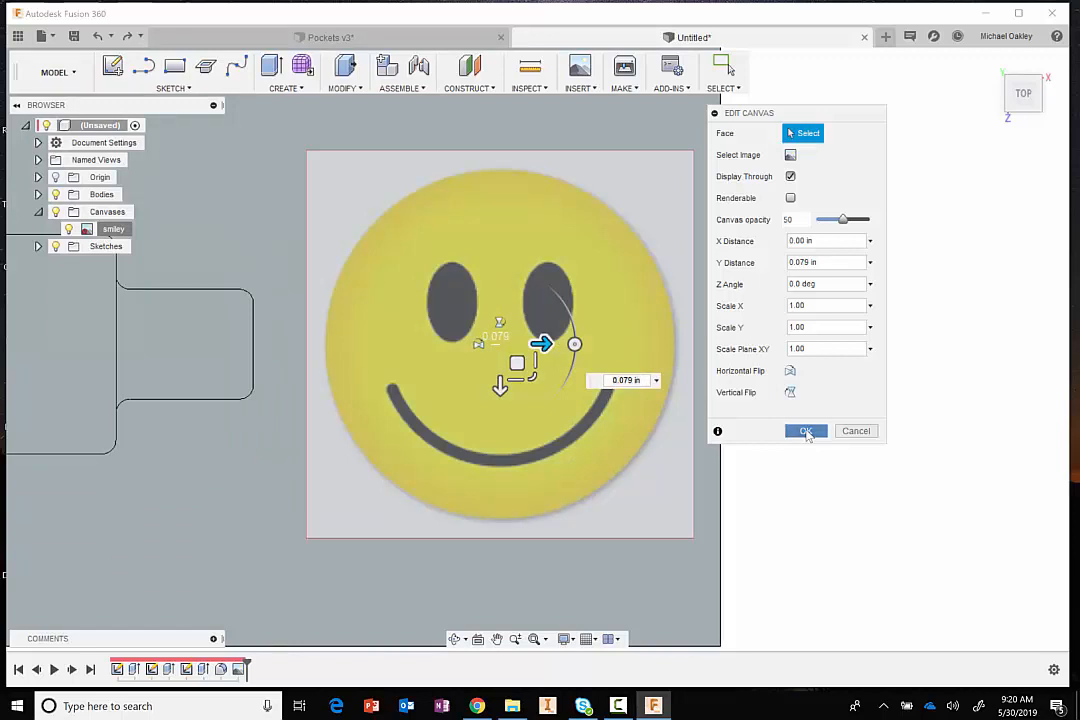
{"action": "left_click", "coordinate": [806, 431]}
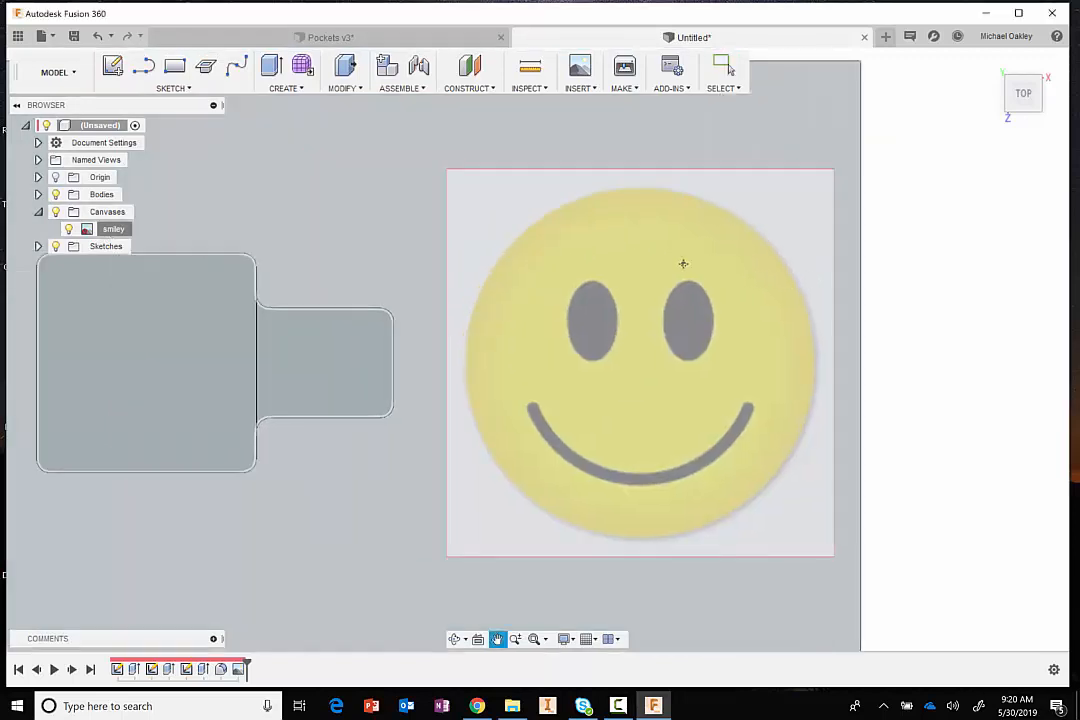
- In a new sketch on the plate's upper face, trace the smiley's outline with a center diameter circle about 3.15 in across
{"action": "middle_click_drag", "start_coordinate": [559, 316], "coordinate": [542, 260], "text": "shift"}
{"action": "scroll", "coordinate": [641, 462], "scroll_direction": "down", "scroll_amount": 3}
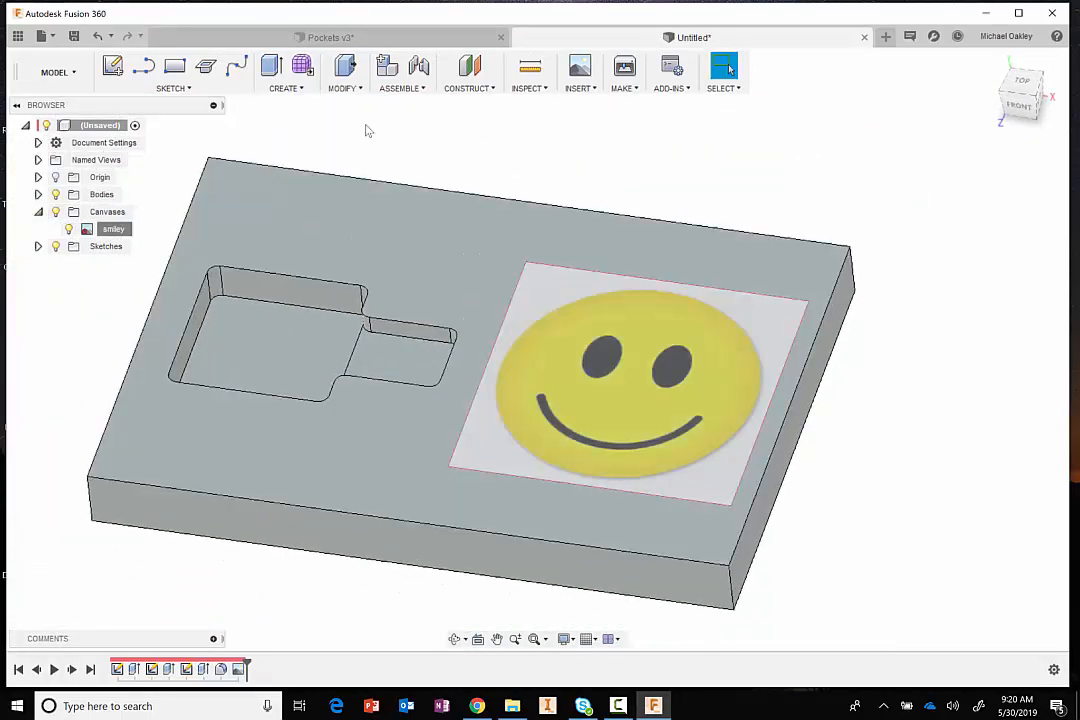
{"action": "left_click", "coordinate": [113, 66]}
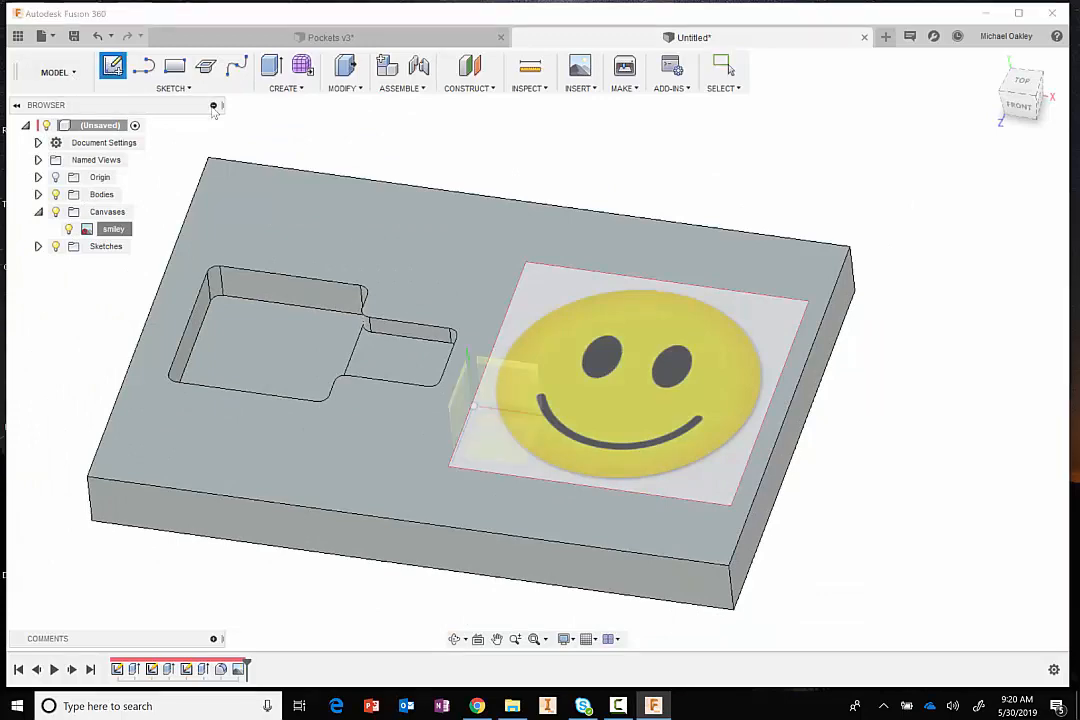
{"action": "left_click", "coordinate": [588, 349]}
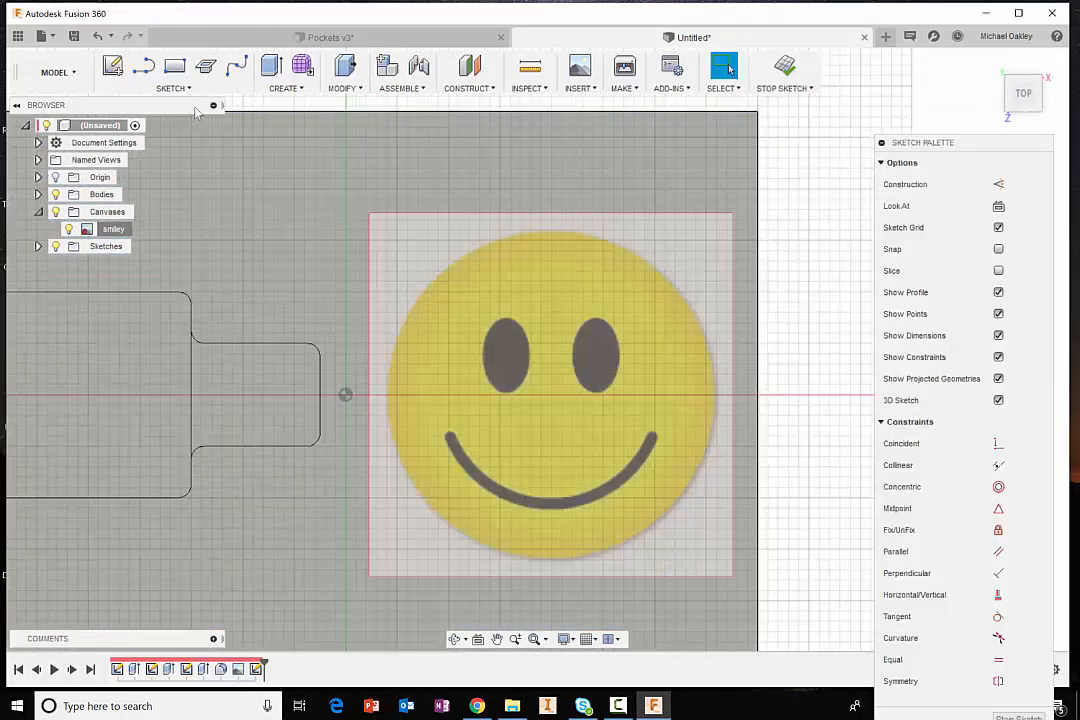
{"action": "left_click", "coordinate": [174, 88]}
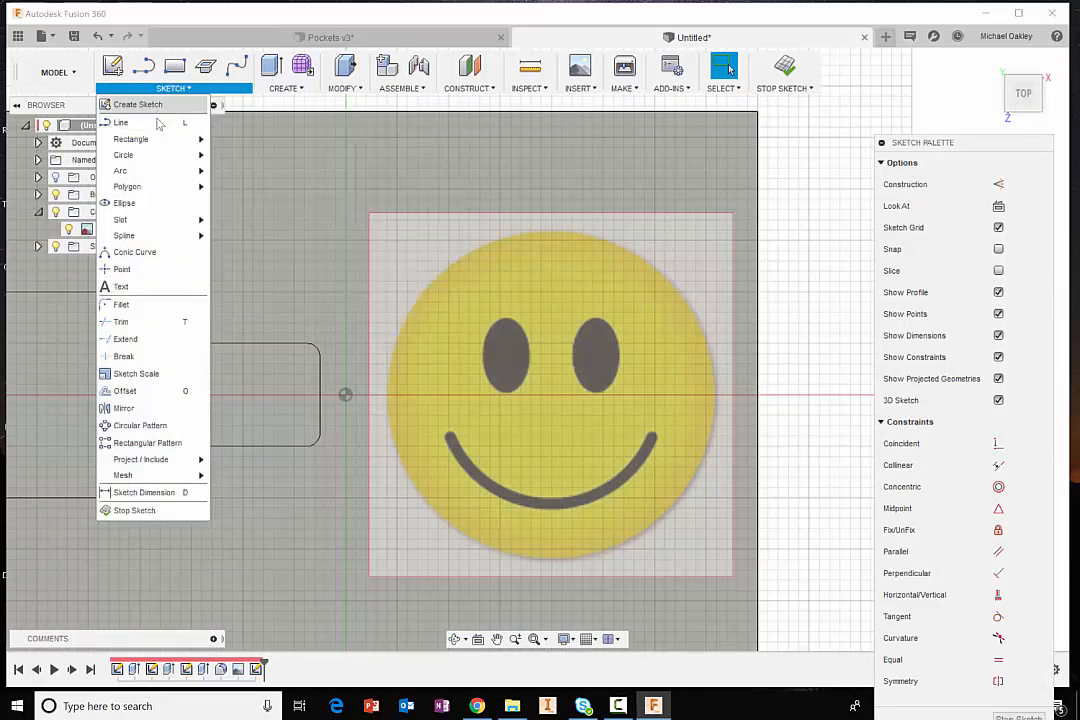
{"action": "mouse_move", "coordinate": [162, 155]}
{"action": "left_click", "coordinate": [265, 157]}
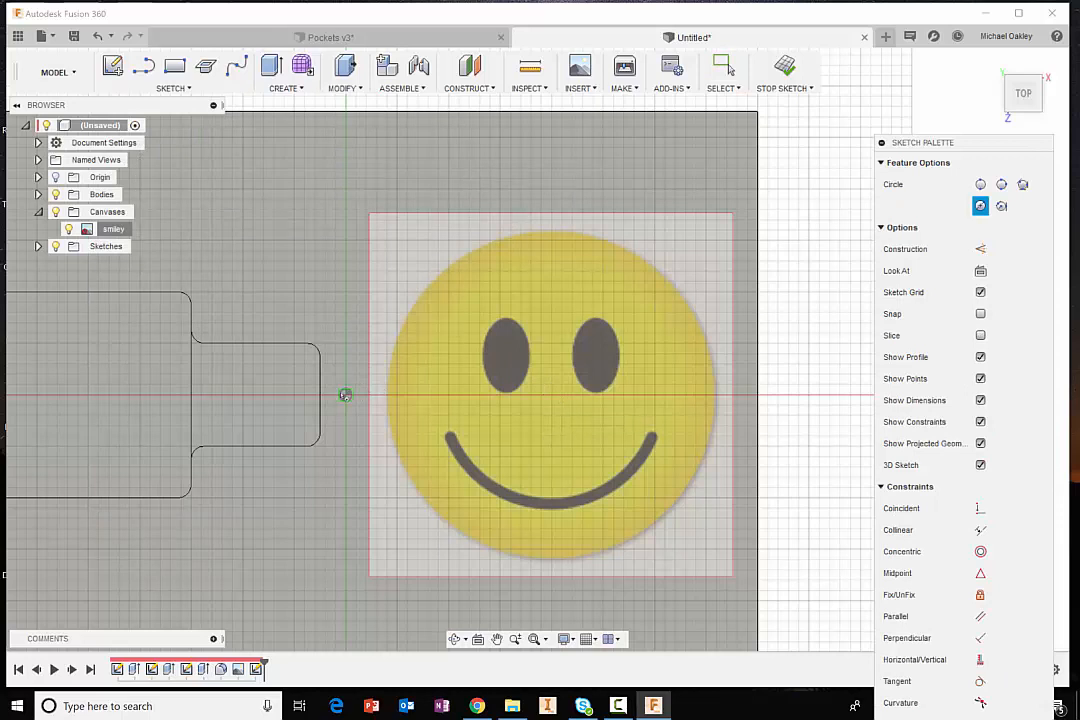
{"action": "left_click", "coordinate": [551, 395]}
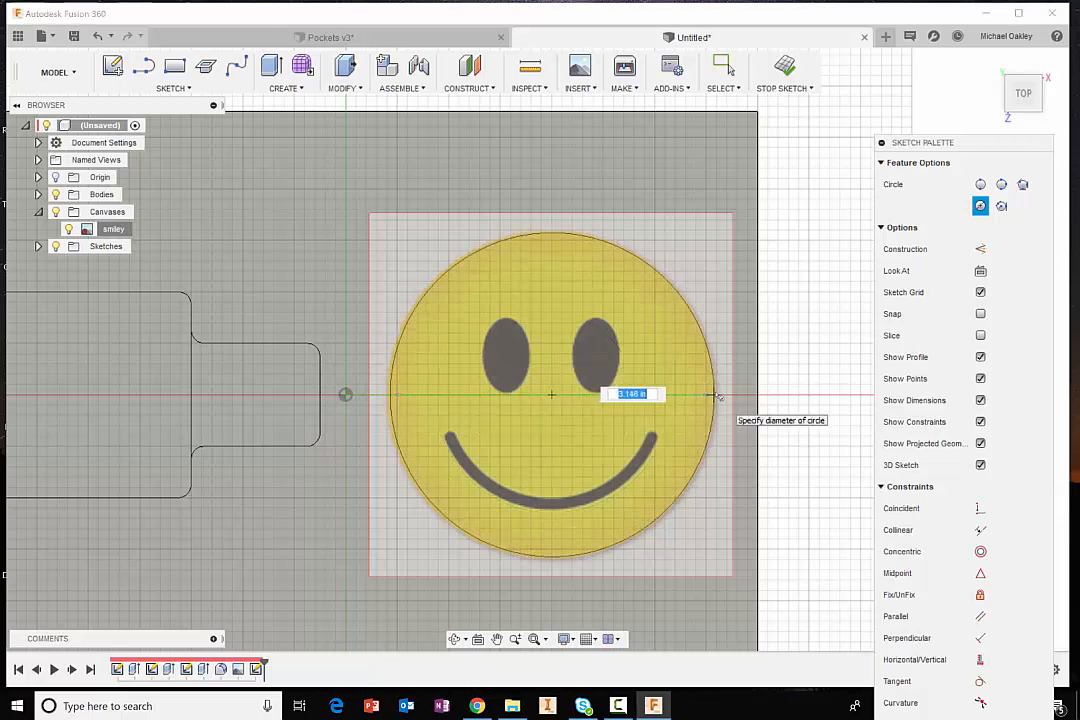
{"action": "left_click", "coordinate": [717, 396]}
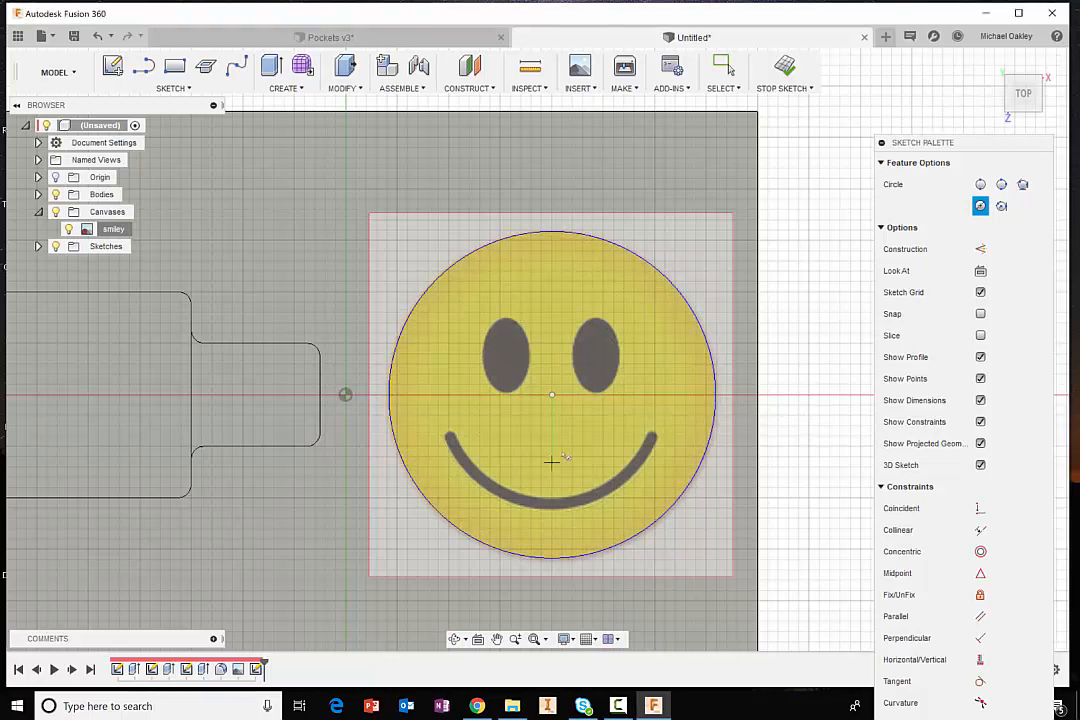
- Trace the smile with a center point arc slot centred on the face circle, running between the mouth's two ends and slightly wider than the mouth line
{"action": "left_click", "coordinate": [186, 89]}
{"action": "mouse_move", "coordinate": [180, 171]}
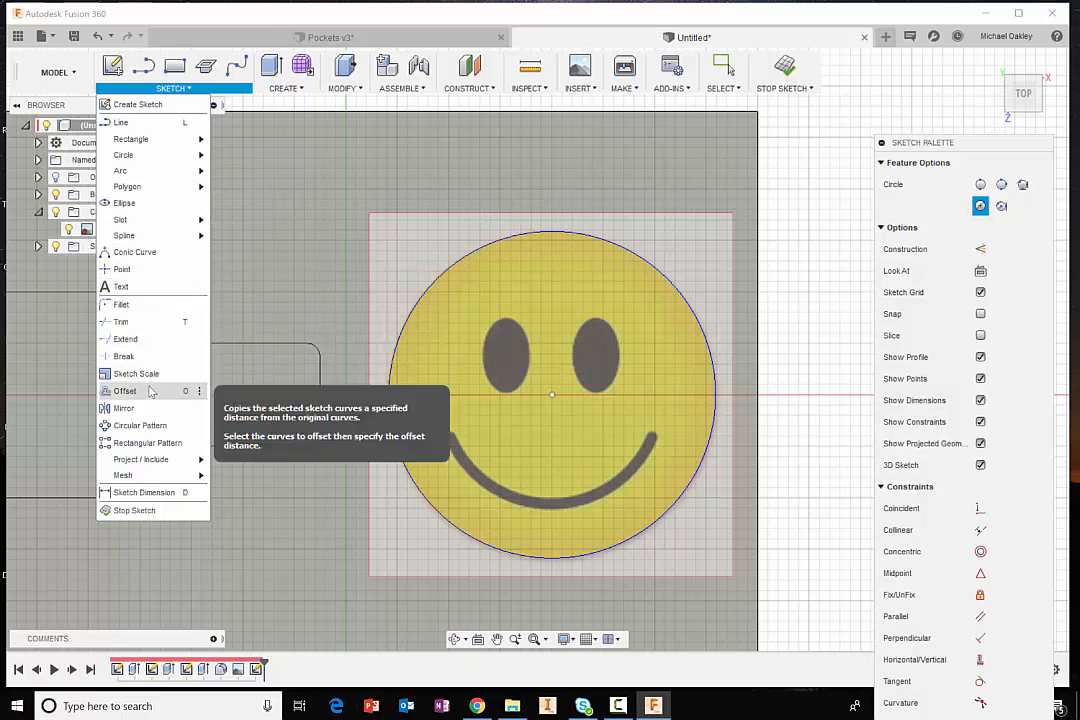
{"action": "mouse_move", "coordinate": [157, 230]}
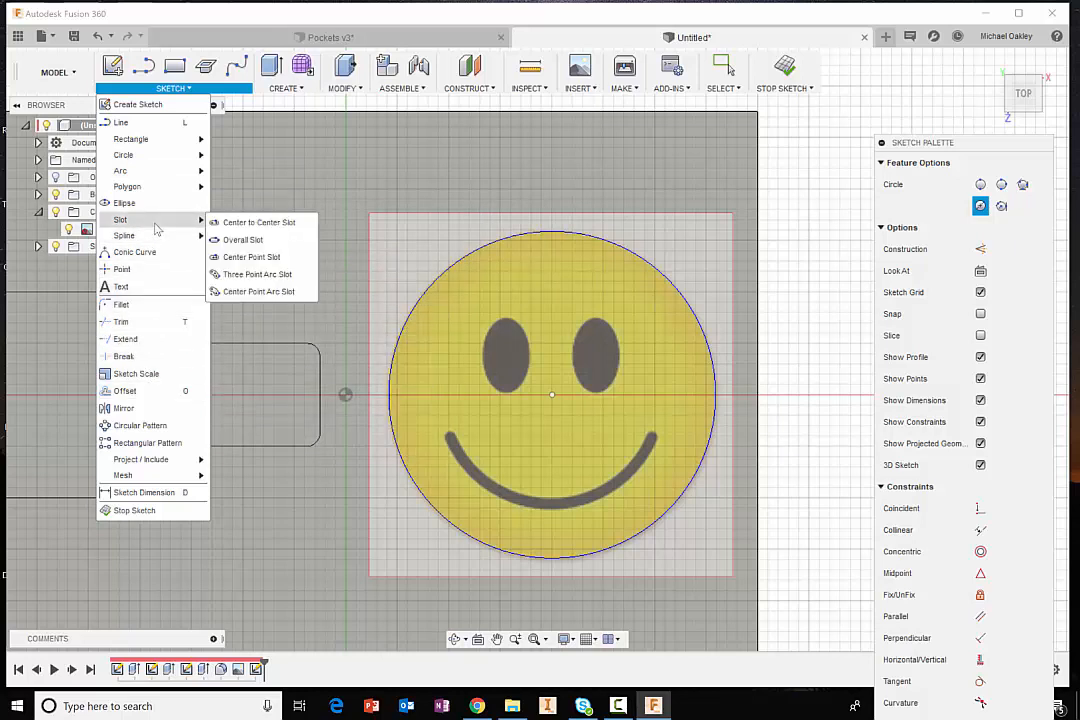
{"action": "left_click", "coordinate": [259, 291]}
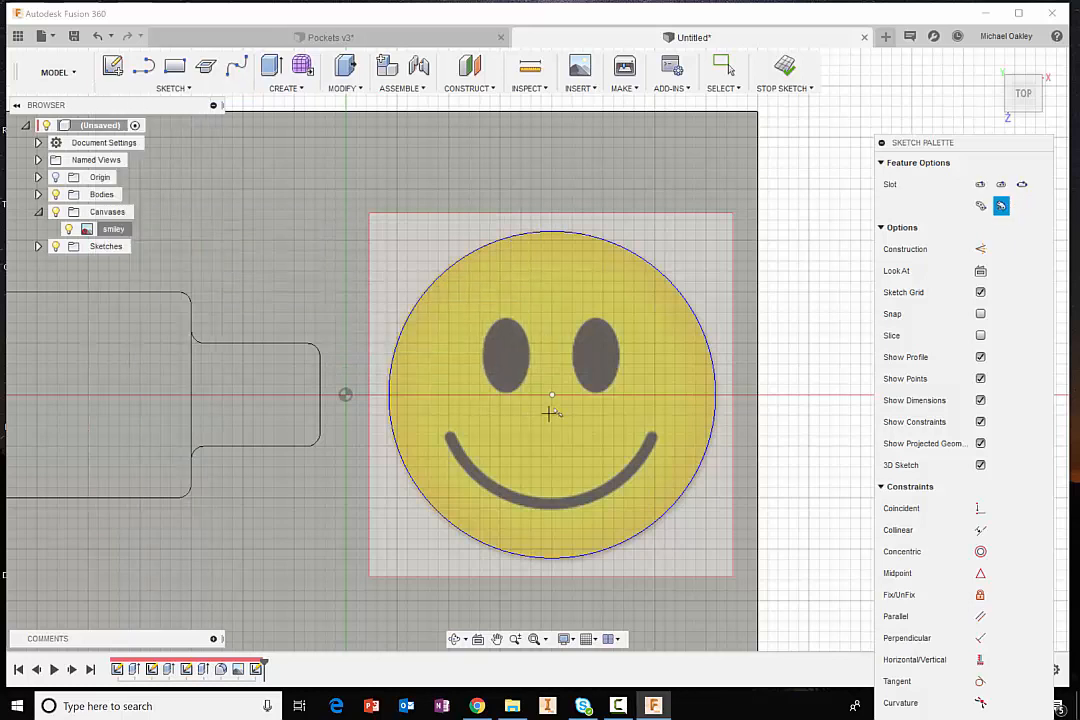
{"action": "left_click", "coordinate": [551, 395]}
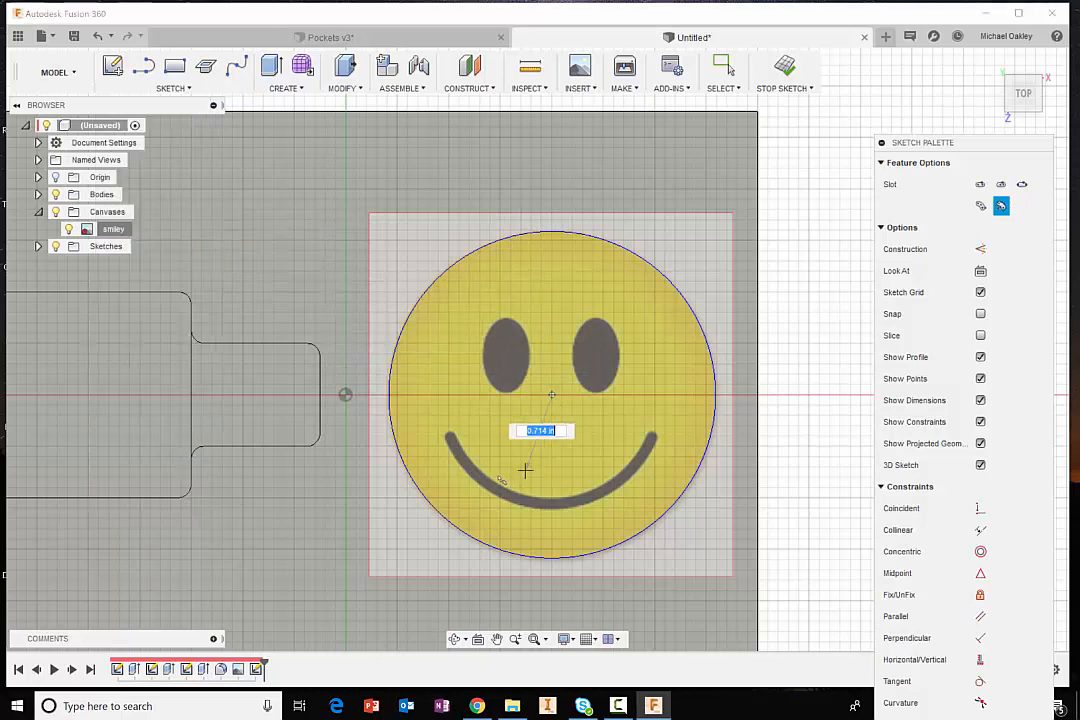
{"action": "left_click", "coordinate": [450, 437]}
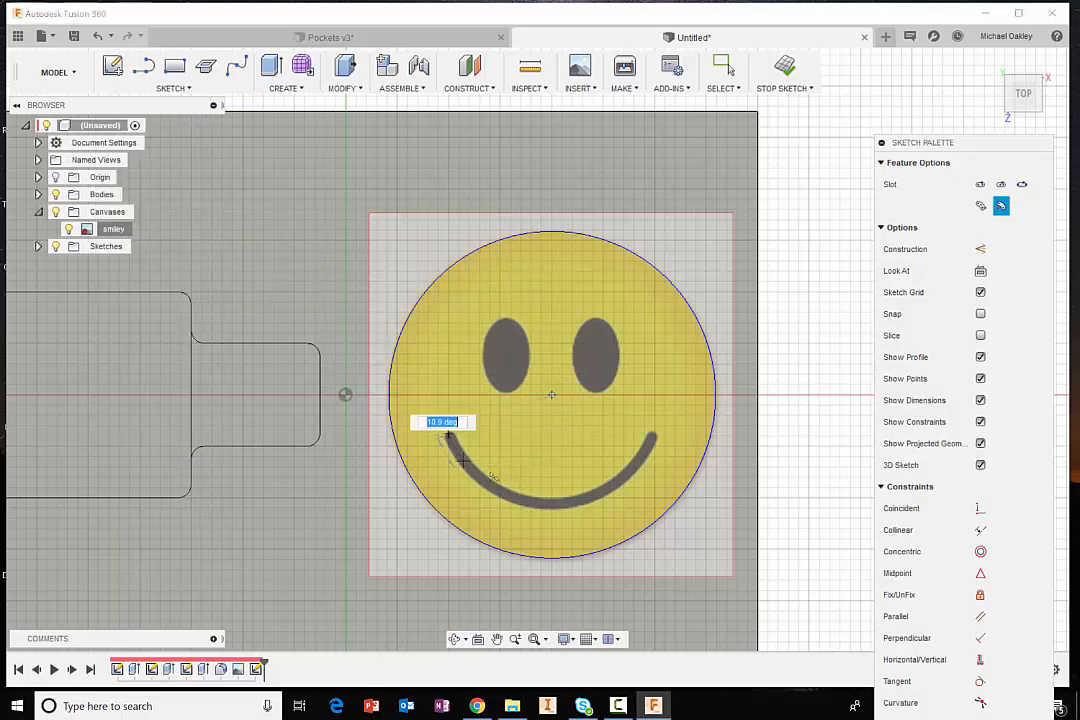
{"action": "left_click", "coordinate": [653, 433]}
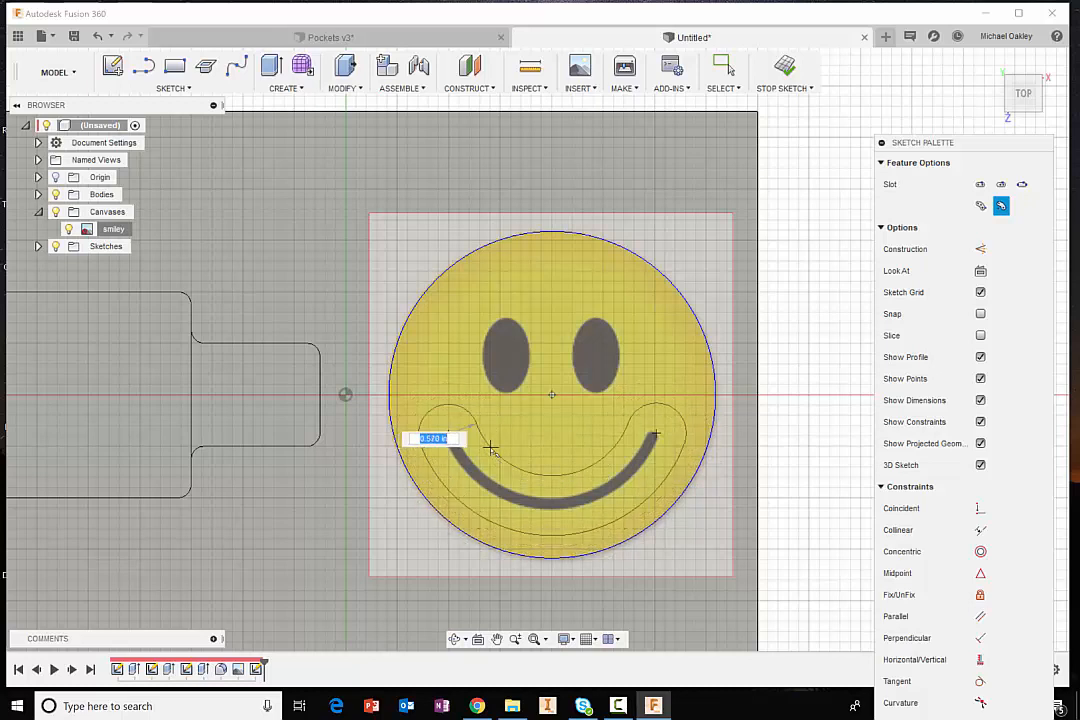
{"action": "key", "text": "BackSpace"}
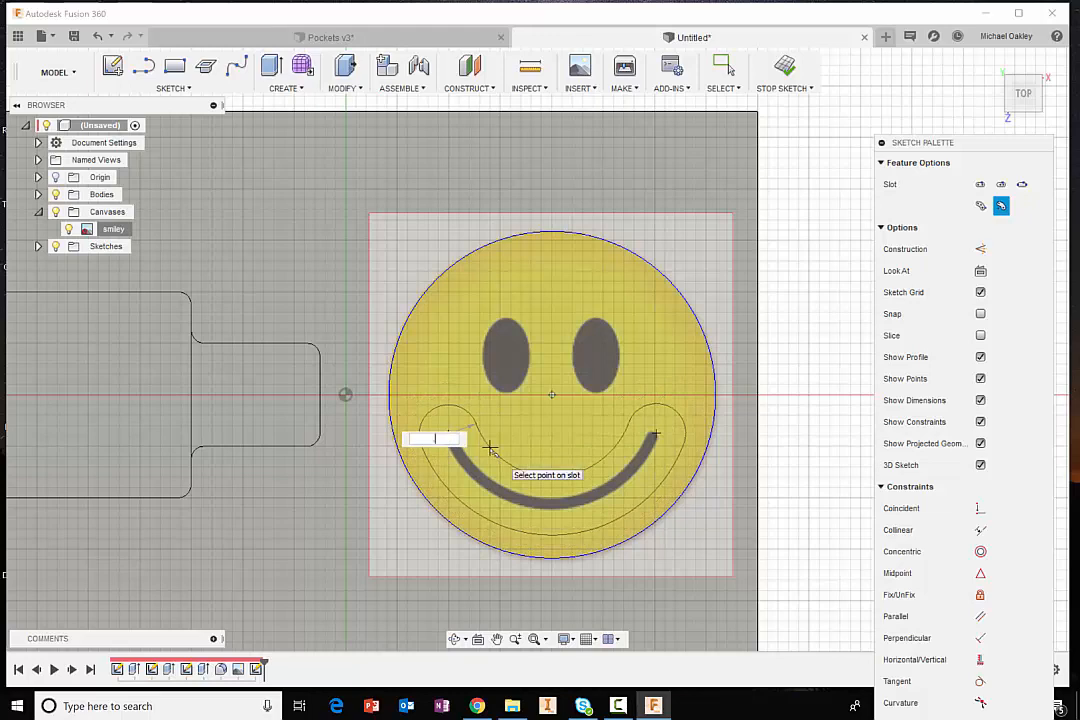
{"action": "key", "text": "Tab"}
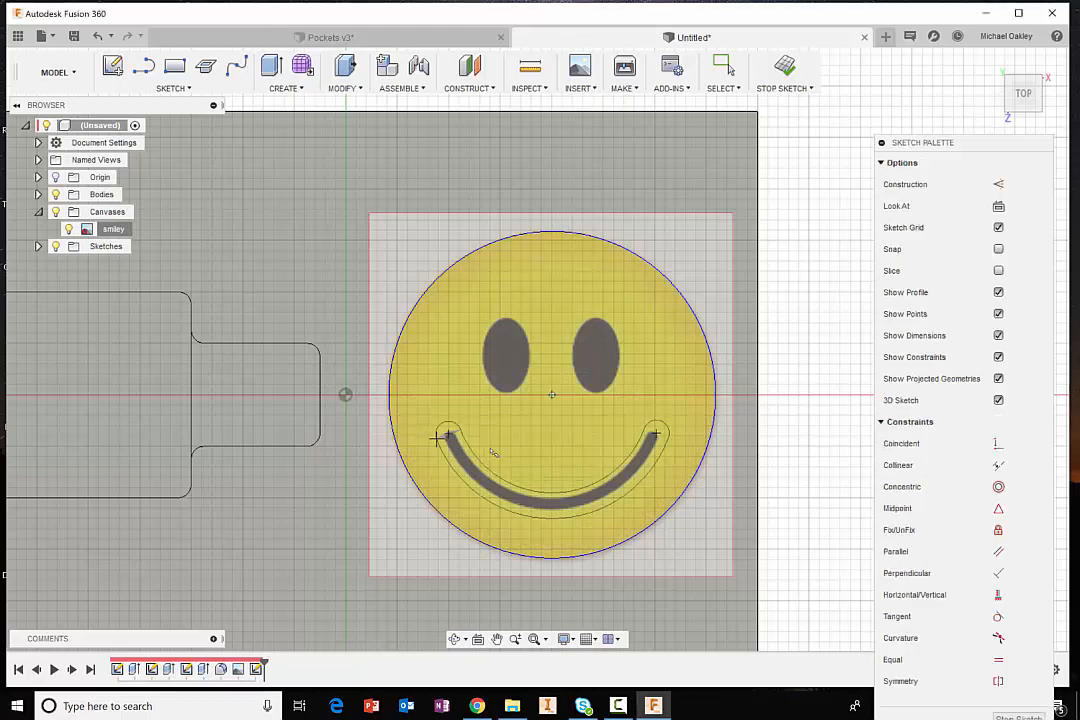
- Finish the smile slot slightly wider than the mouth line, and trace the left eye with an ellipse about 0.74 in tall
{"action": "left_click", "coordinate": [436, 436]}
{"action": "key", "text": "Escape"}
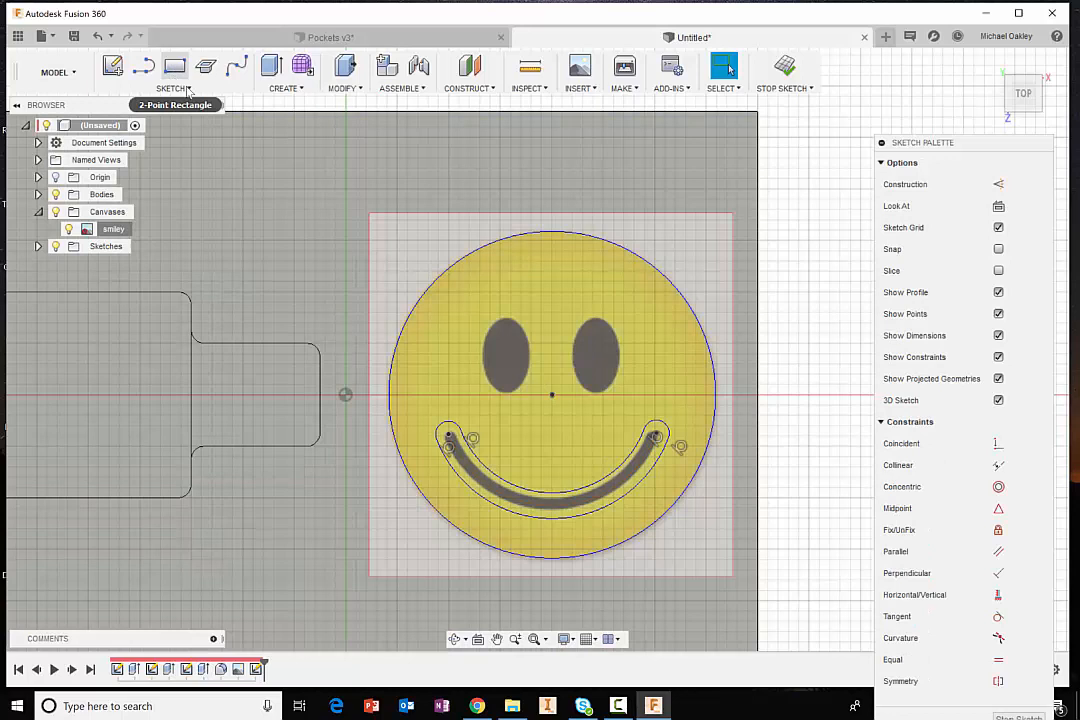
{"action": "left_click", "coordinate": [186, 89]}
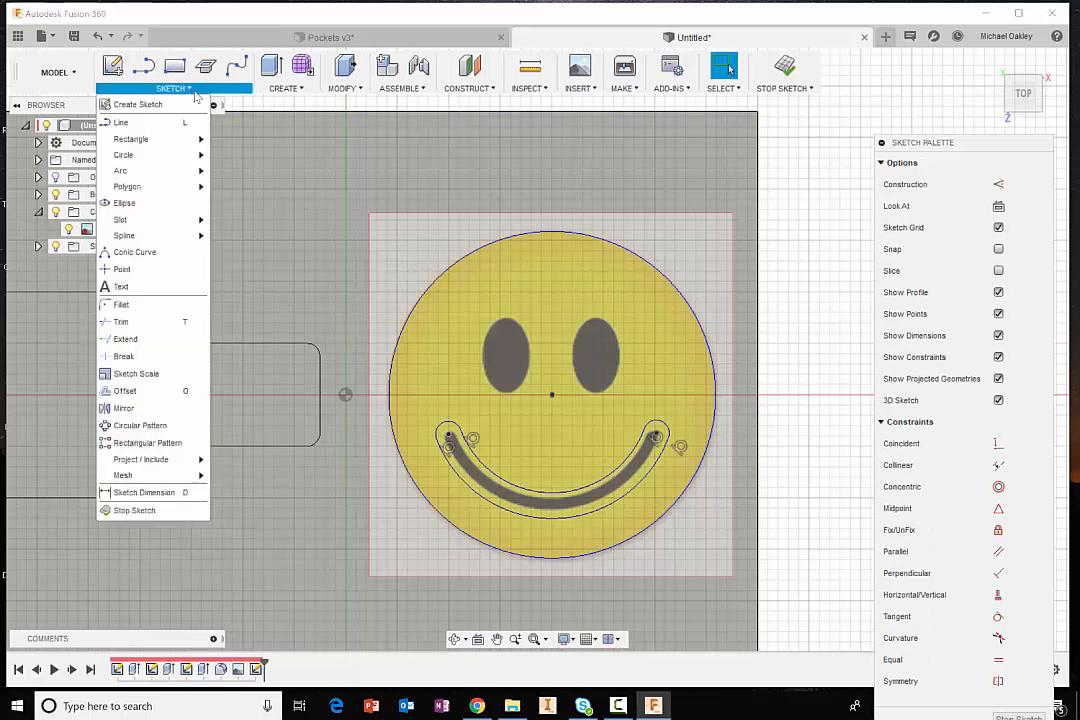
{"action": "left_click", "coordinate": [166, 205]}
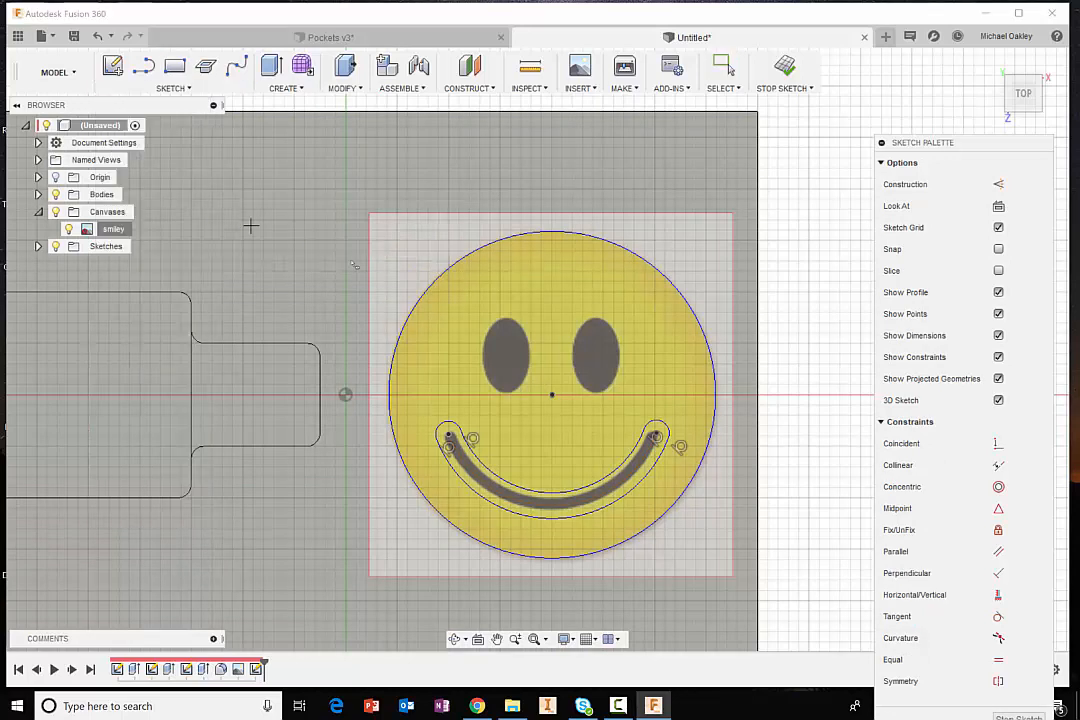
{"action": "left_click", "coordinate": [506, 355]}
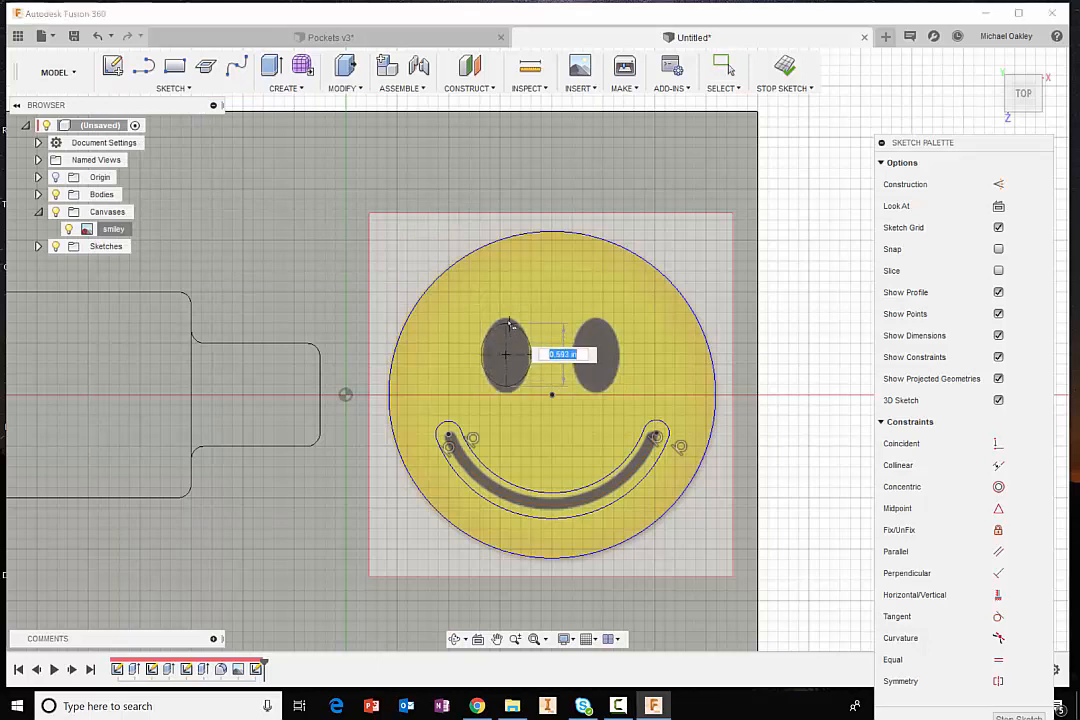
{"action": "left_click", "coordinate": [507, 320]}
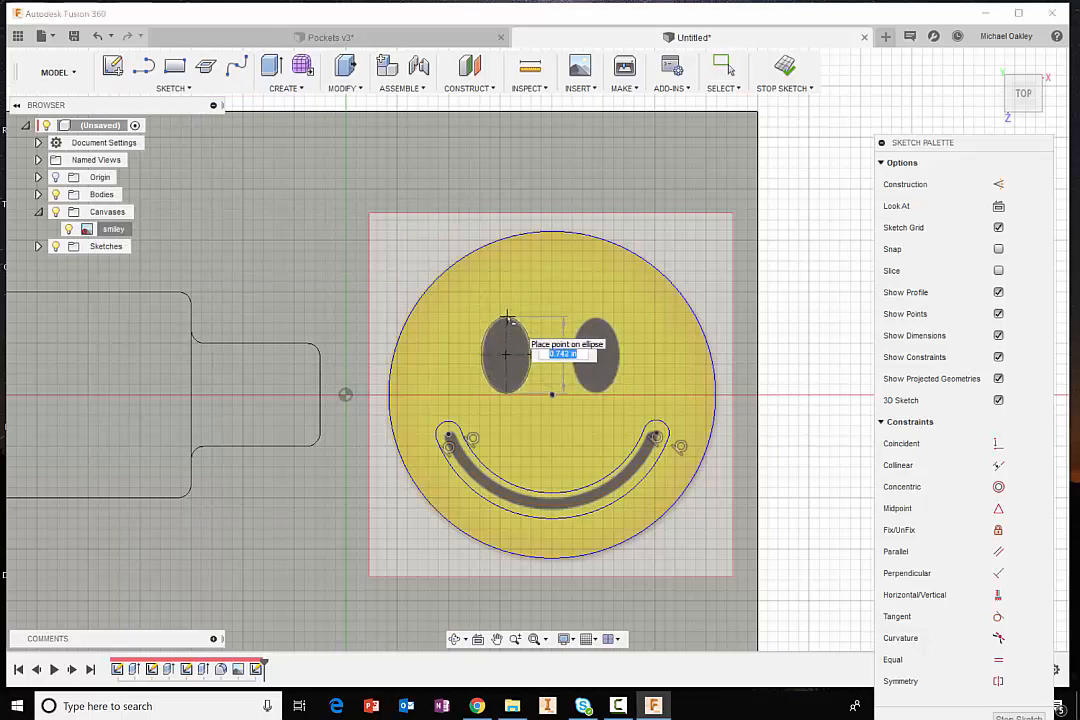
{"action": "left_click", "coordinate": [508, 320]}
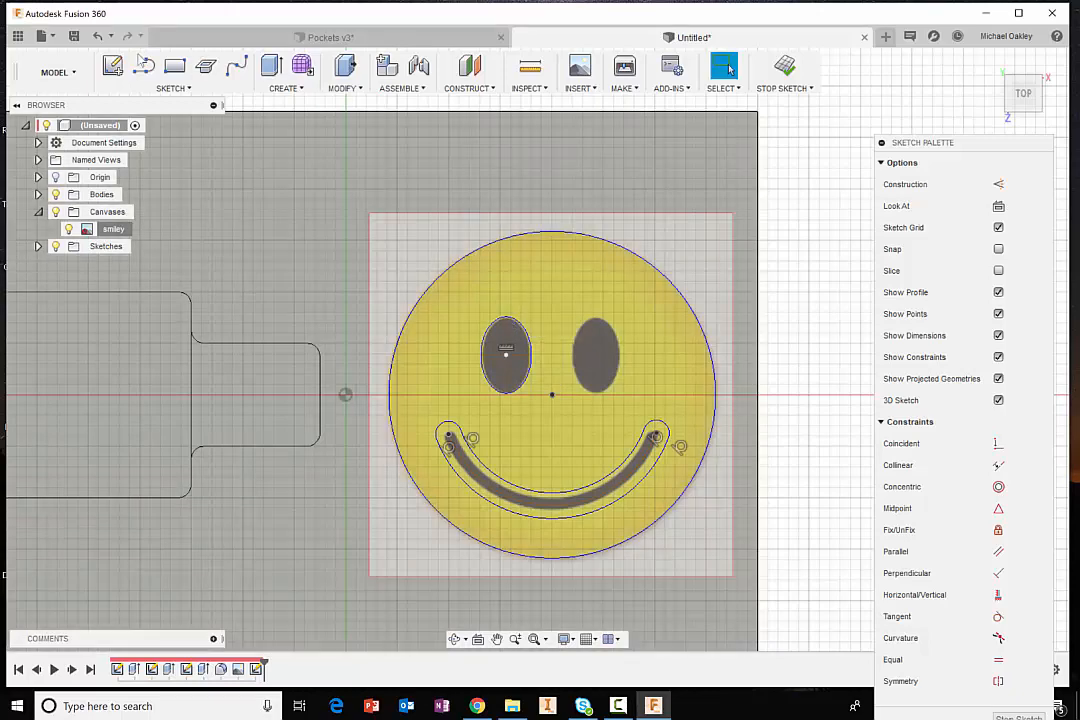
- Draw a vertical line from the face circle's centre up past the top of the face
{"action": "left_click", "coordinate": [143, 65]}
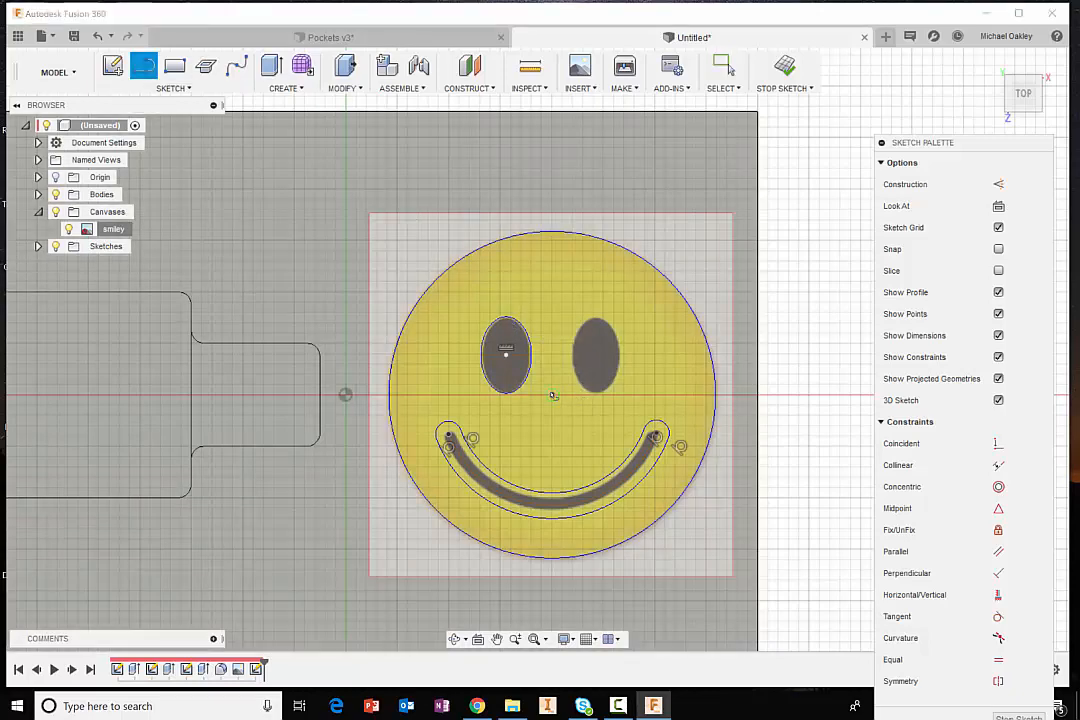
{"action": "left_click", "coordinate": [552, 394]}
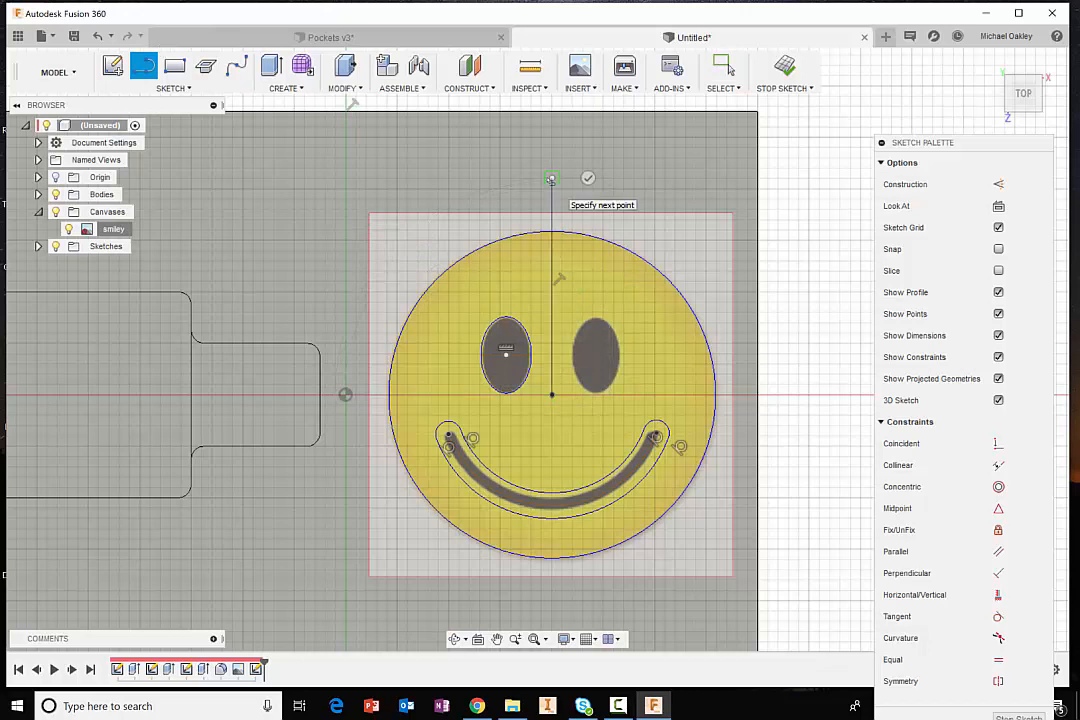
{"action": "double_click", "coordinate": [551, 179]}
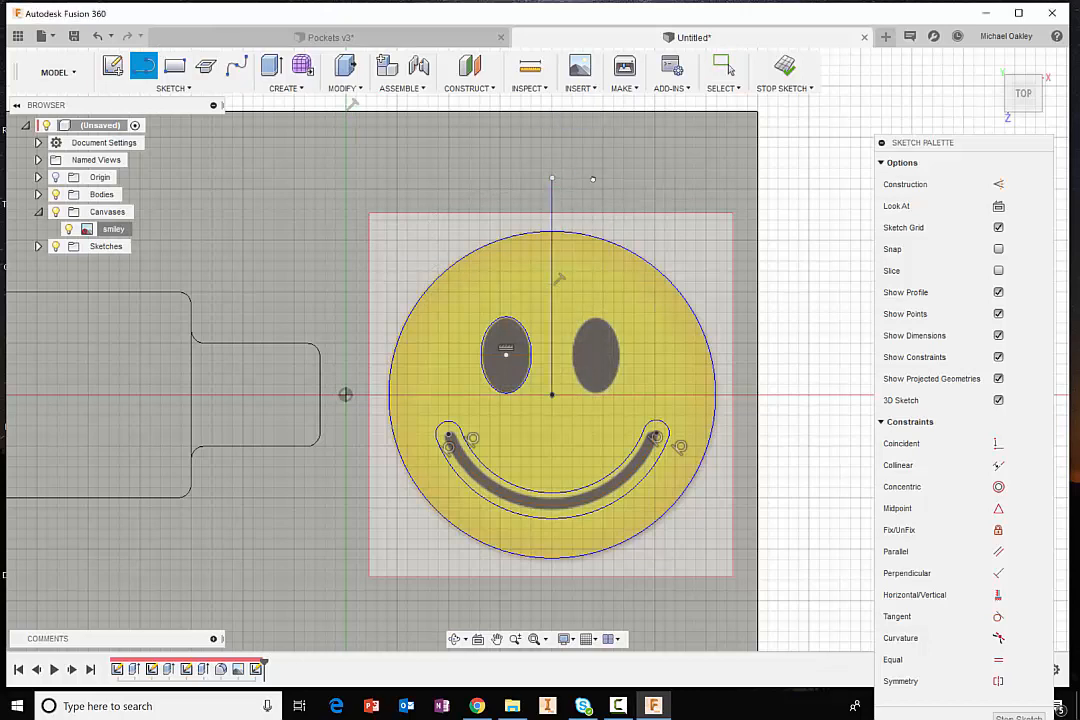
- Mirror the left eye ellipse across the vertical centre line to trace the right eye
{"action": "left_click", "coordinate": [172, 88]}
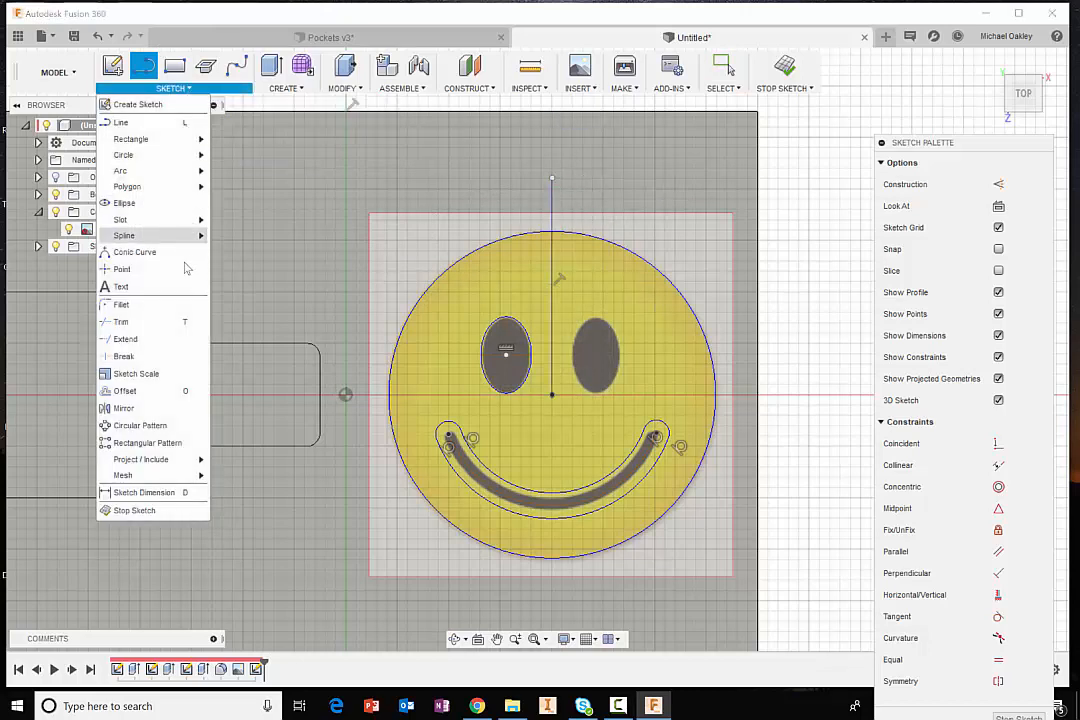
{"action": "left_click", "coordinate": [128, 408]}
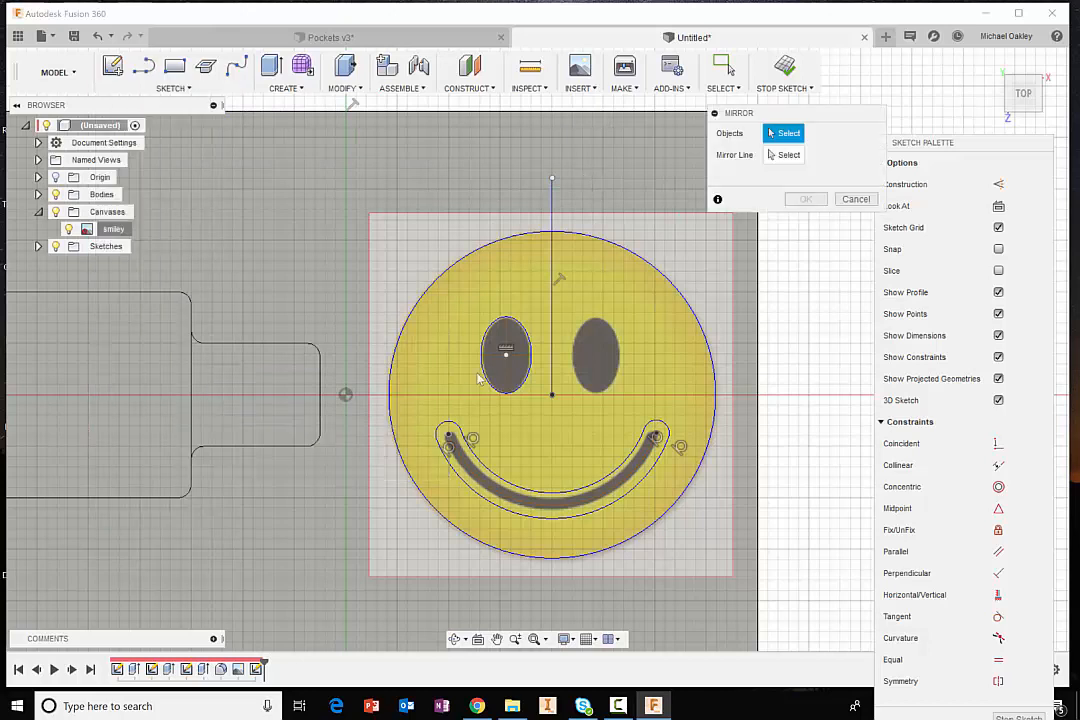
{"action": "left_click", "coordinate": [523, 334]}
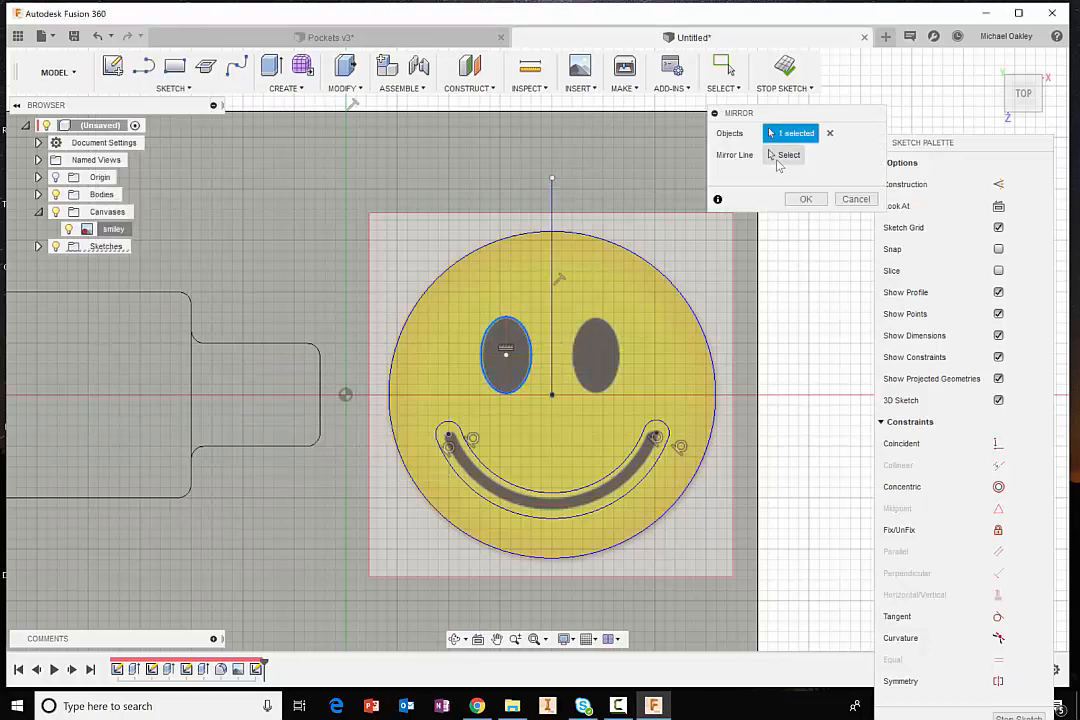
{"action": "left_click", "coordinate": [785, 155]}
{"action": "left_click", "coordinate": [552, 200]}
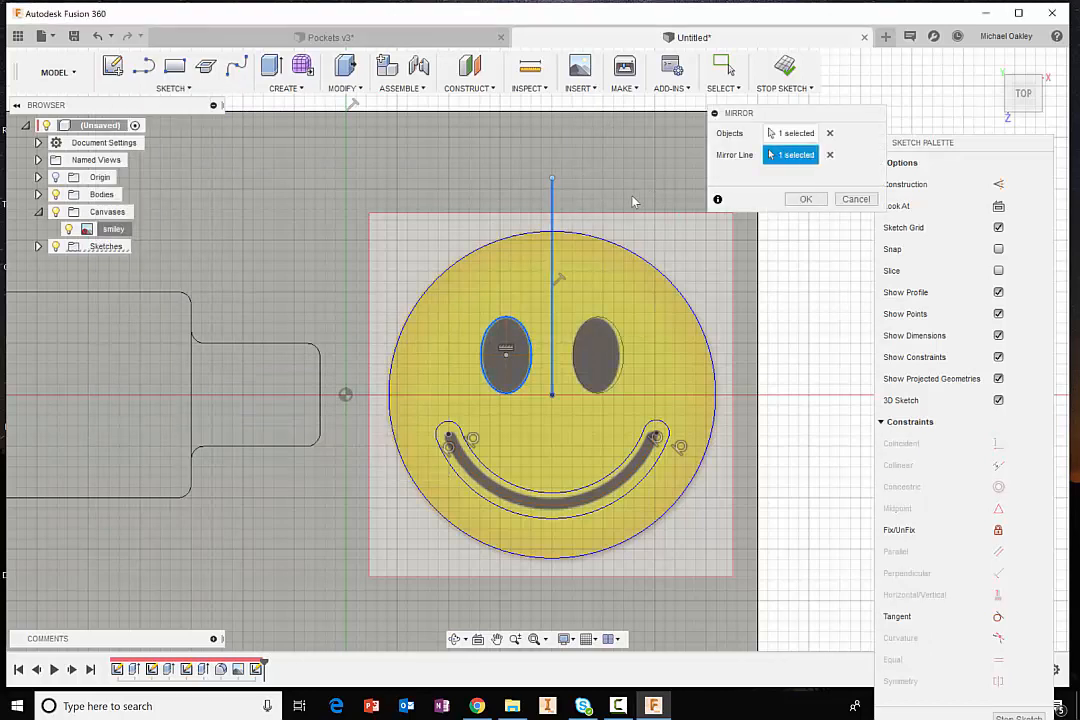
{"action": "left_click", "coordinate": [805, 199]}
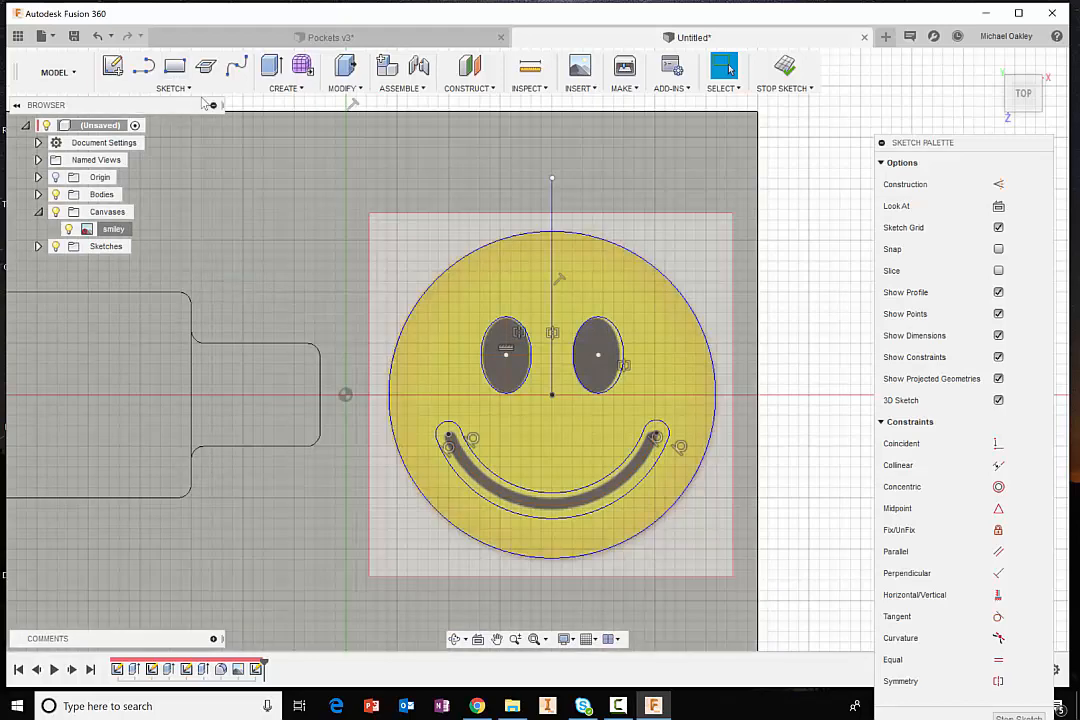
- Offset the face circle outward by 0.25 in and finish the sketch
{"action": "left_click", "coordinate": [176, 88]}
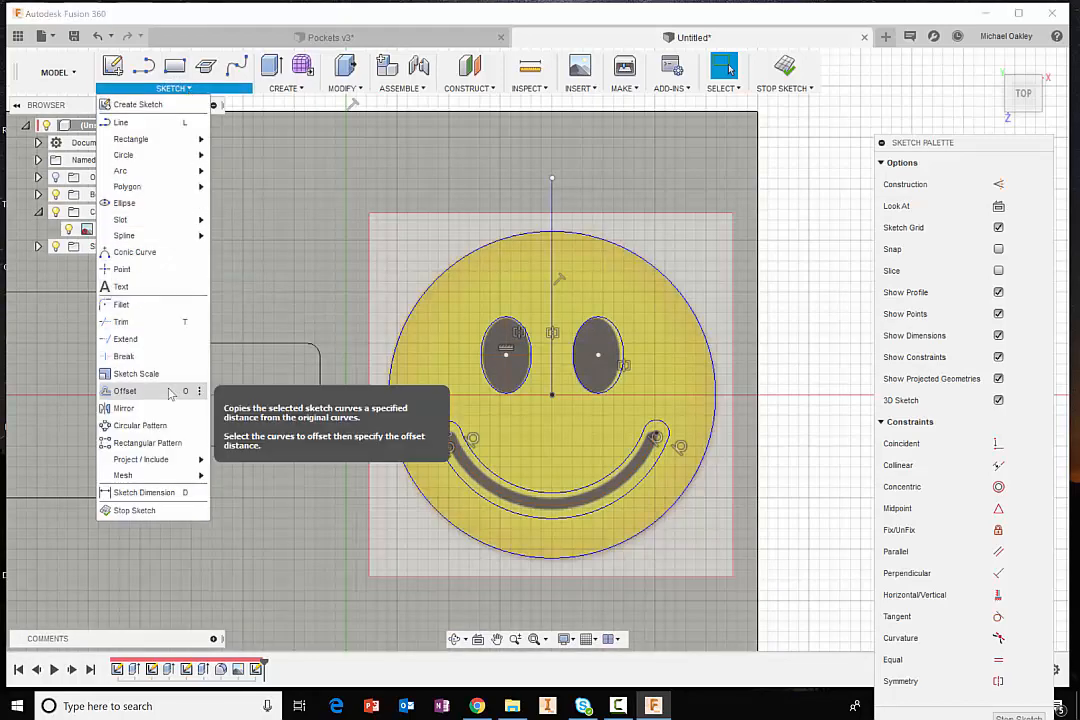
{"action": "left_click", "coordinate": [125, 391]}
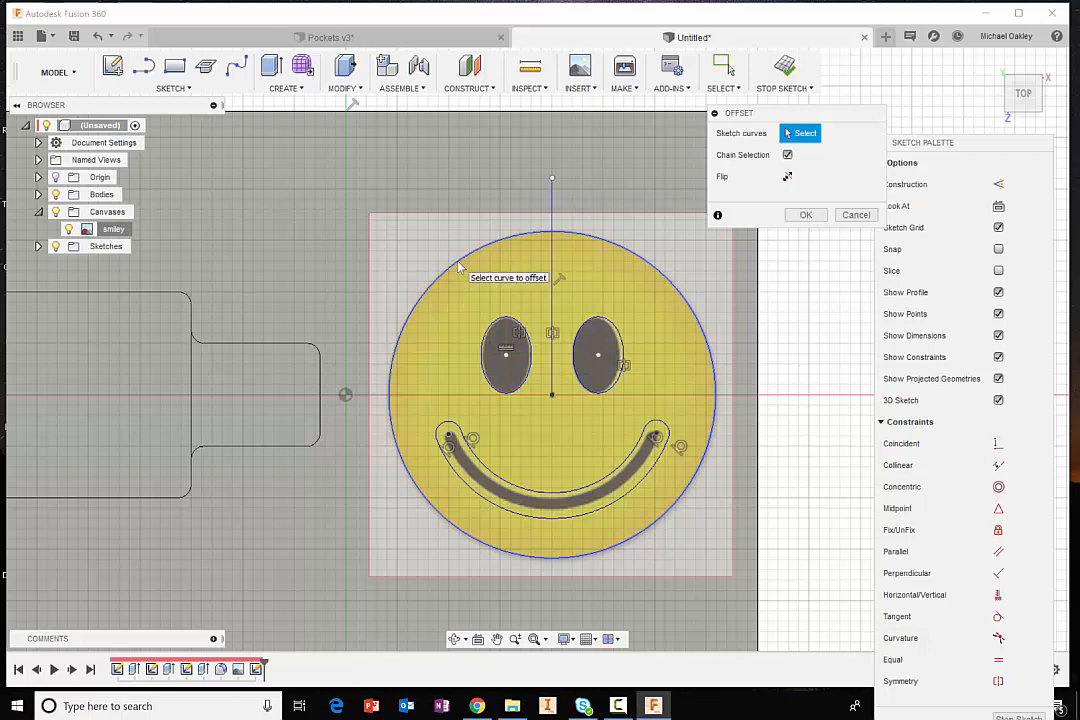
{"action": "left_click", "coordinate": [455, 256]}
{"action": "left_click_drag", "start_coordinate": [455, 256], "coordinate": [472, 283]}
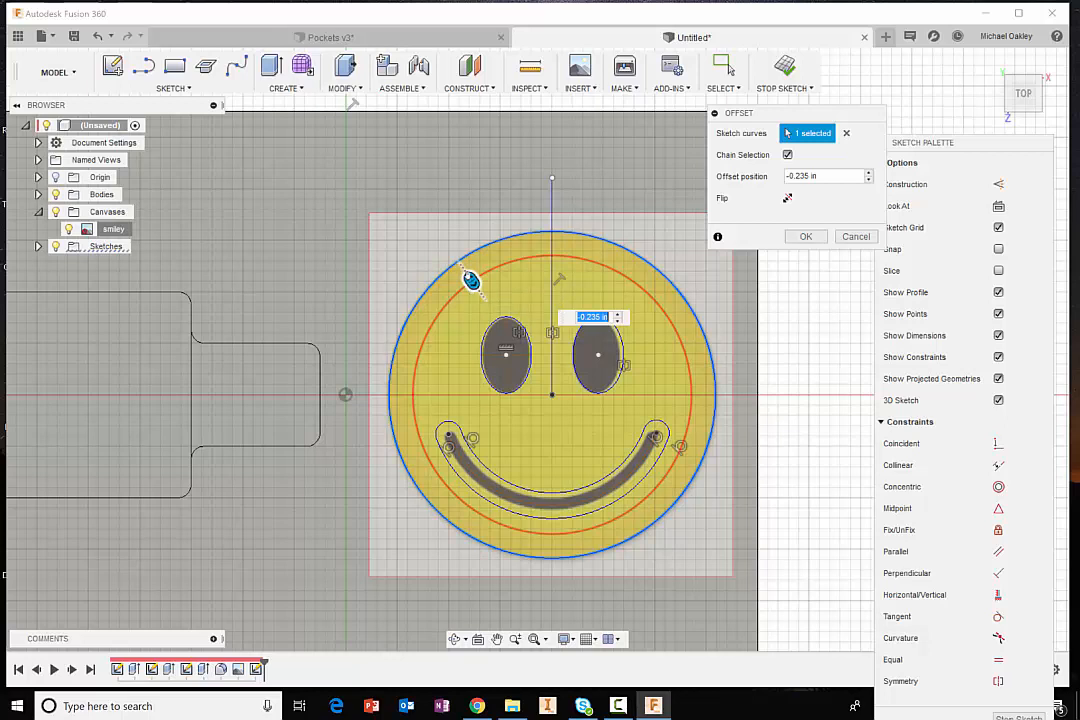
{"action": "left_click_drag", "start_coordinate": [471, 281], "coordinate": [444, 243]}
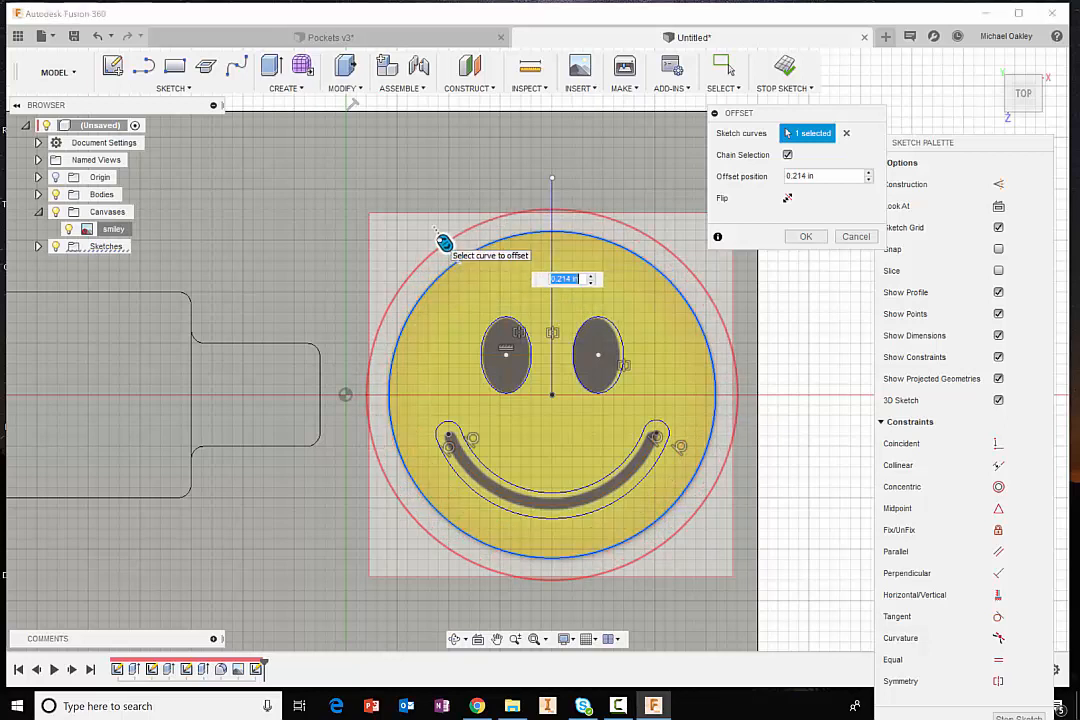
{"action": "key", "text": "BackSpace"}
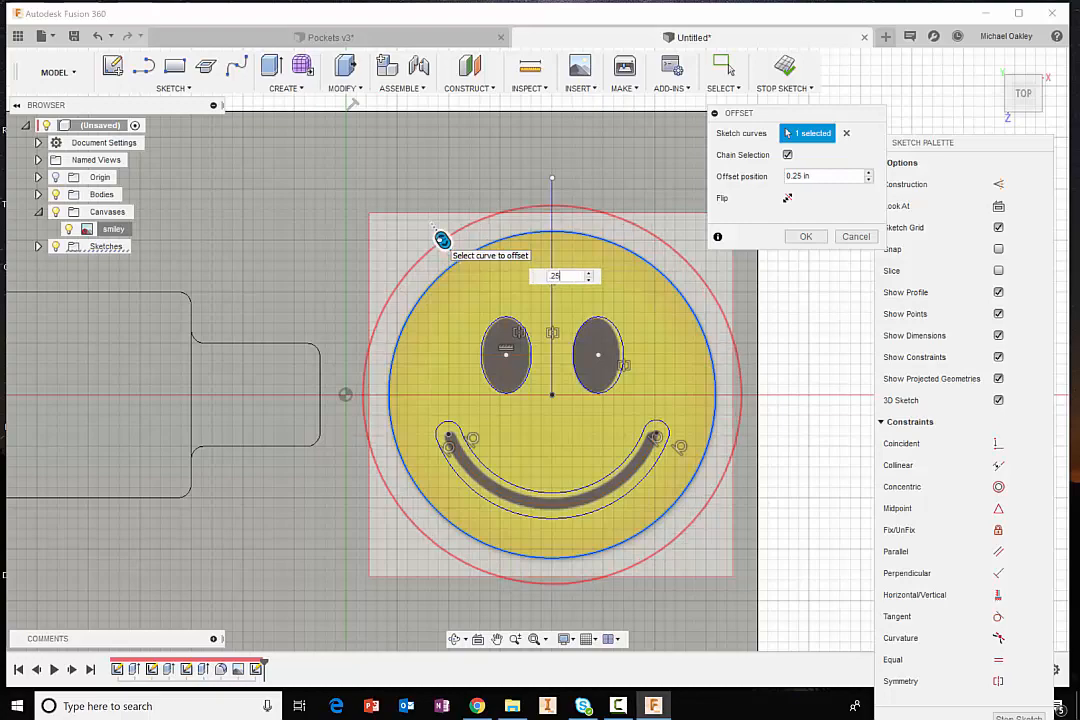
{"action": "key", "text": "Return"}
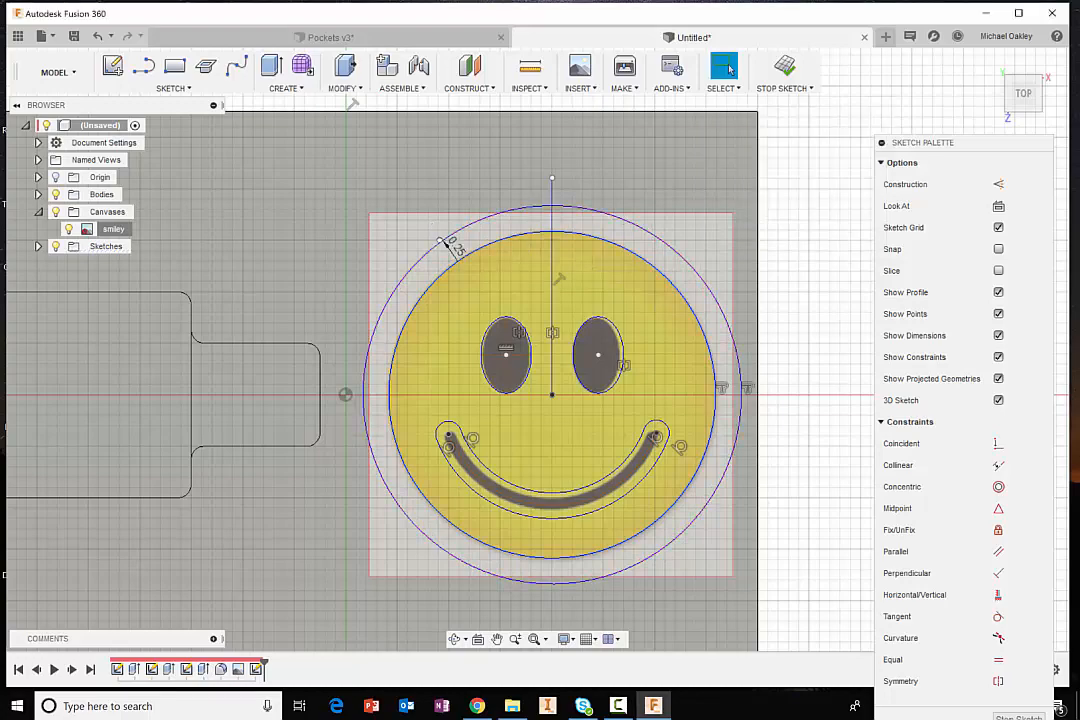
{"action": "scroll", "coordinate": [485, 340], "scroll_direction": "down", "scroll_amount": 2}
{"action": "scroll", "coordinate": [774, 108], "scroll_direction": "up", "scroll_amount": 1}
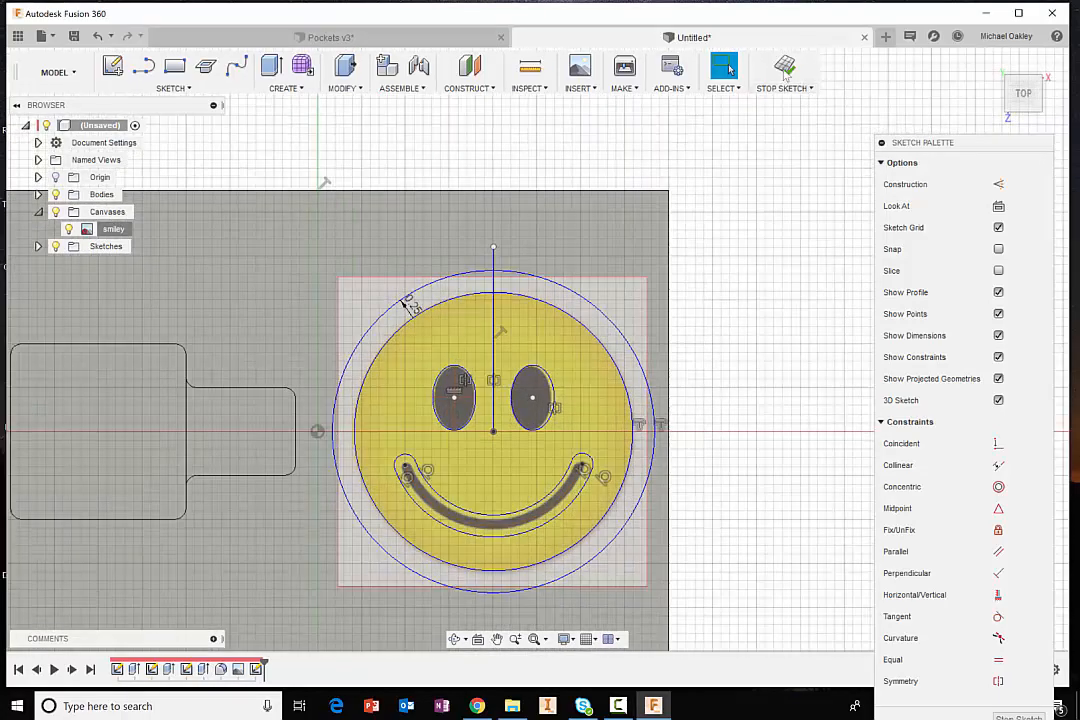
{"action": "left_click", "coordinate": [786, 64]}
- Cut the ring between the face circle and its offset into the plate with Press Pull, at a distance of -0.06 in
{"action": "mouse_move", "coordinate": [645, 364]}
{"action": "middle_mouse_down", "text": "shift"}
{"action": "mouse_move", "coordinate": [632, 285]}
{"action": "mouse_move", "coordinate": [603, 270]}
{"action": "mouse_move", "coordinate": [588, 299]}
{"action": "mouse_move", "coordinate": [603, 301]}
{"action": "middle_mouse_up", "text": "shift"}
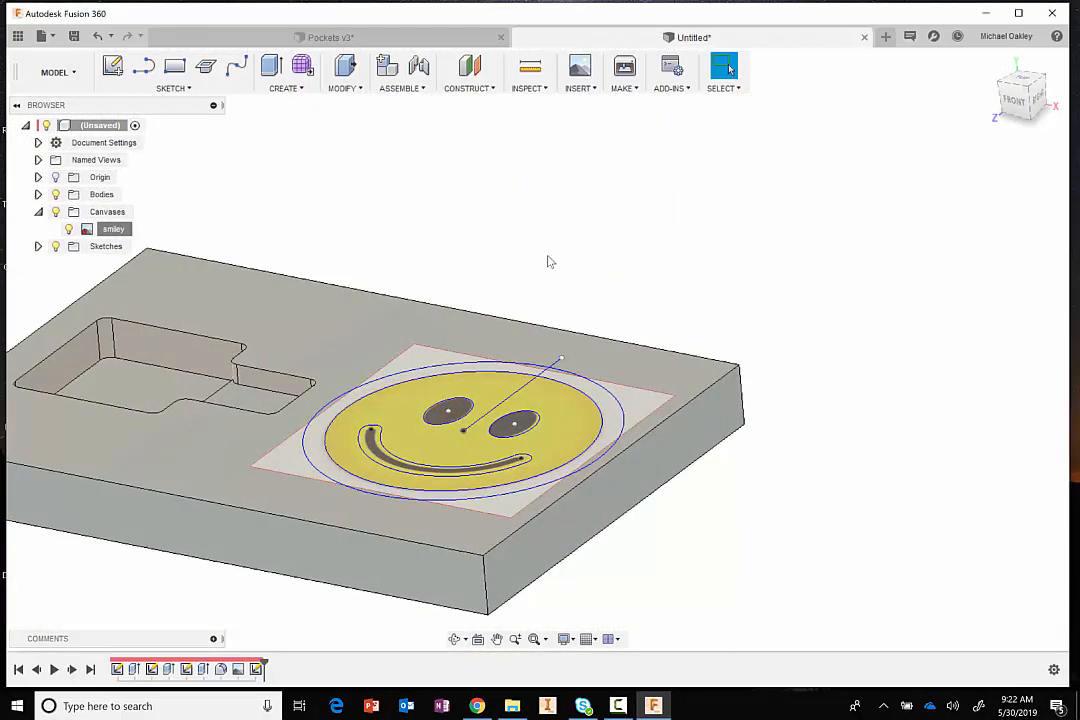
{"action": "middle_click_drag", "start_coordinate": [548, 262], "coordinate": [724, 229]}
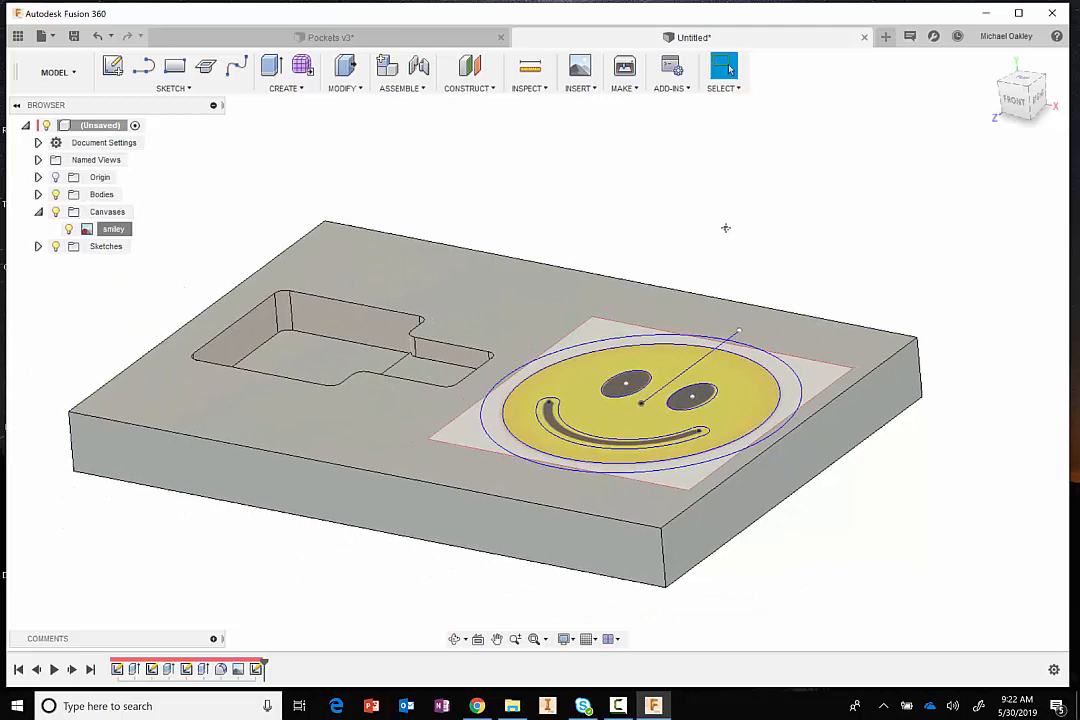
{"action": "right_click", "coordinate": [726, 228]}
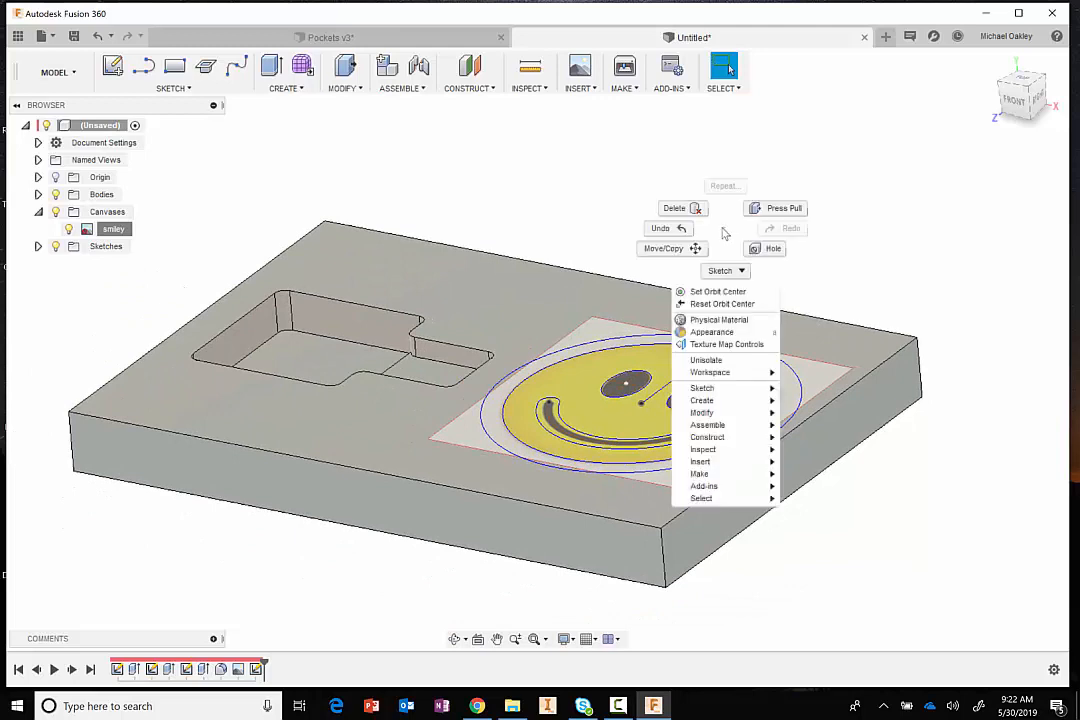
{"action": "left_click", "coordinate": [782, 208]}
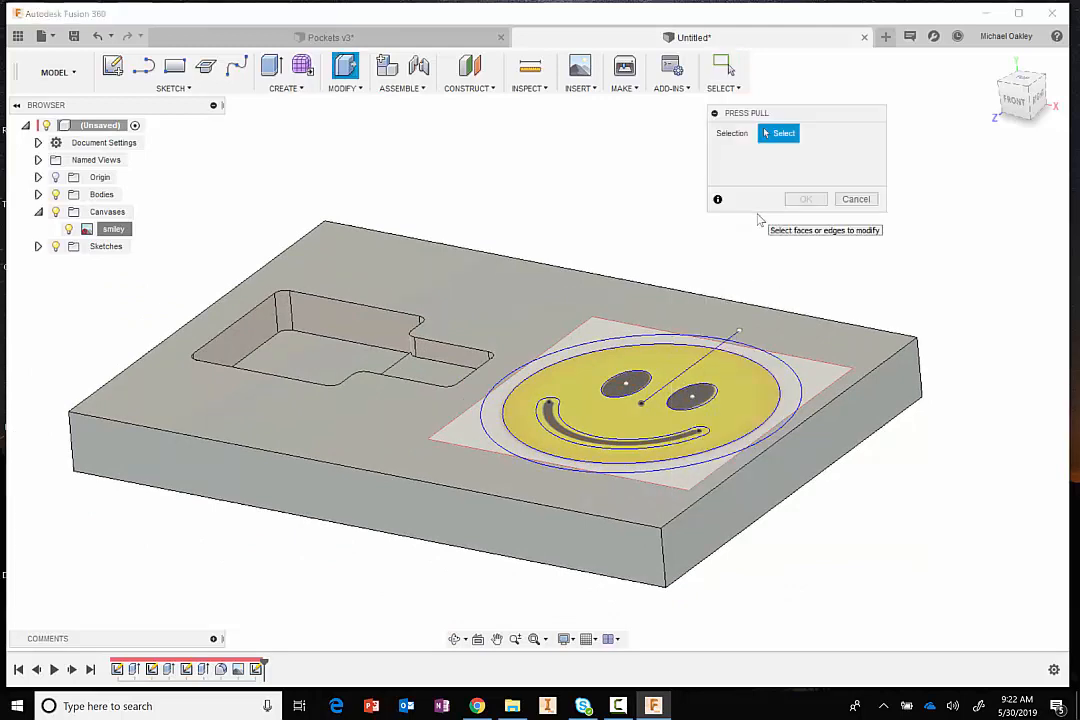
{"action": "left_click", "coordinate": [785, 373]}
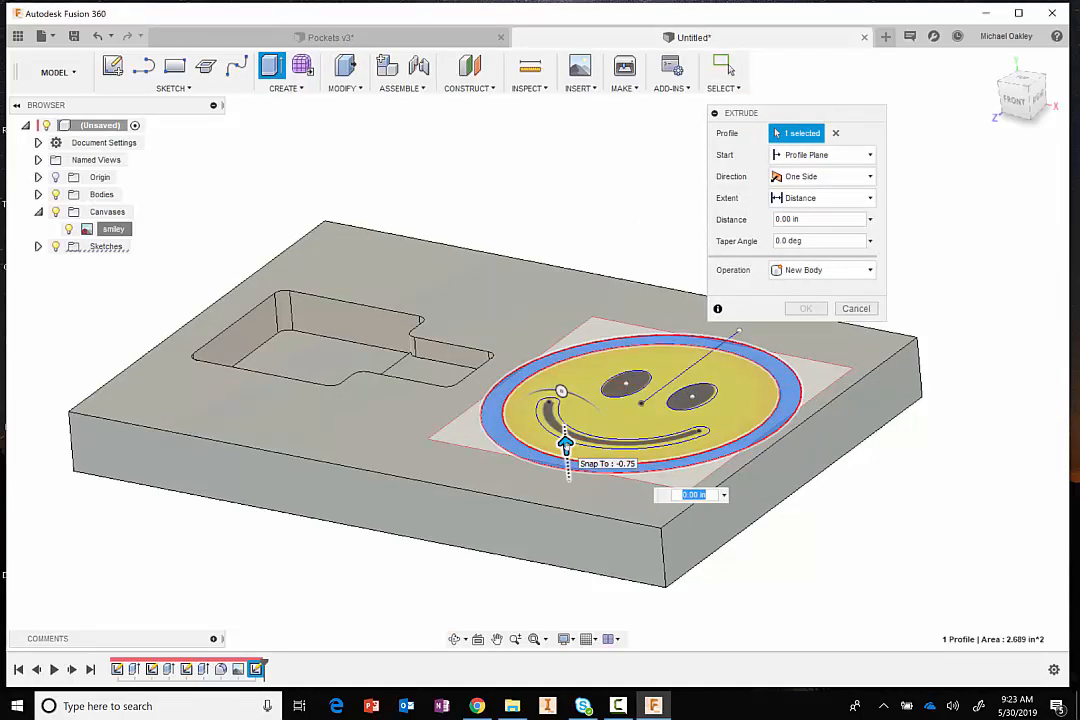
{"action": "left_click_drag", "start_coordinate": [565, 443], "coordinate": [569, 481]}
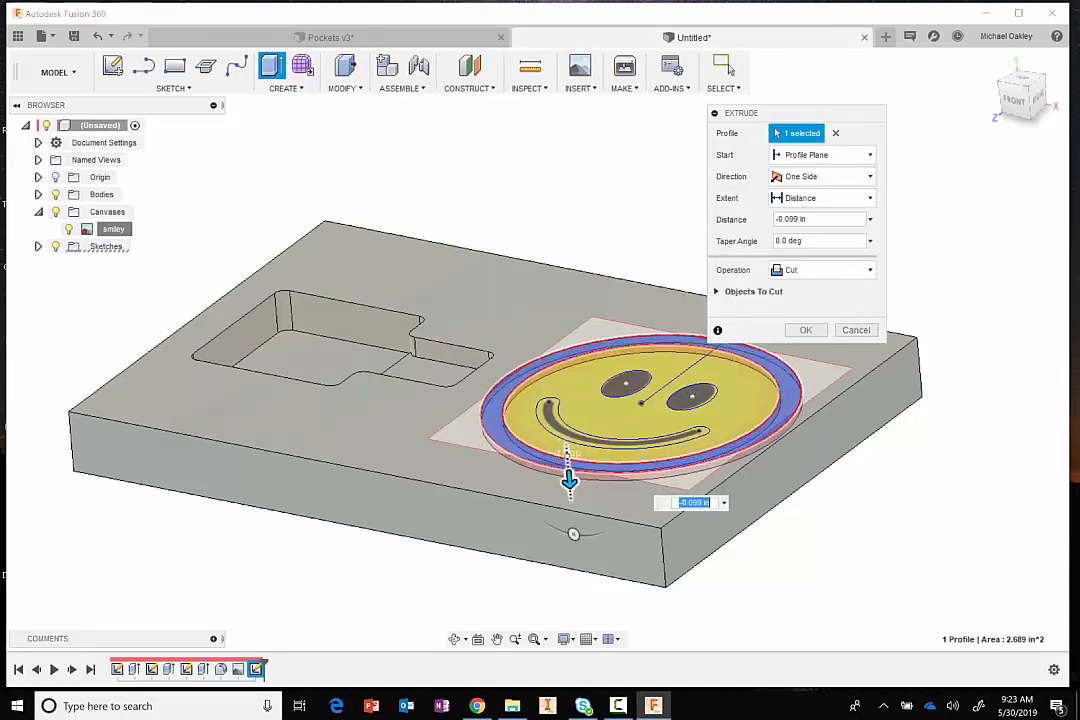
{"action": "type", "text": "-"}
{"action": "type", "text": ".1"}
{"action": "key", "text": "Return"}
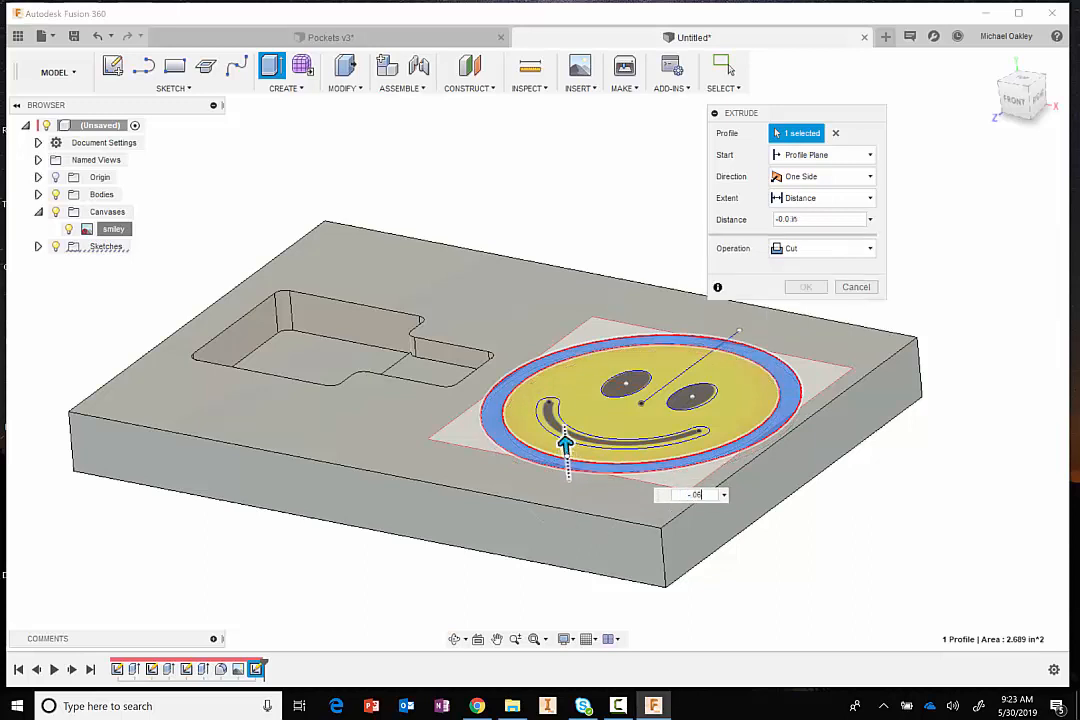
{"action": "key", "text": "Return"}
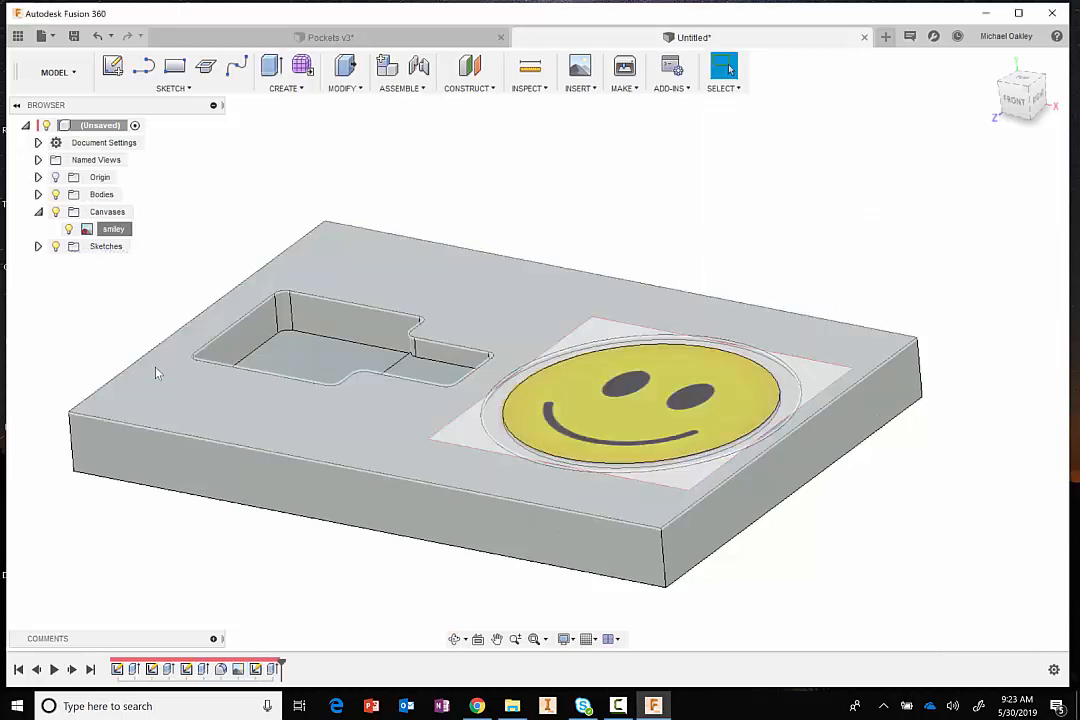
- Make the smiley tracing sketch (Sketch4) visible again and hide the canvases
{"action": "left_click", "coordinate": [38, 246]}
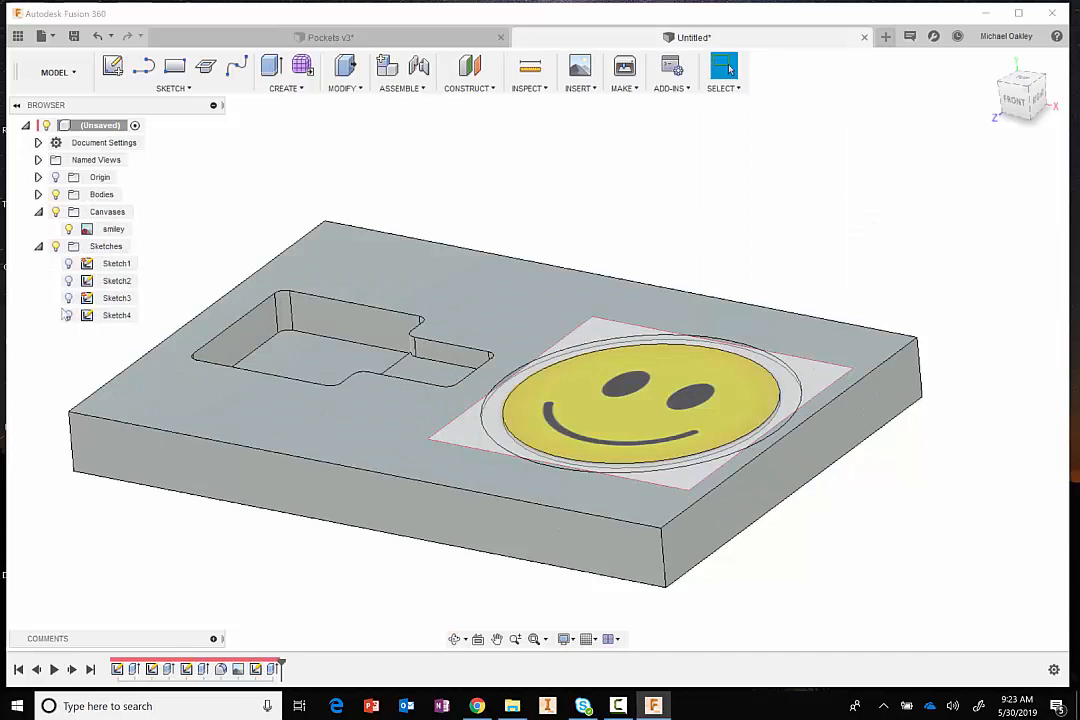
{"action": "left_click", "coordinate": [67, 316]}
{"action": "left_click", "coordinate": [67, 316]}
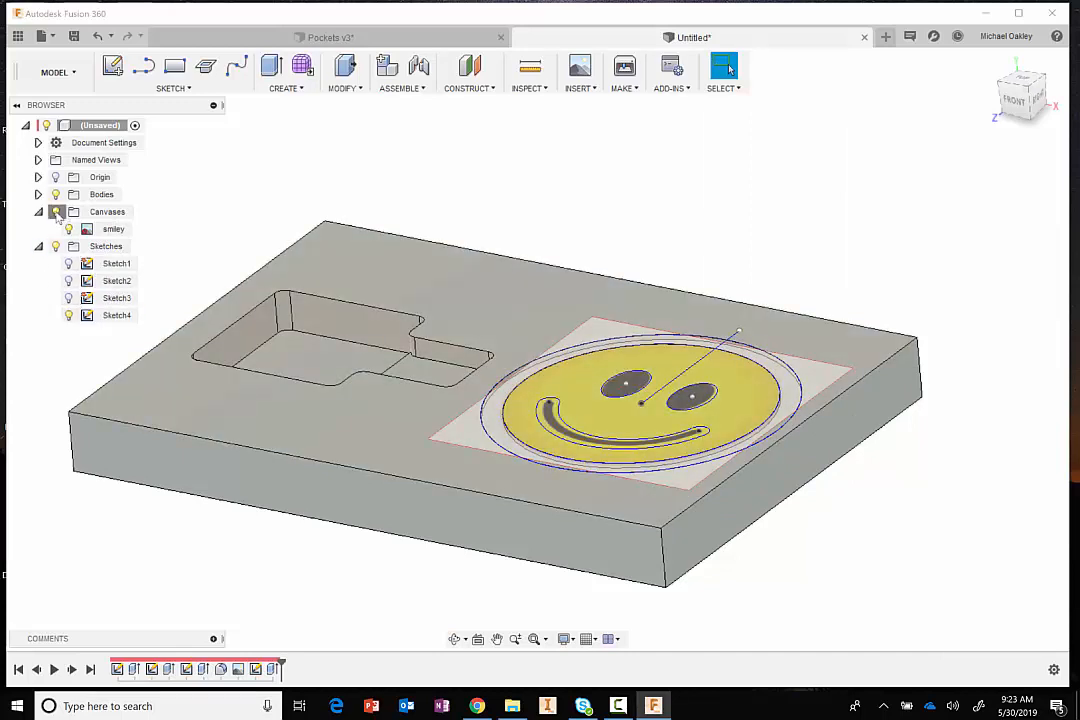
{"action": "left_click", "coordinate": [55, 212]}
- Cut the two eye profiles and the smile profile into the plate with Press Pull, and hide Sketch4
{"action": "right_click", "coordinate": [680, 188]}
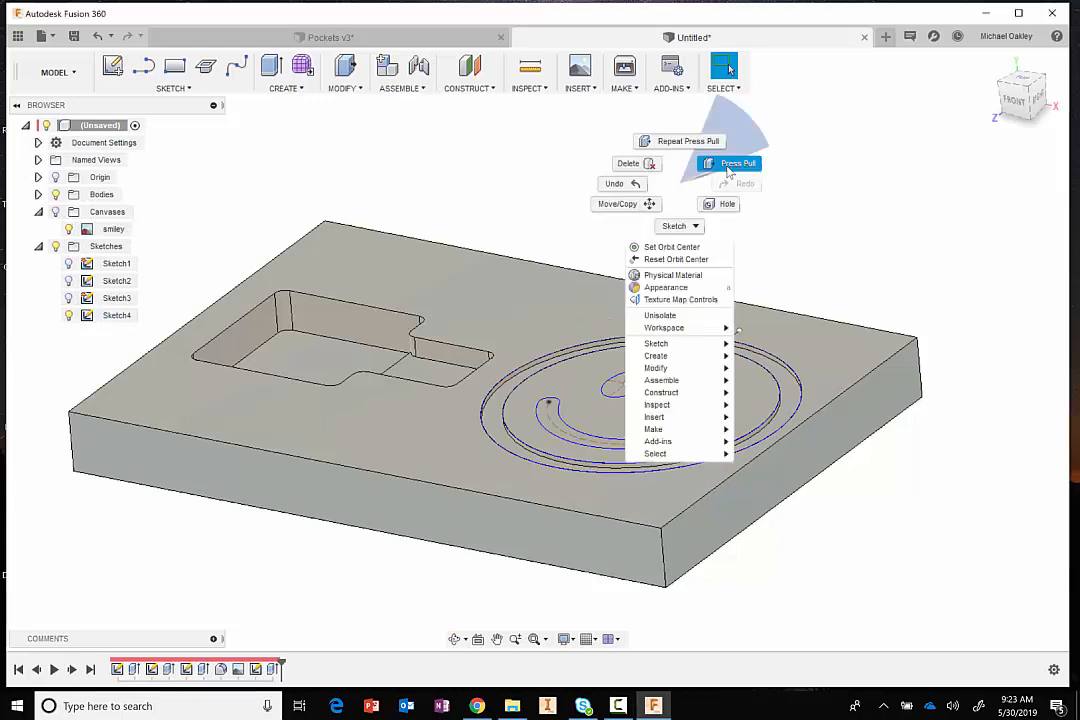
{"action": "left_click", "coordinate": [728, 161]}
{"action": "left_click", "coordinate": [624, 383]}
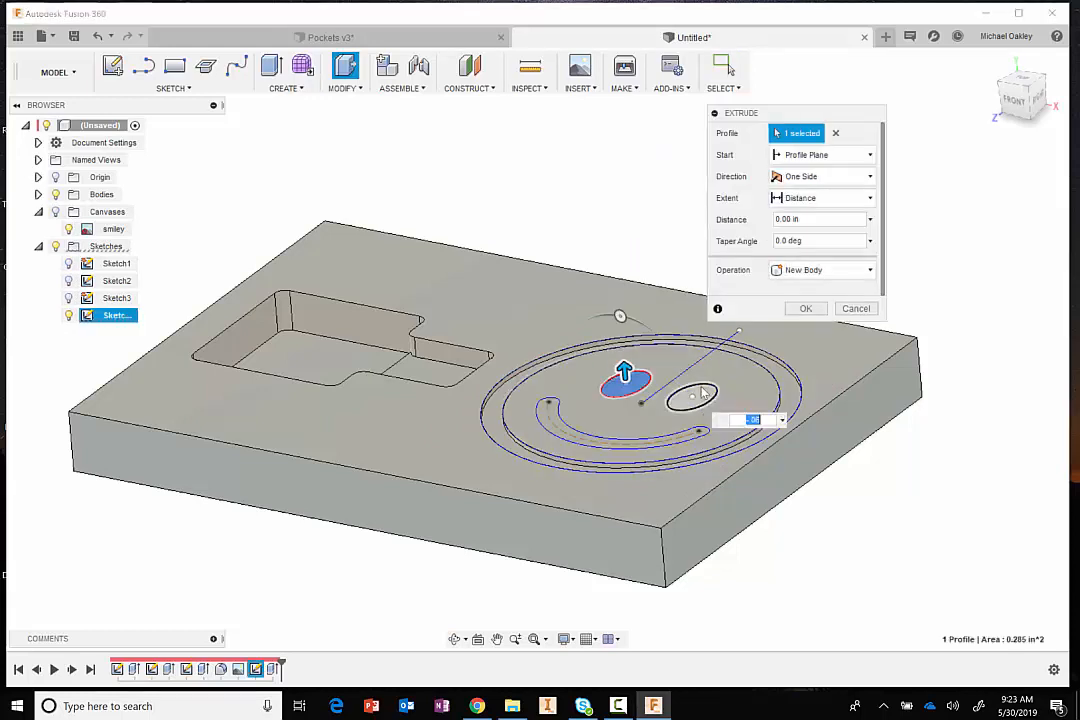
{"action": "left_click", "coordinate": [693, 395]}
{"action": "left_click", "coordinate": [697, 437]}
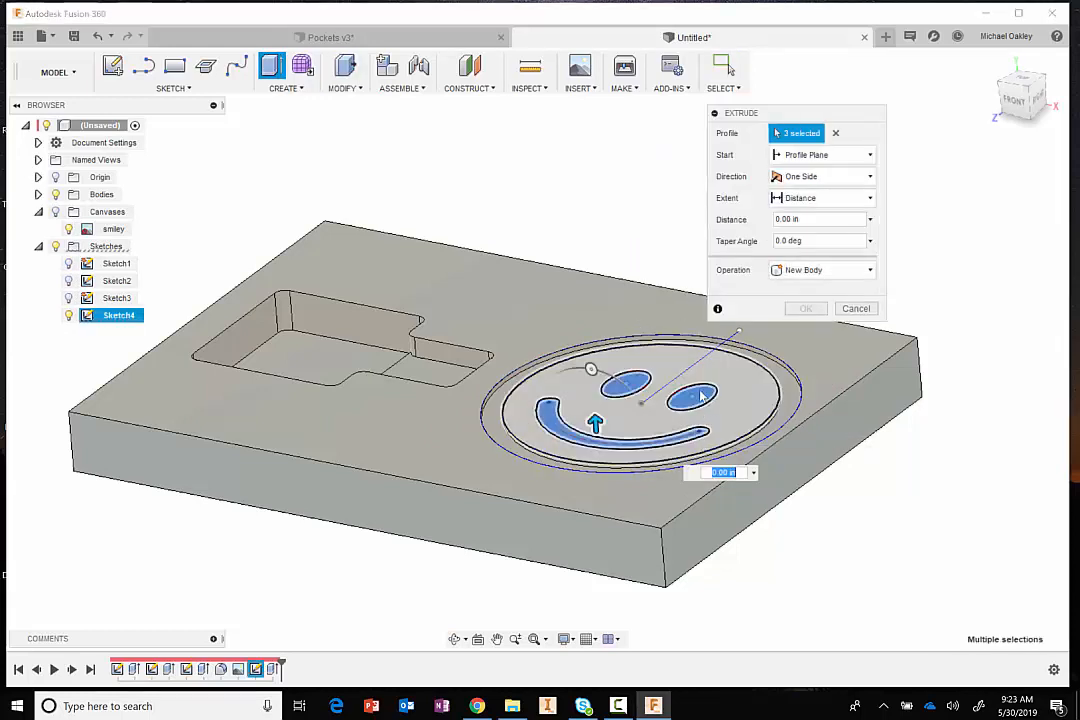
{"action": "key", "text": "BackSpace"}
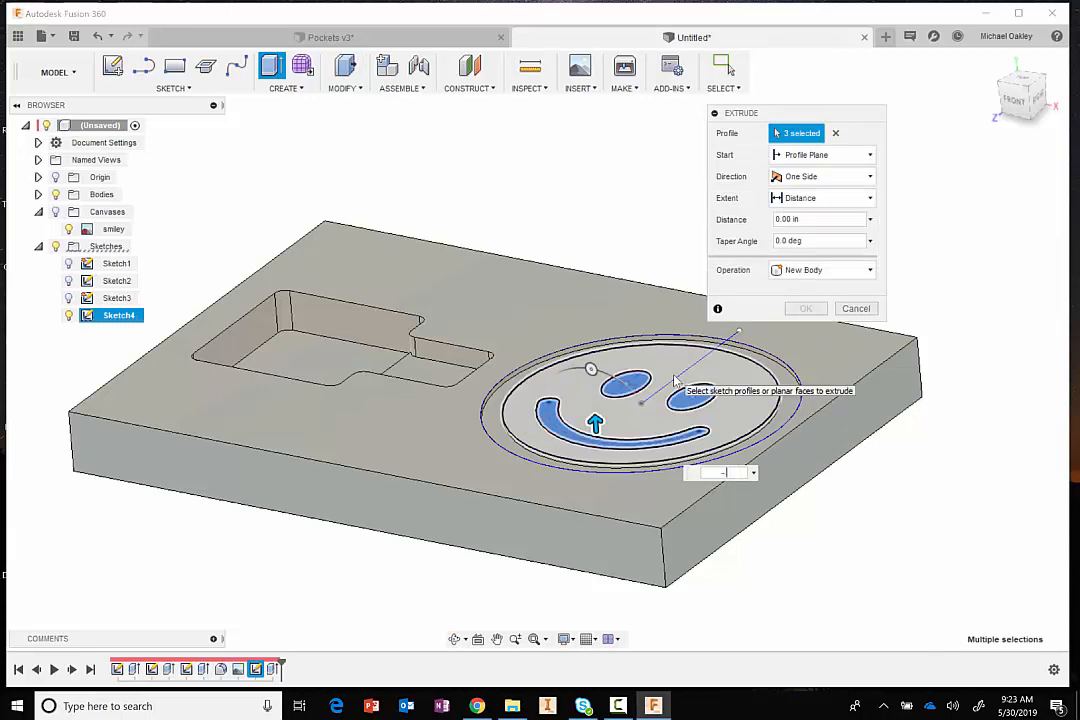
{"action": "key", "text": "Escape"}
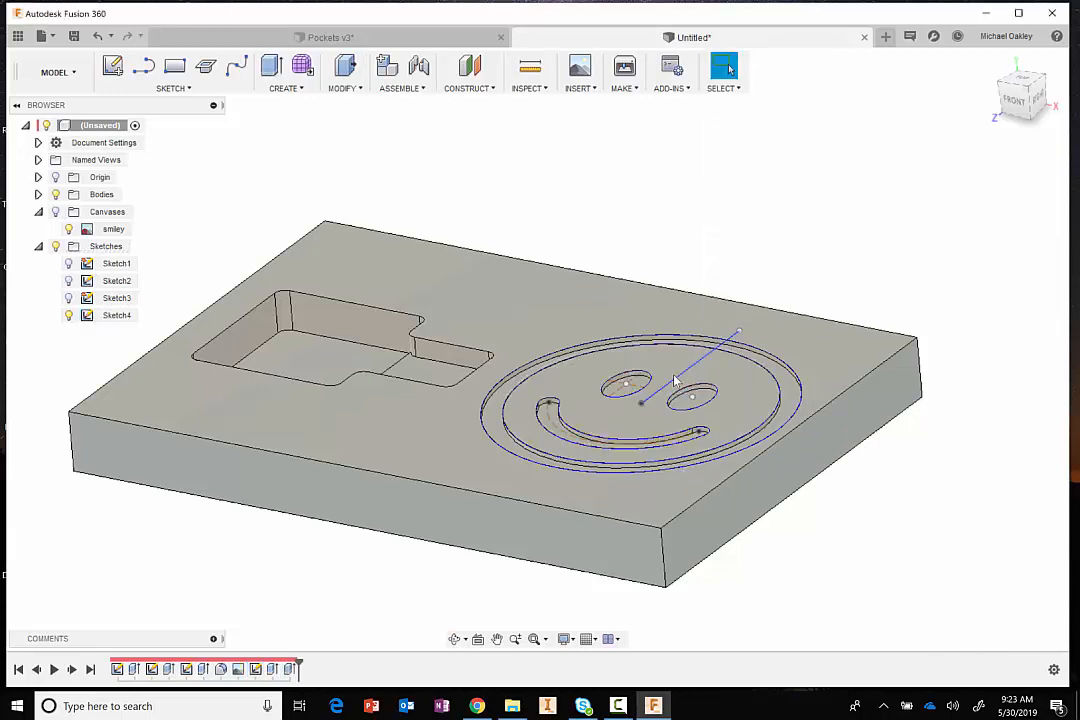
{"action": "left_click", "coordinate": [69, 315]}
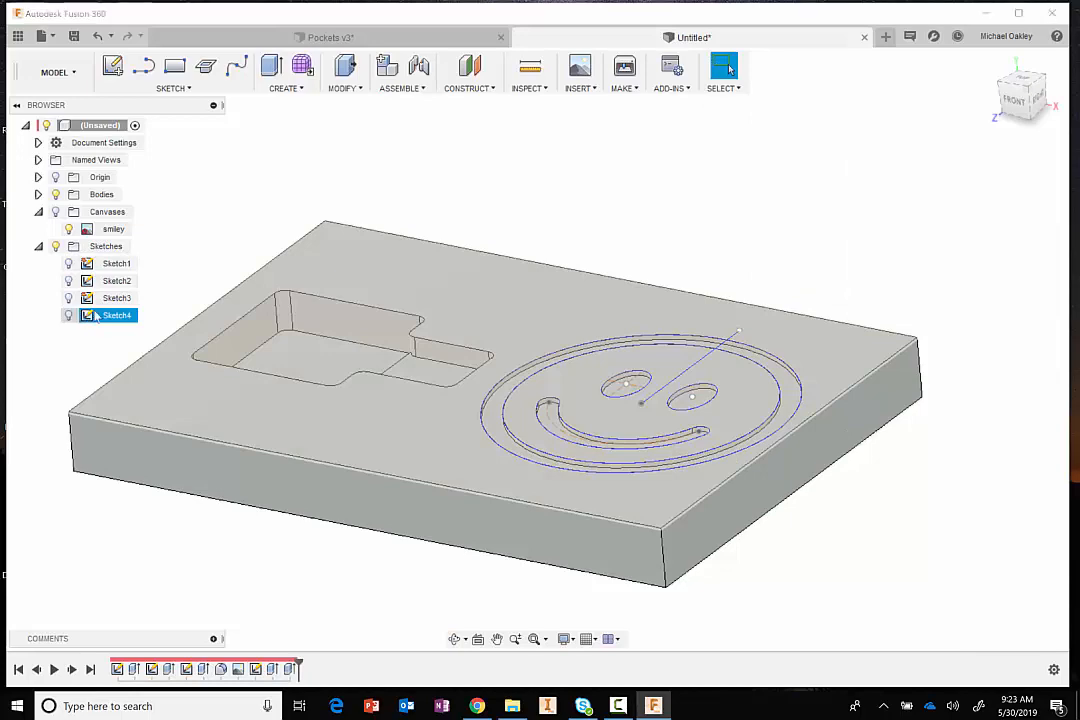
- Start a counterbore hole on the plate's top face, placed between the two-depth pocket and the back edge
{"action": "middle_click_drag", "start_coordinate": [400, 258], "coordinate": [661, 234], "text": "shift"}
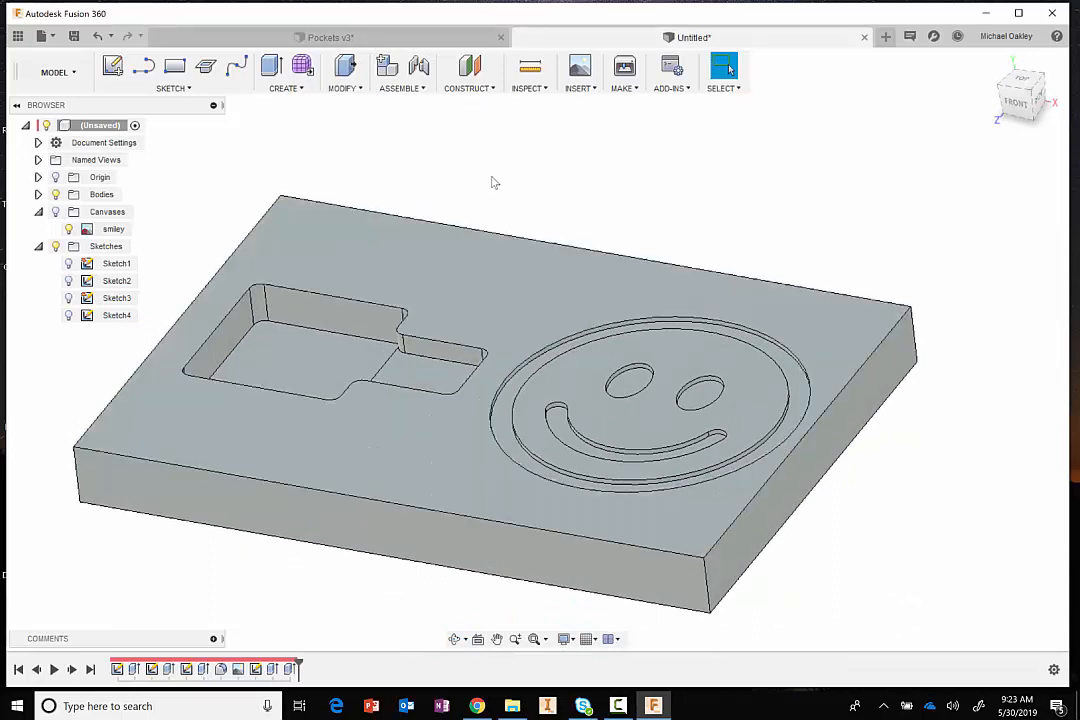
{"action": "middle_click_drag", "start_coordinate": [492, 178], "coordinate": [552, 154]}
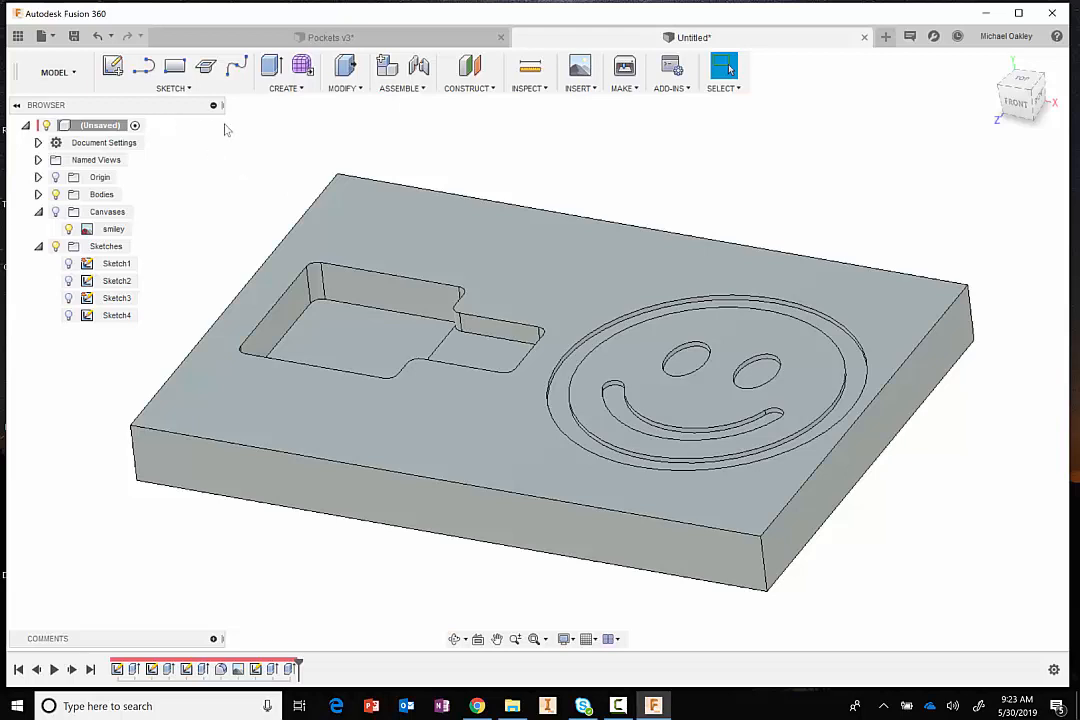
{"action": "left_click", "coordinate": [304, 92]}
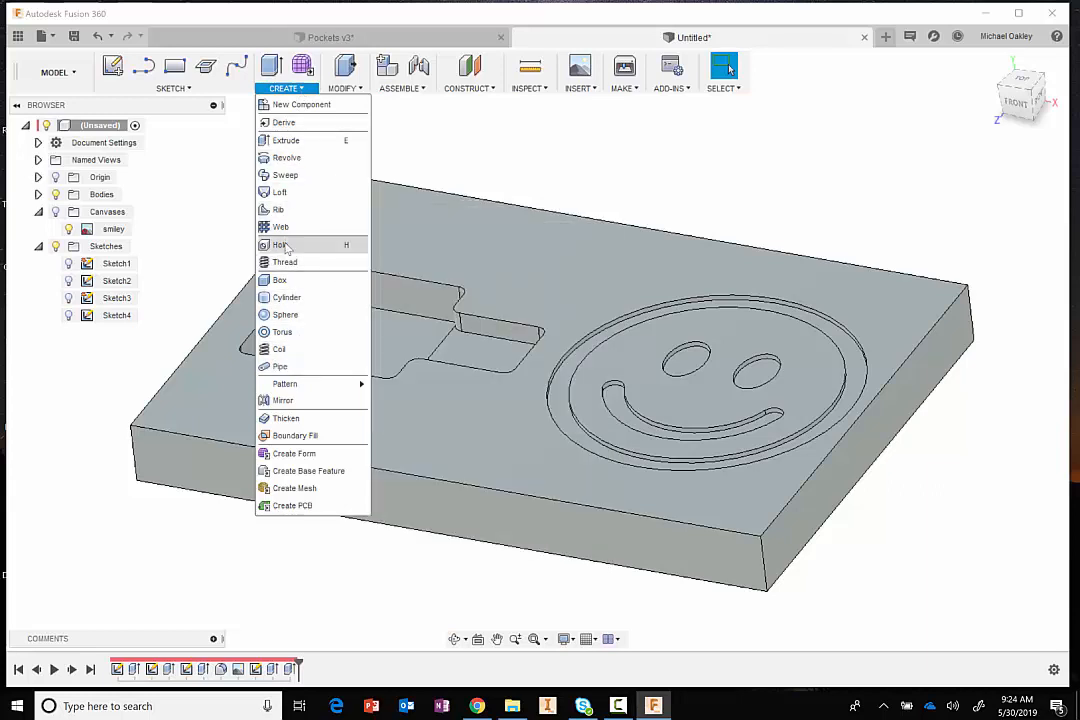
{"action": "left_click", "coordinate": [285, 247]}
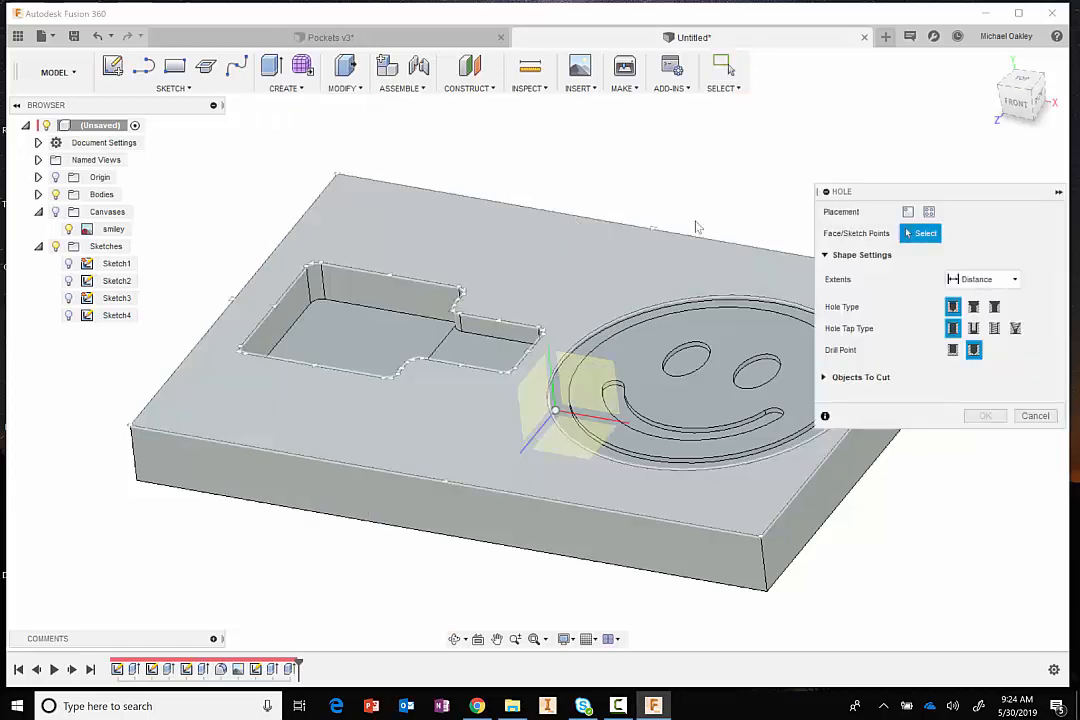
{"action": "left_click", "coordinate": [974, 308]}
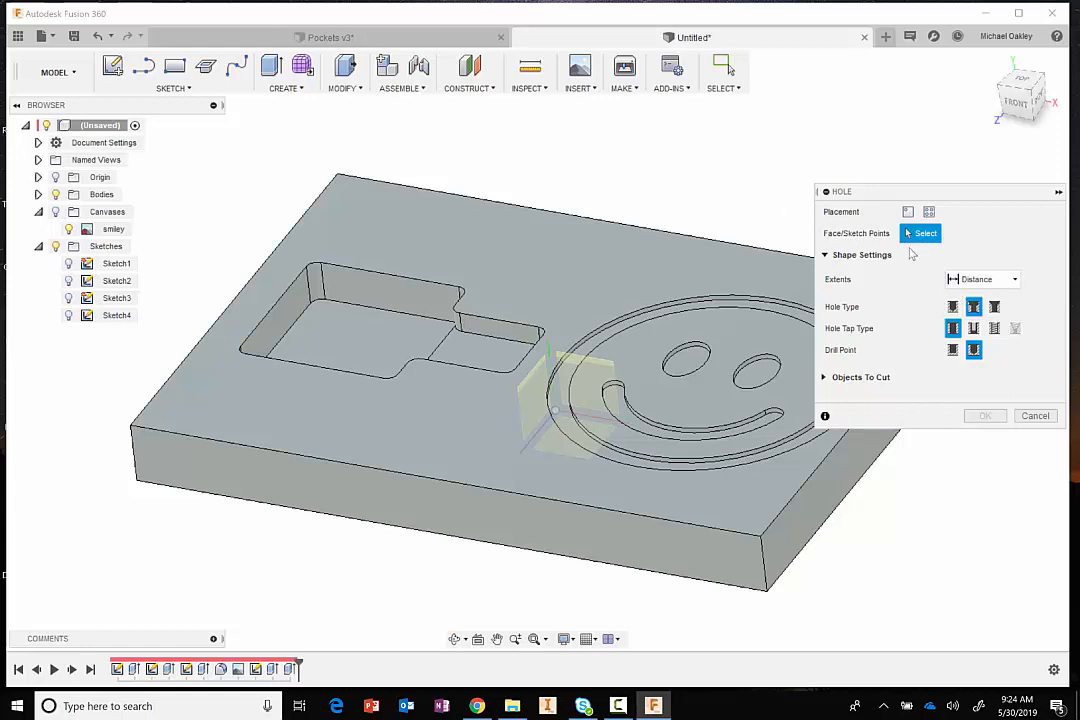
{"action": "left_click", "coordinate": [498, 235]}
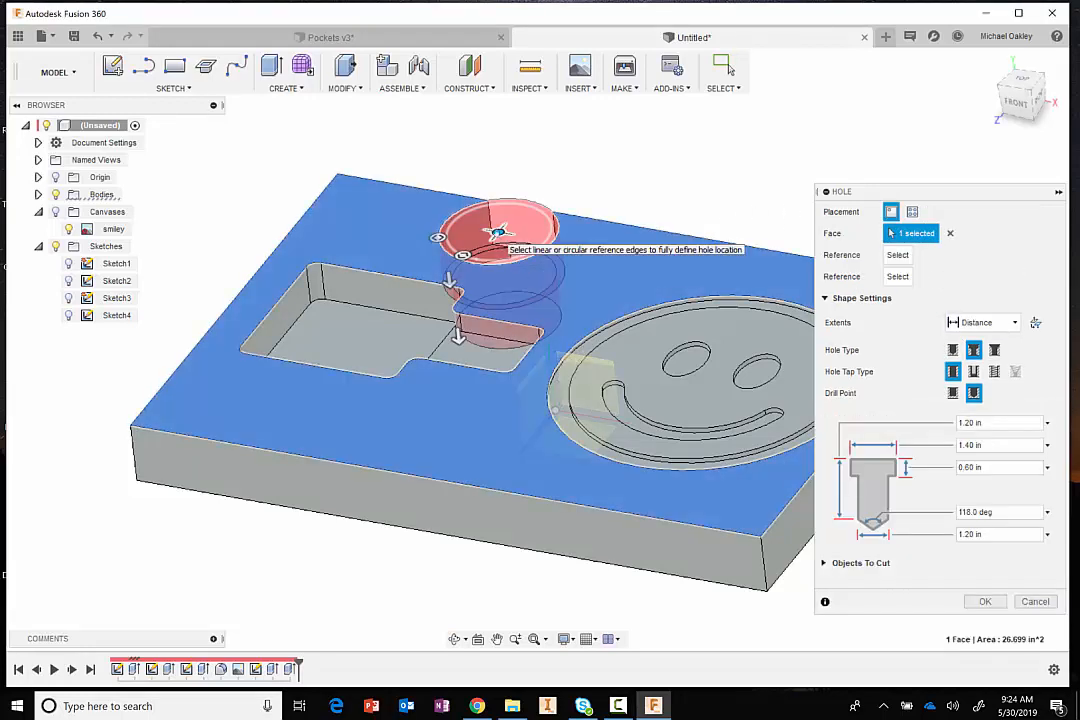
{"action": "mouse_move", "coordinate": [498, 233]}
{"action": "left_mouse_down"}
{"action": "mouse_move", "coordinate": [525, 255]}
{"action": "mouse_move", "coordinate": [510, 250]}
{"action": "left_mouse_up"}
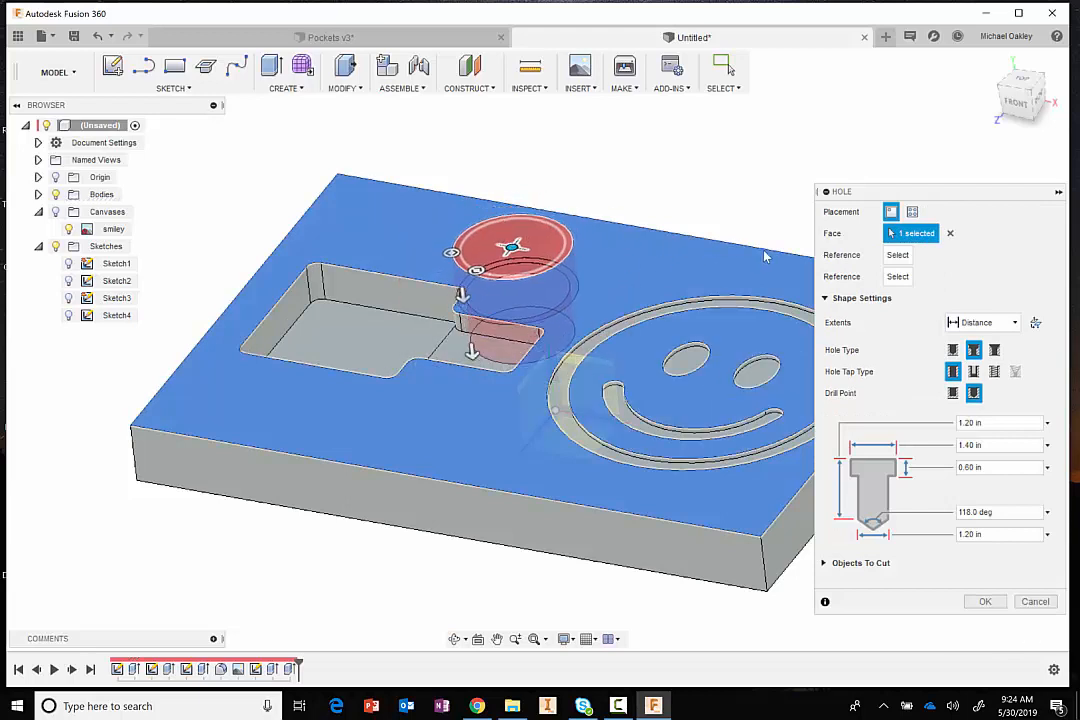
- Locate the counterbore hole 0.5 in from the plate's back edge and 2 in from its left edge
{"action": "left_click", "coordinate": [887, 256]}
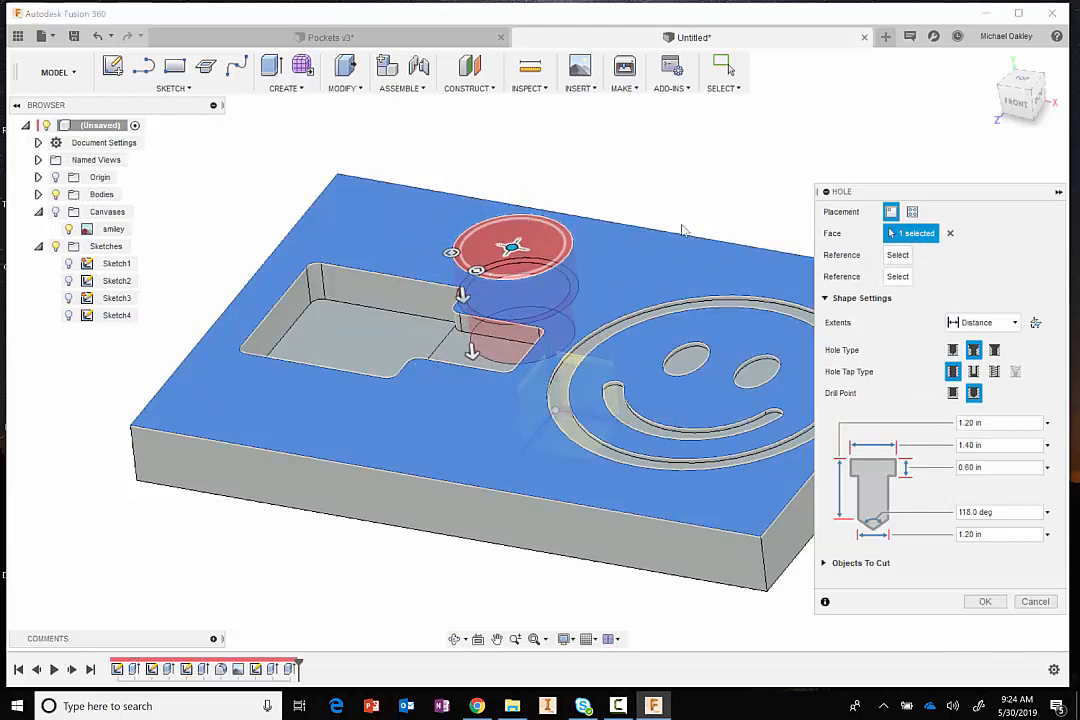
{"action": "left_click", "coordinate": [624, 224]}
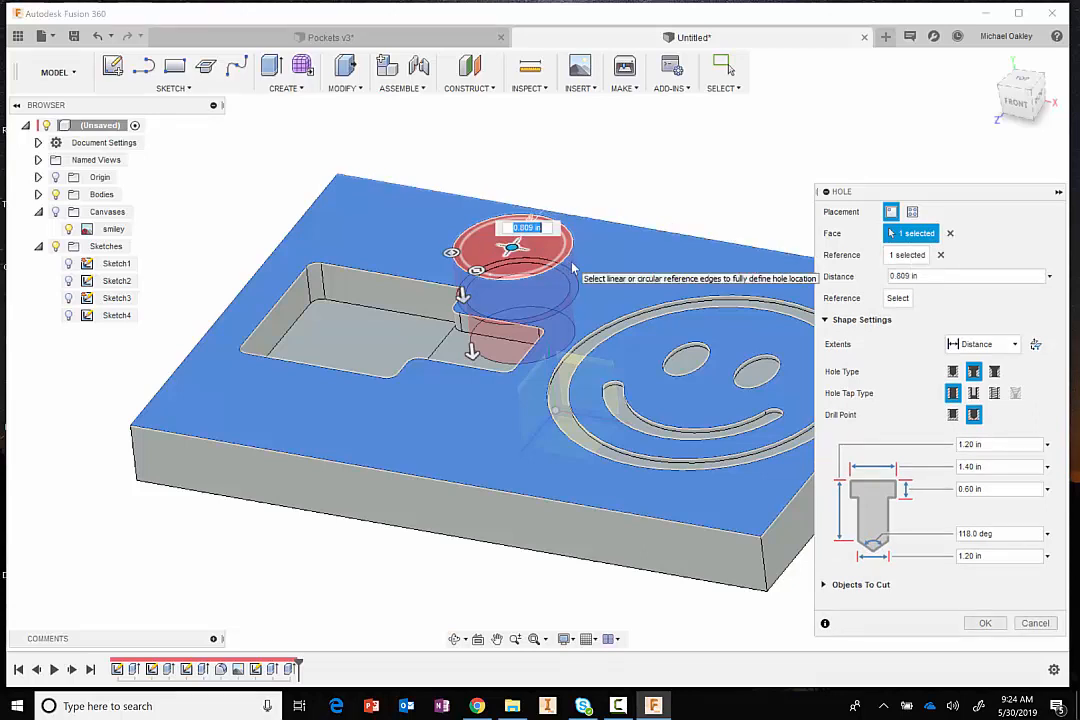
{"action": "key", "text": "BackSpace"}
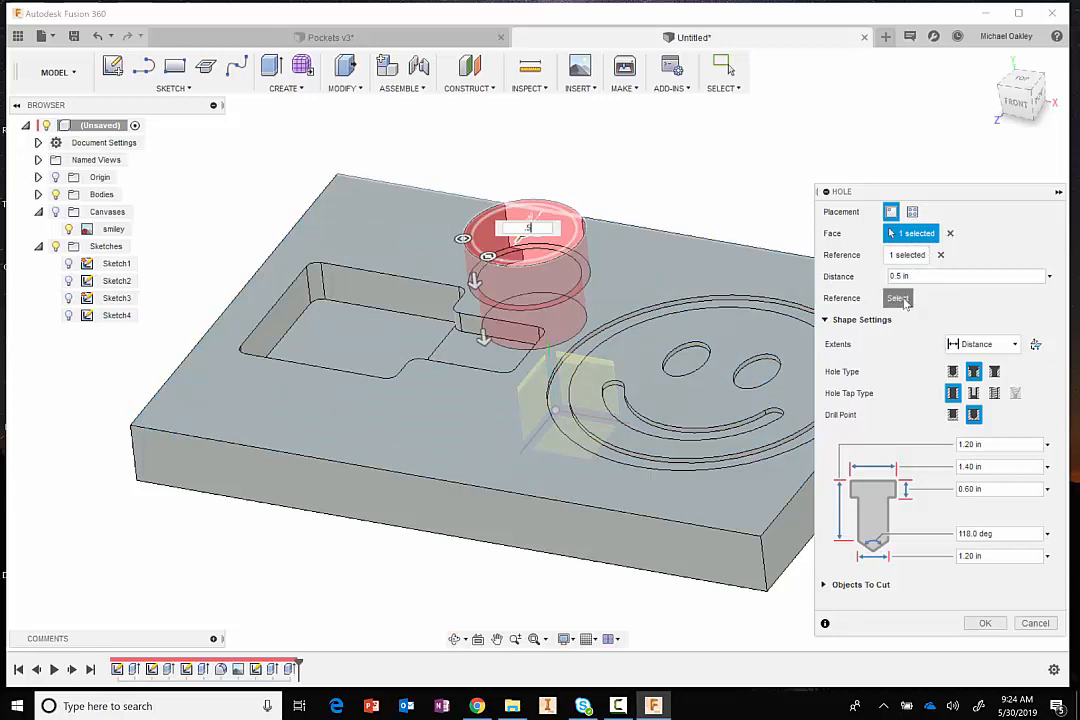
{"action": "left_click", "coordinate": [320, 220]}
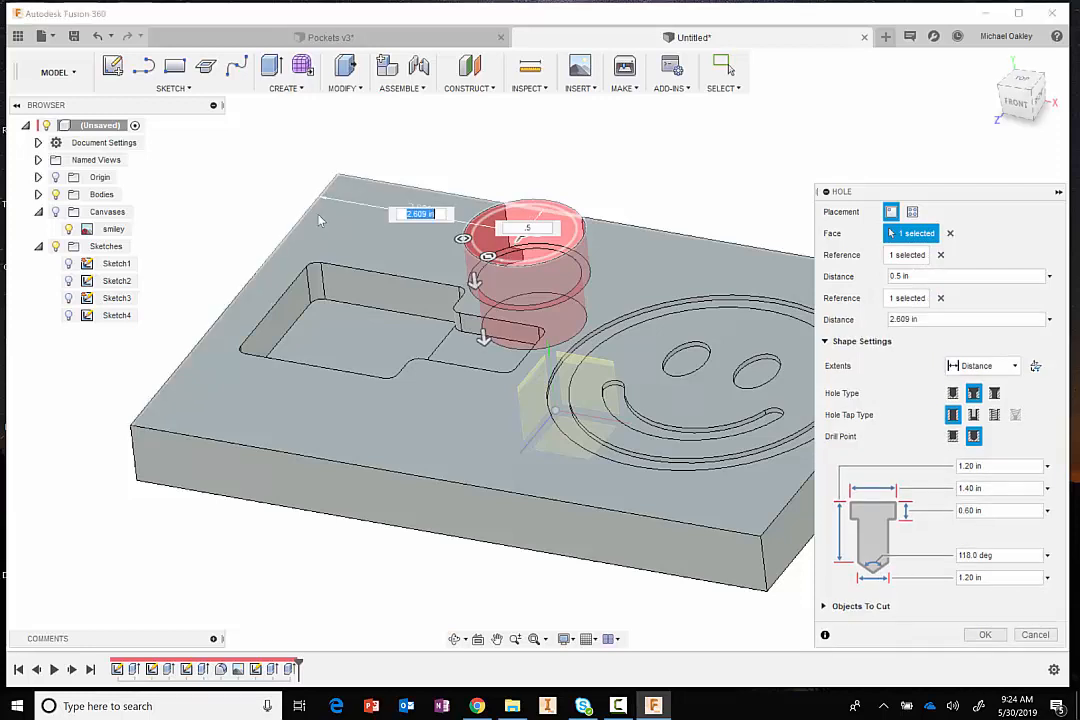
{"action": "type", "text": "2"}
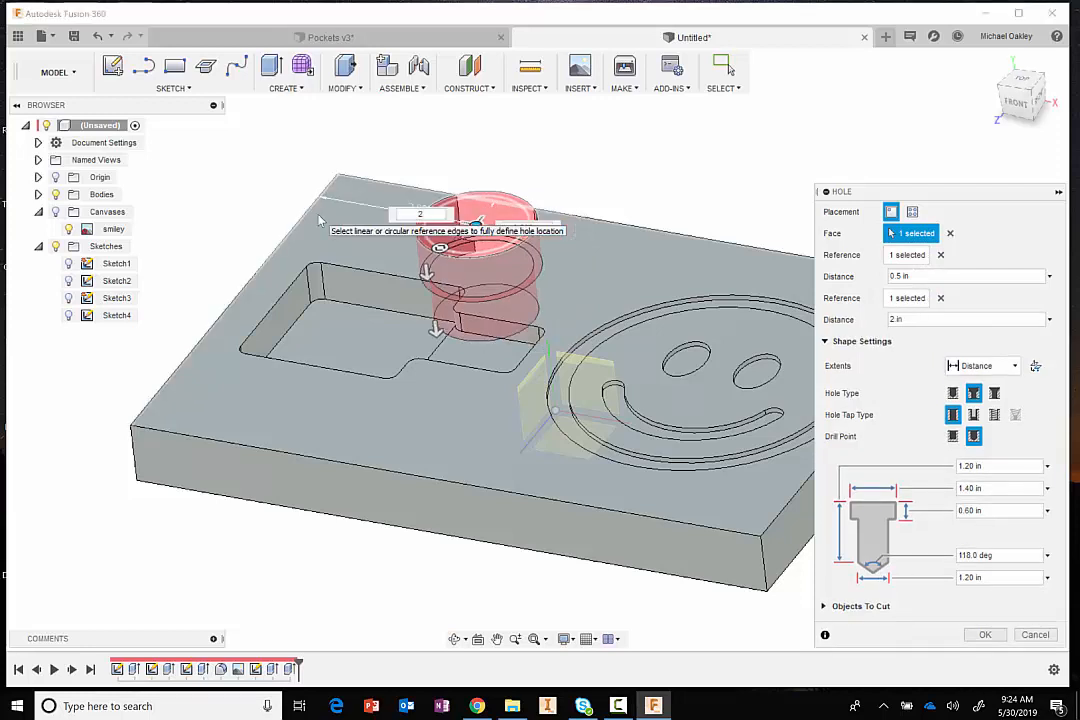
- Set the counterbore diameter to 0.5 in and the hole diameter to 0.25 in, with a flat drill point
{"action": "left_click", "coordinate": [1000, 489]}
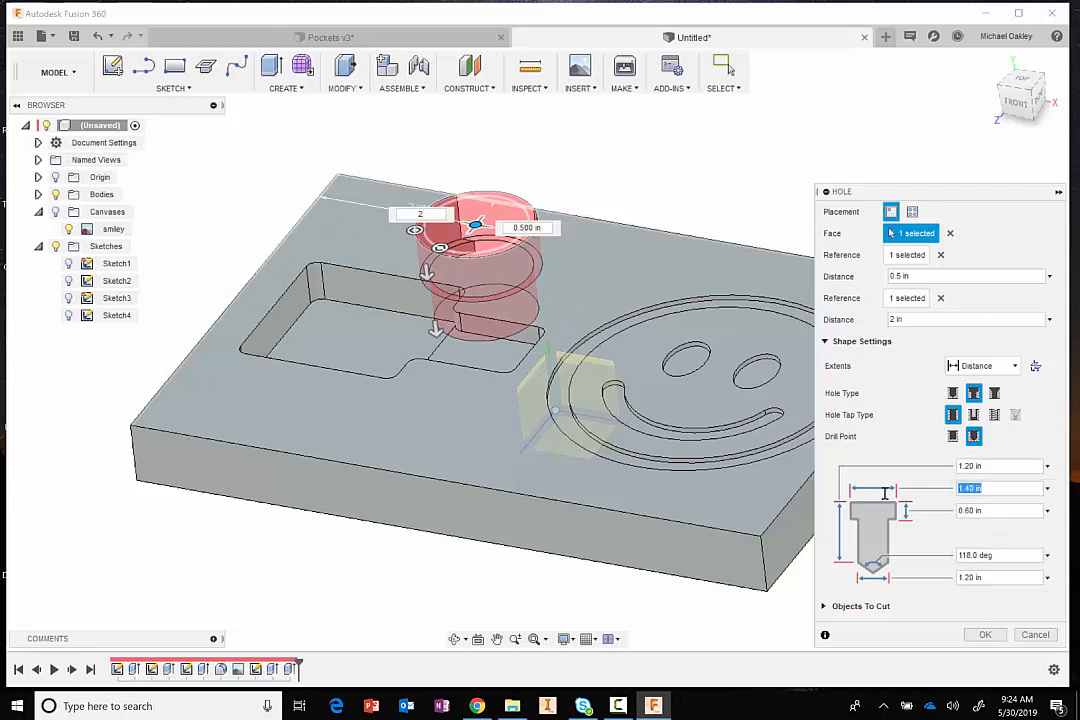
{"action": "type", "text": ".5"}
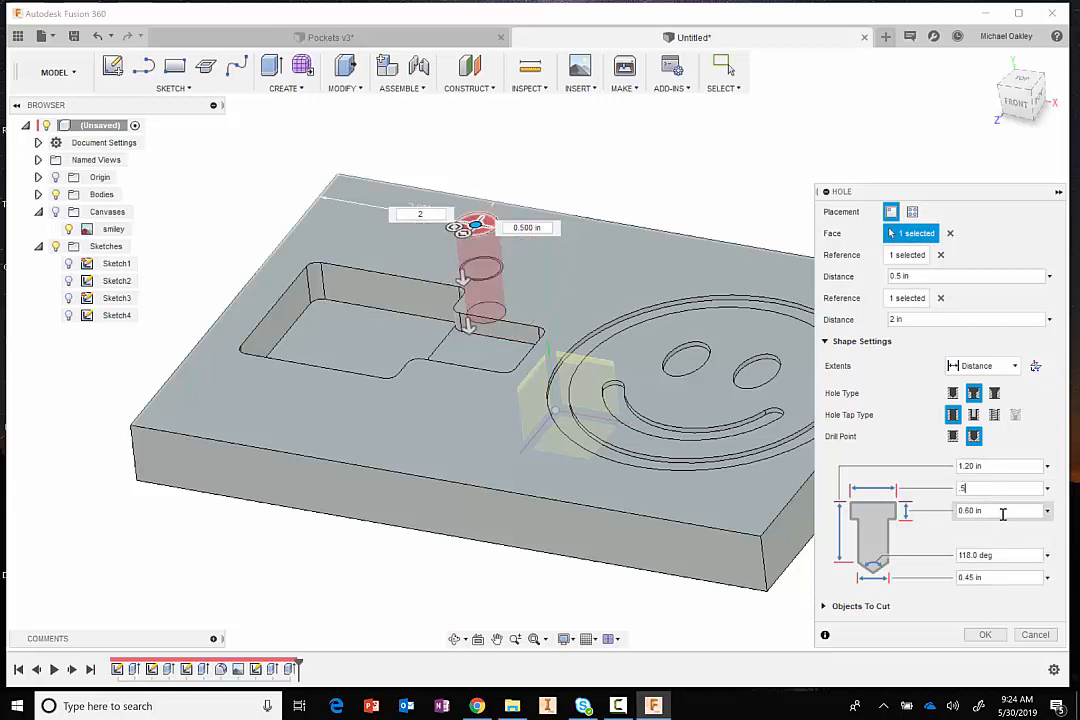
{"action": "left_click", "coordinate": [1035, 577]}
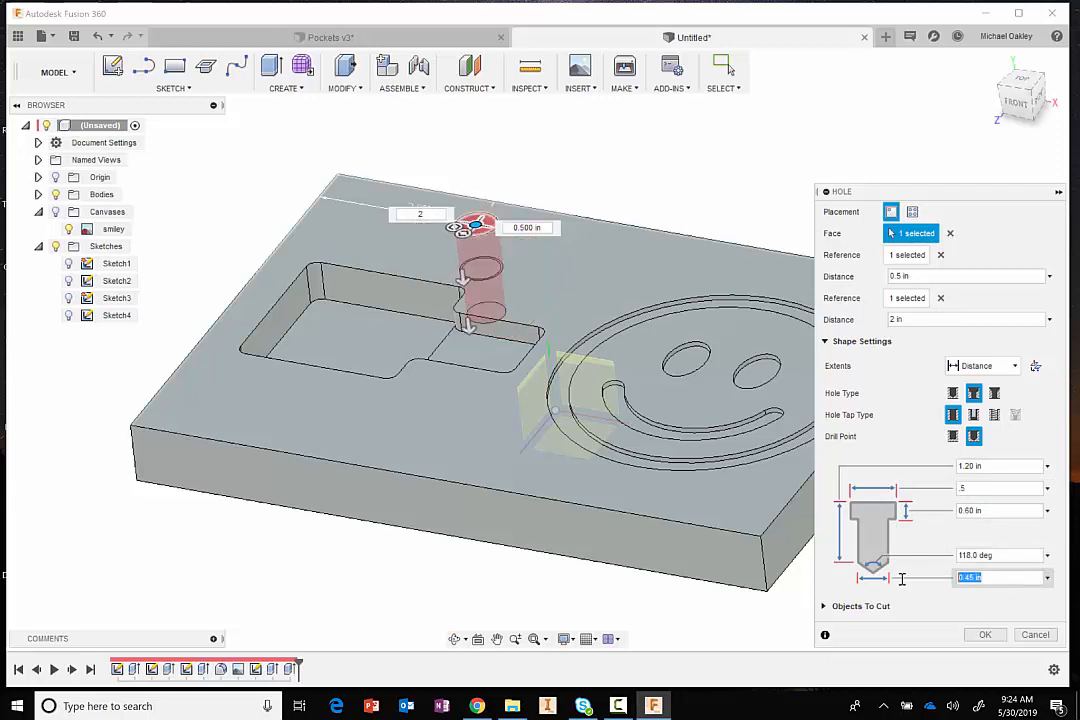
{"action": "key", "text": "BackSpace"}
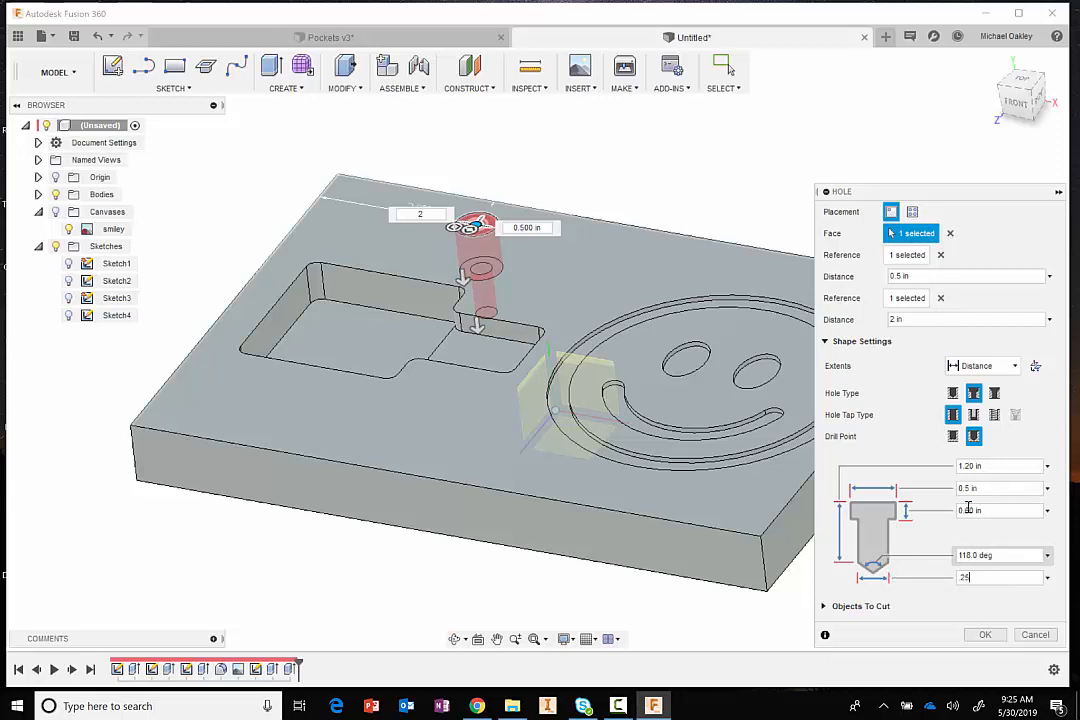
{"action": "left_click", "coordinate": [952, 436]}
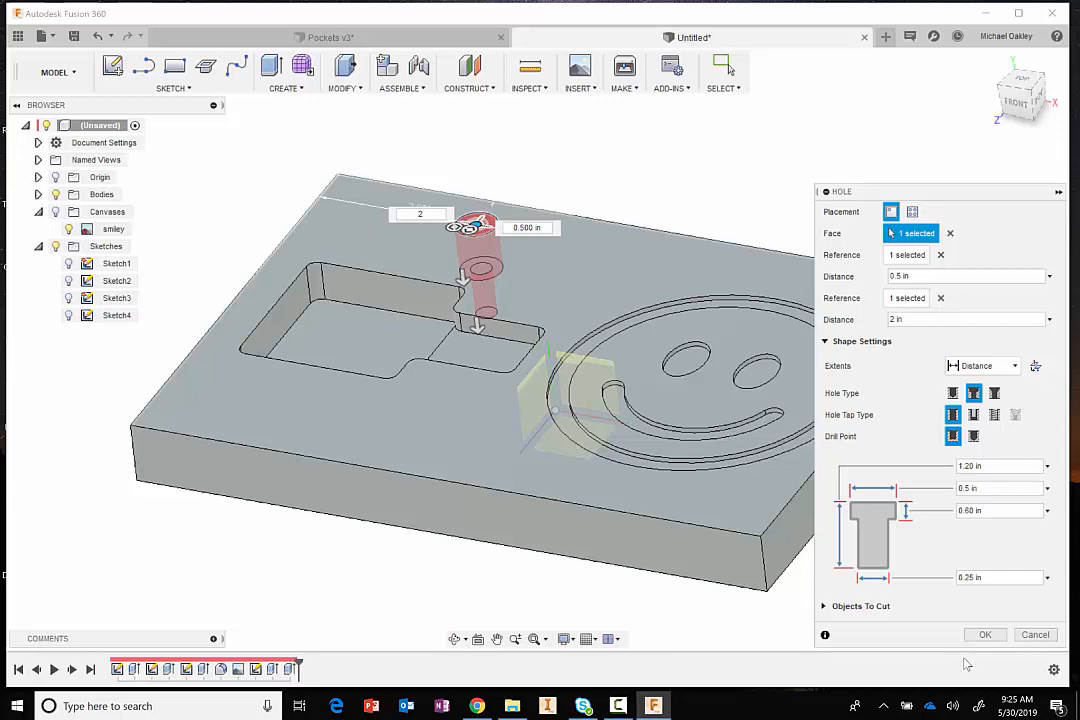
- Set the counterbore depth to 0.125 in and the total hole depth to 0.625 in, and create the hole
{"action": "left_click", "coordinate": [996, 512]}
{"action": "type", "text": "125"}
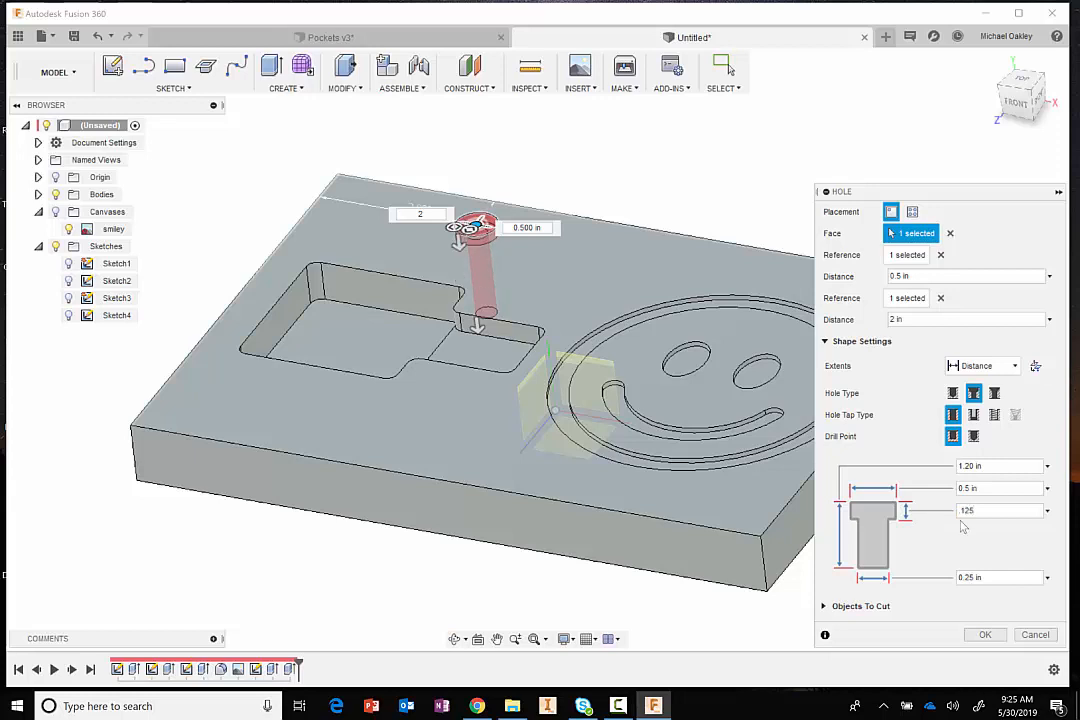
{"action": "left_click", "coordinate": [1002, 466]}
{"action": "key", "text": "BackSpace"}
{"action": "type", "text": ".625"}
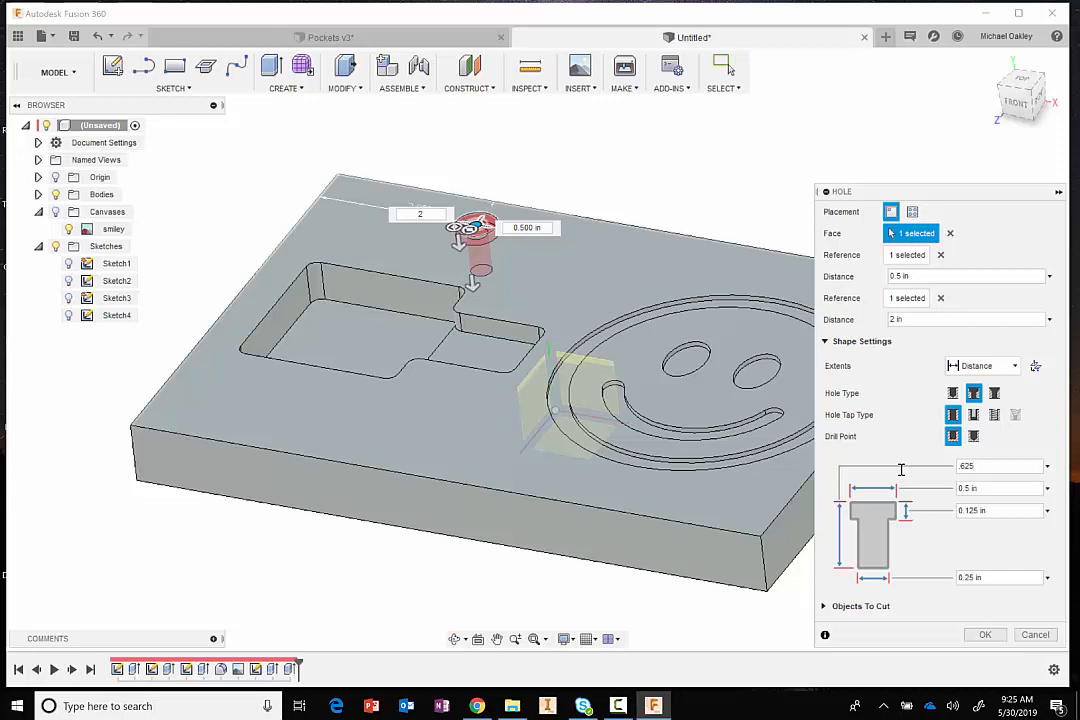
{"action": "key", "text": "Return"}
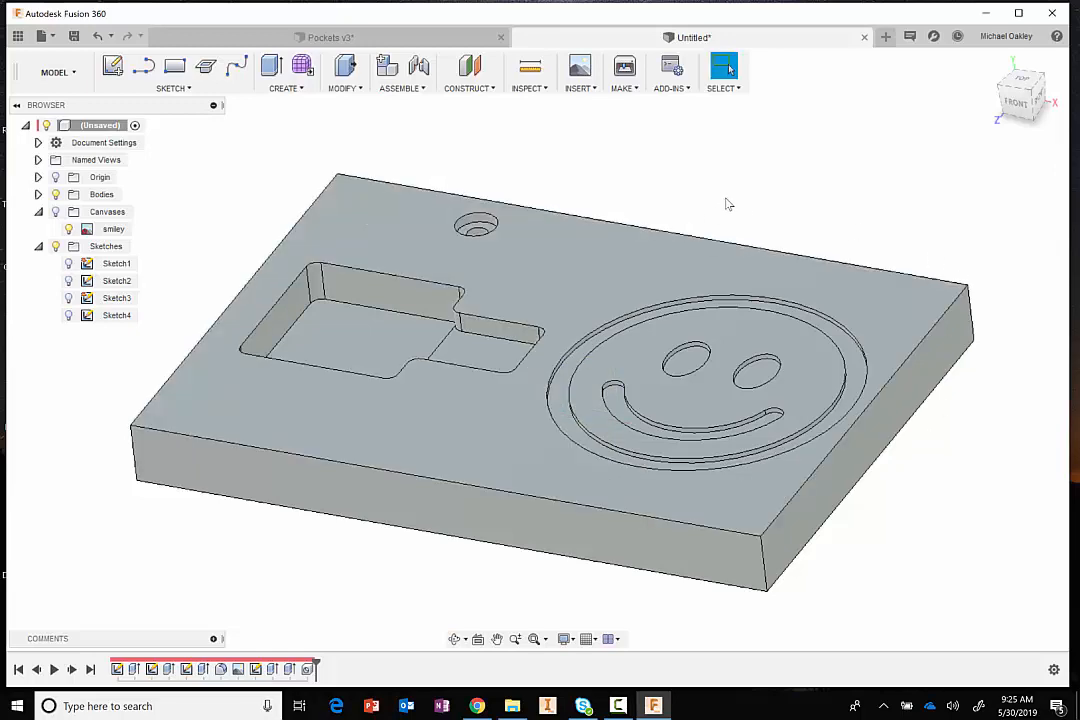
- Start a sketch on the plate's top face and place a point about 2.97 in from the left edge and 0.94 in from the front edge
{"action": "mouse_move", "coordinate": [728, 204]}
{"action": "middle_mouse_down", "text": "shift"}
{"action": "mouse_move", "coordinate": [699, 258]}
{"action": "mouse_move", "coordinate": [709, 212]}
{"action": "mouse_move", "coordinate": [738, 193]}
{"action": "mouse_move", "coordinate": [720, 187]}
{"action": "mouse_move", "coordinate": [716, 200]}
{"action": "middle_mouse_up", "text": "shift"}
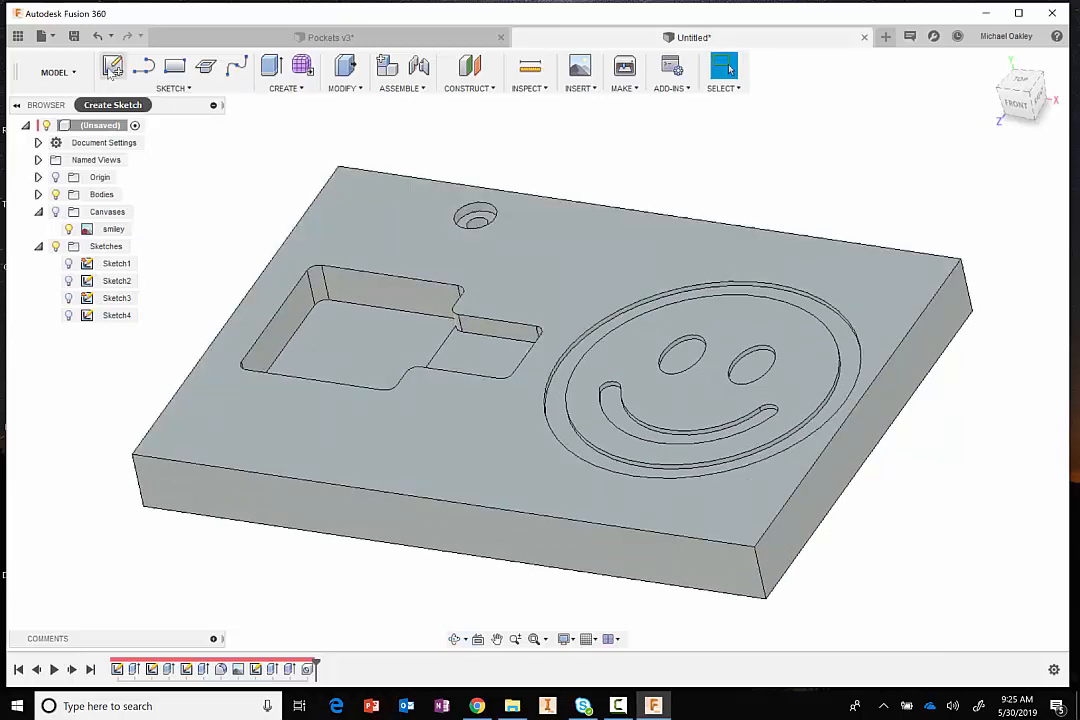
{"action": "left_click", "coordinate": [113, 67]}
{"action": "left_click", "coordinate": [436, 452]}
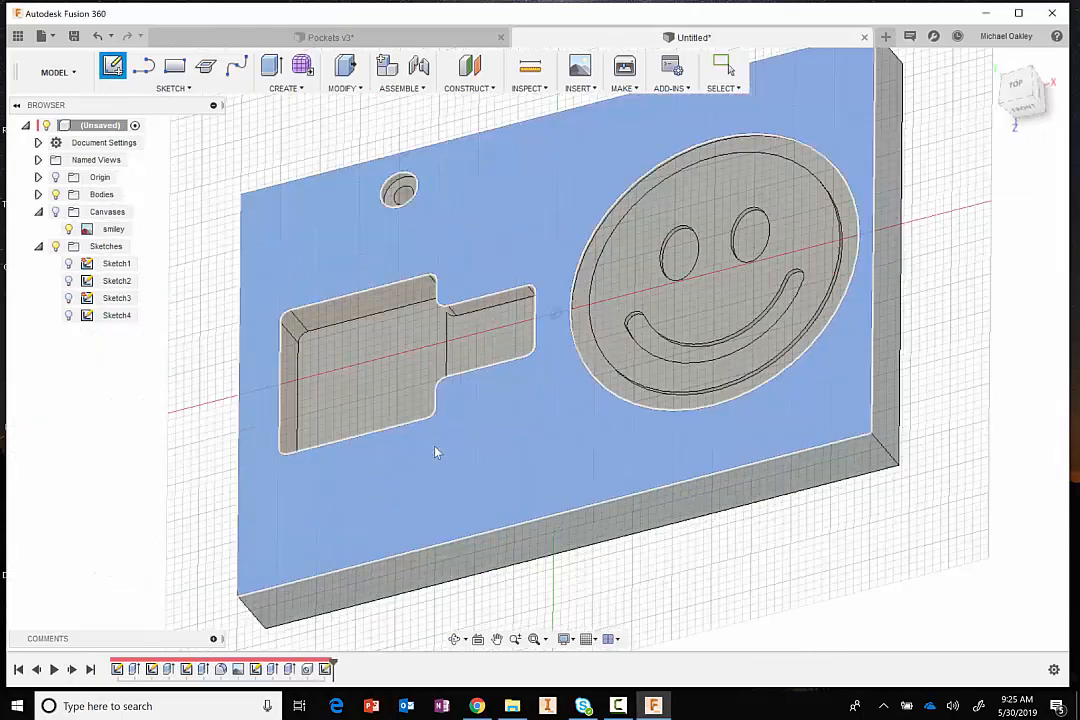
{"action": "left_click", "coordinate": [186, 89]}
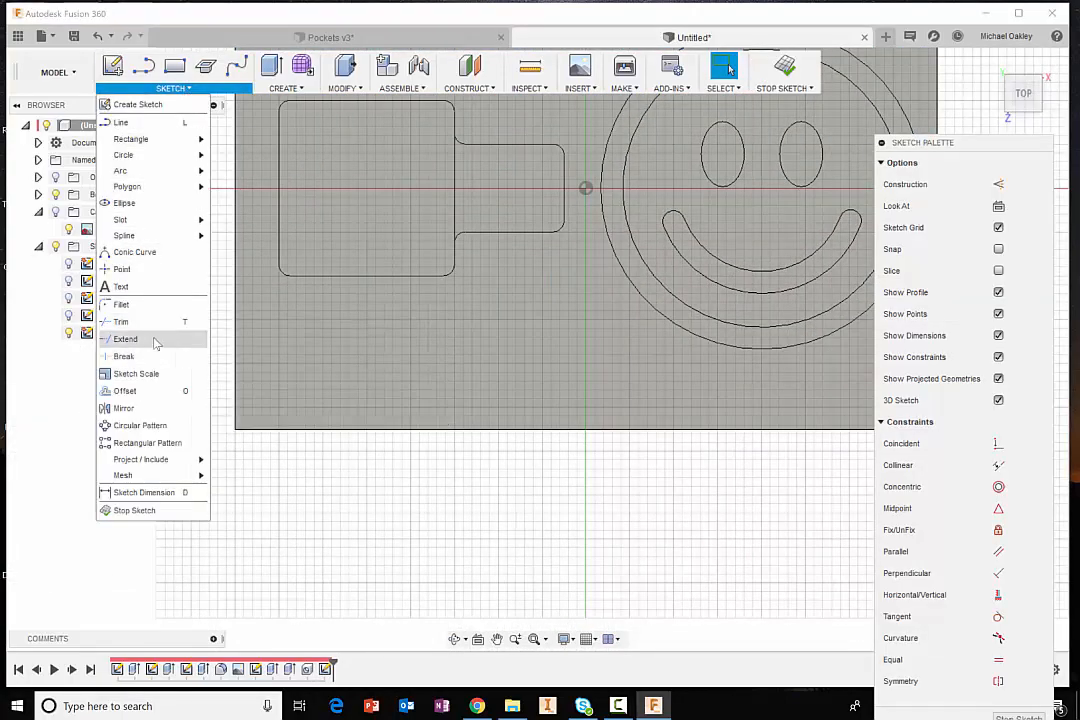
{"action": "left_click", "coordinate": [150, 270]}
{"action": "left_click", "coordinate": [495, 347]}
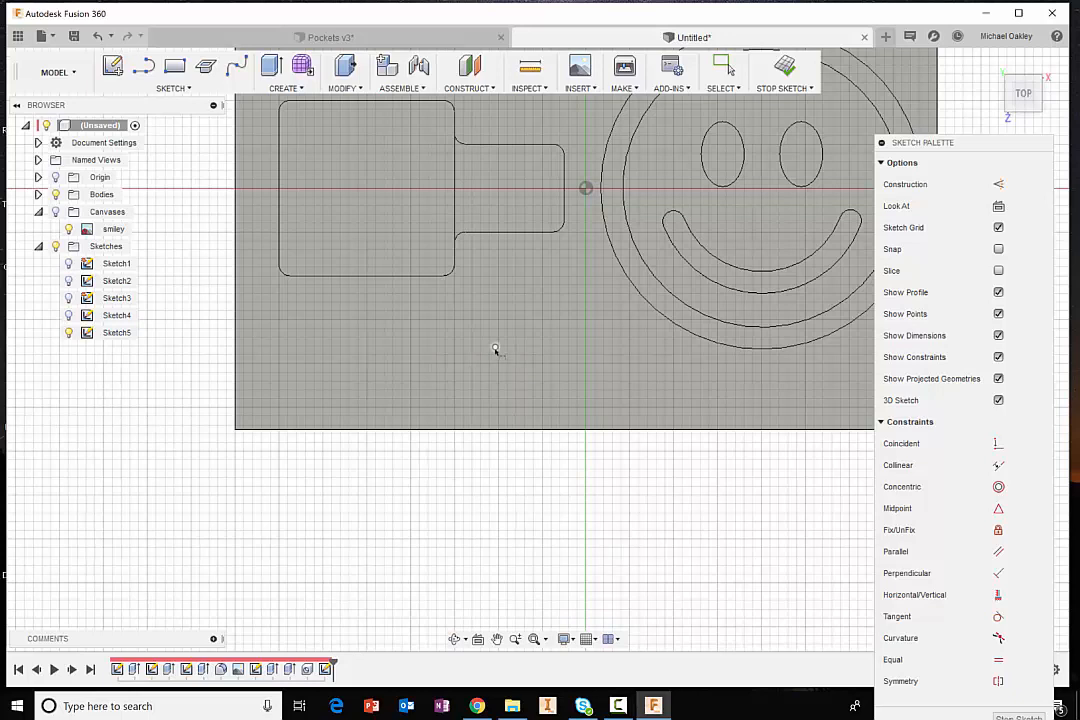
- Dimension the sketch point 2 in from the plate's left edge and 0.5 in from its front edge
{"action": "left_click", "coordinate": [495, 348]}
{"action": "left_click", "coordinate": [237, 354]}
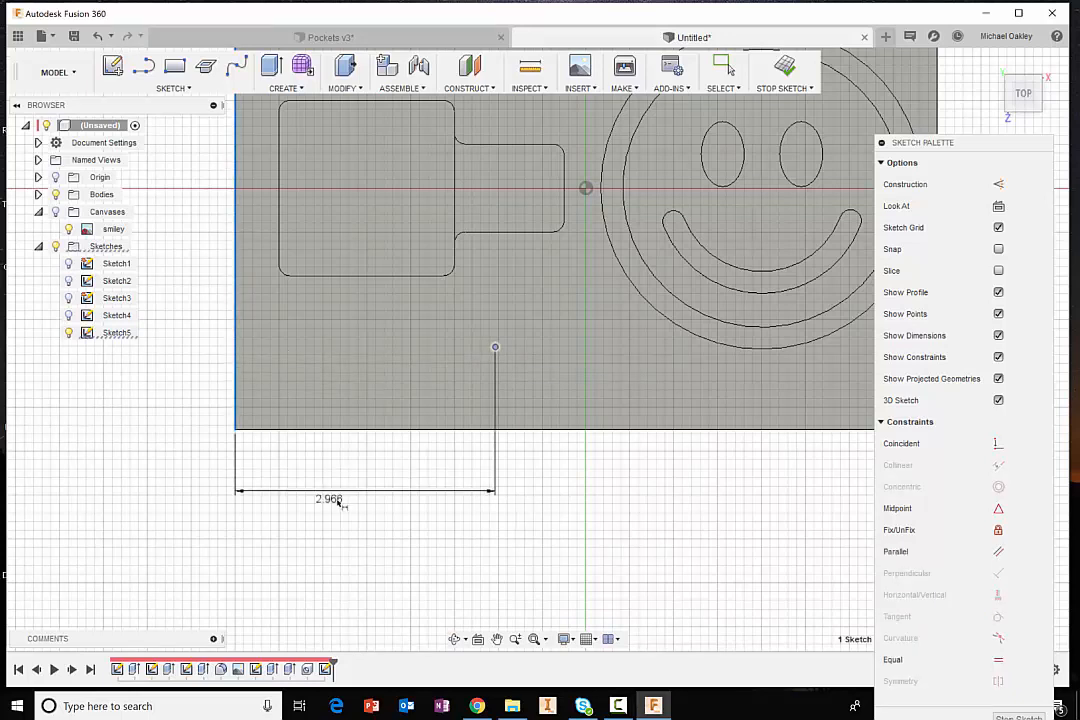
{"action": "left_click", "coordinate": [338, 501]}
{"action": "type", "text": "2"}
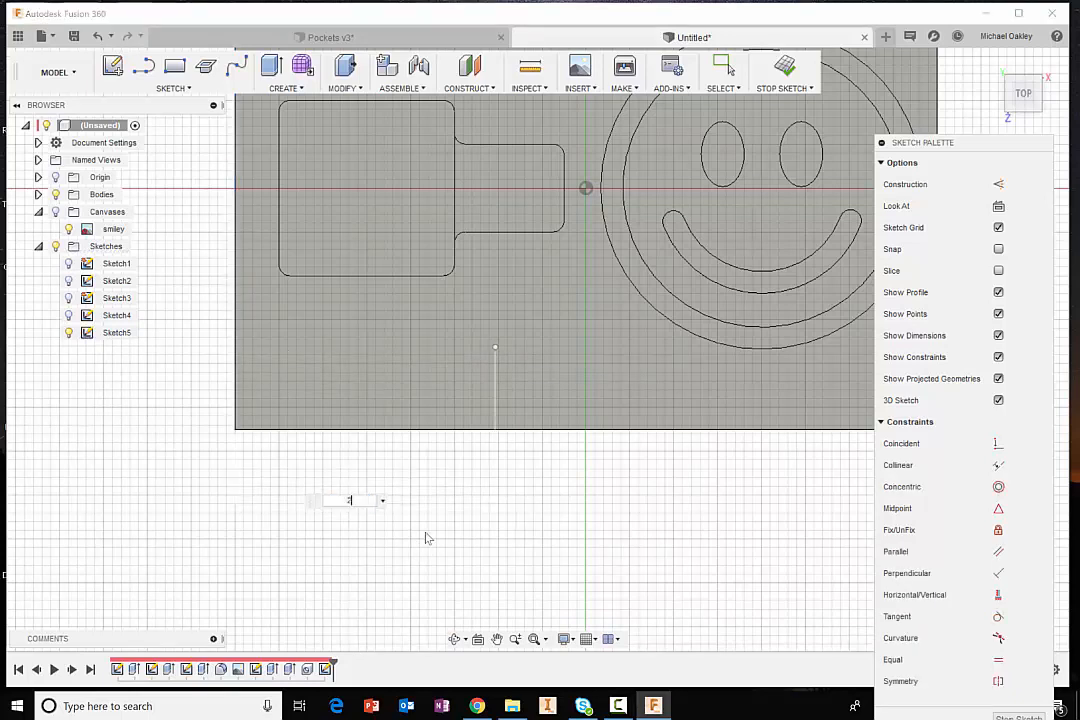
{"action": "key", "text": "Return"}
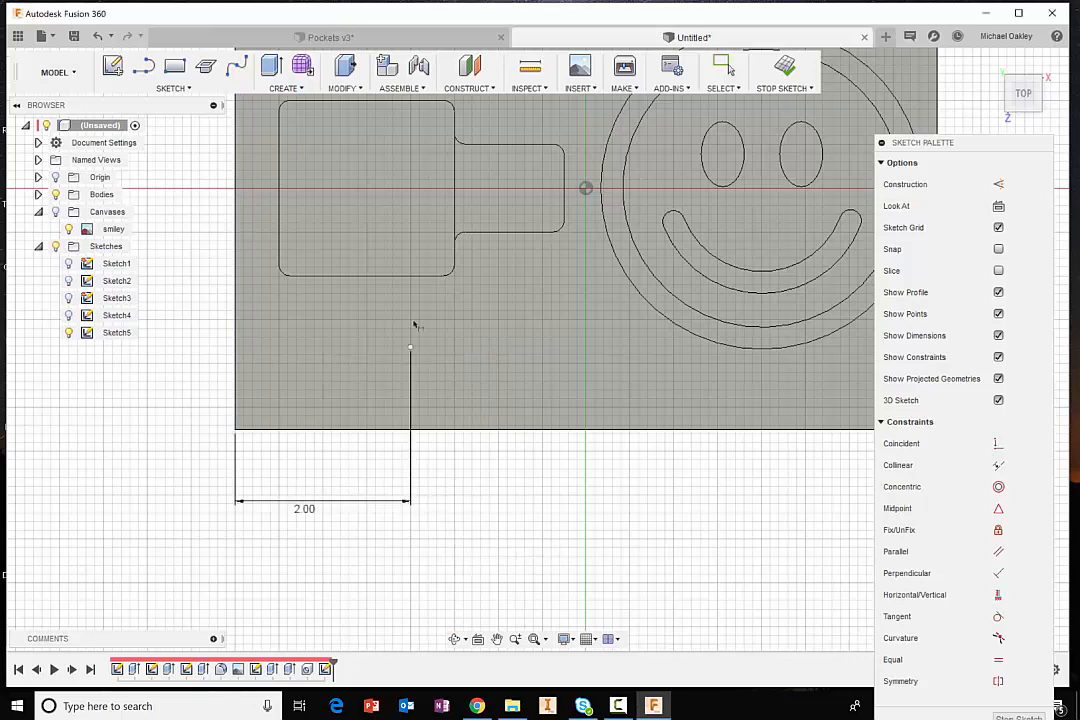
{"action": "left_click", "coordinate": [455, 432]}
{"action": "left_click", "coordinate": [460, 402]}
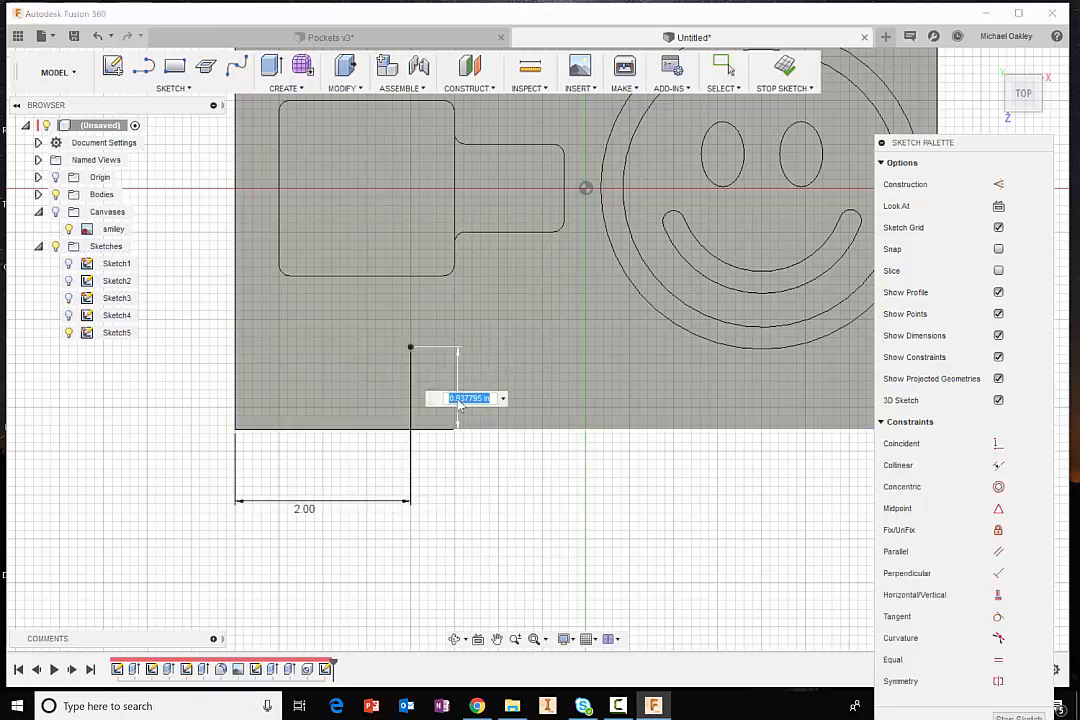
{"action": "type", "text": ".5"}
{"action": "key", "text": "Return"}
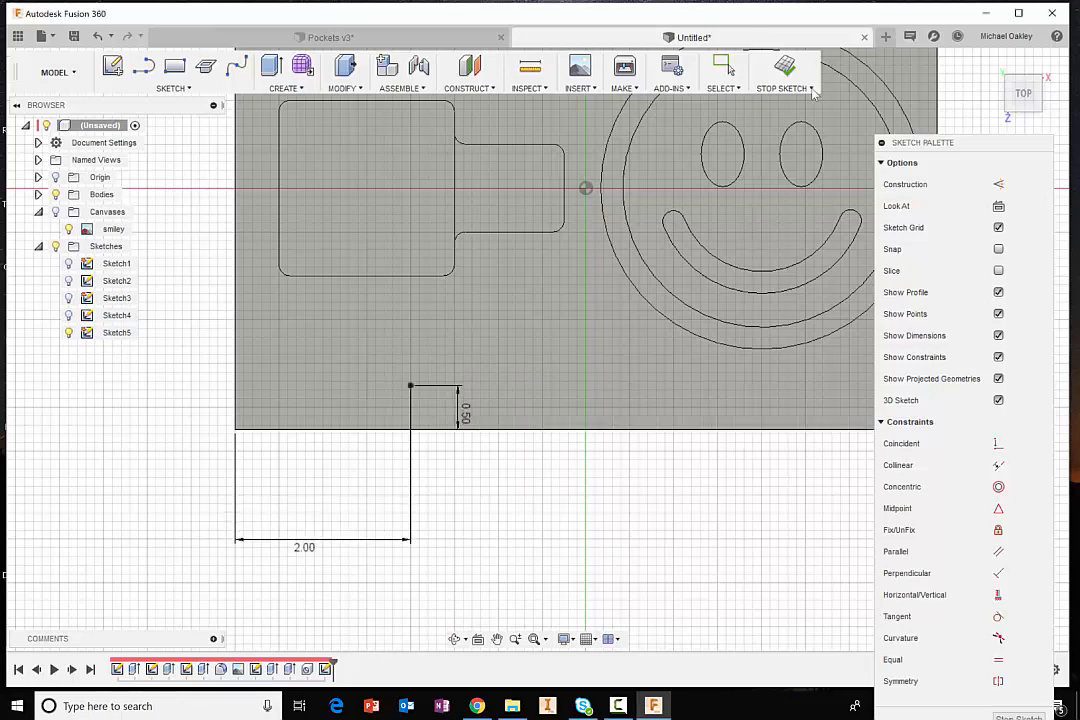
- Finish the sketch containing the dimensioned point
{"action": "left_click", "coordinate": [785, 70]}
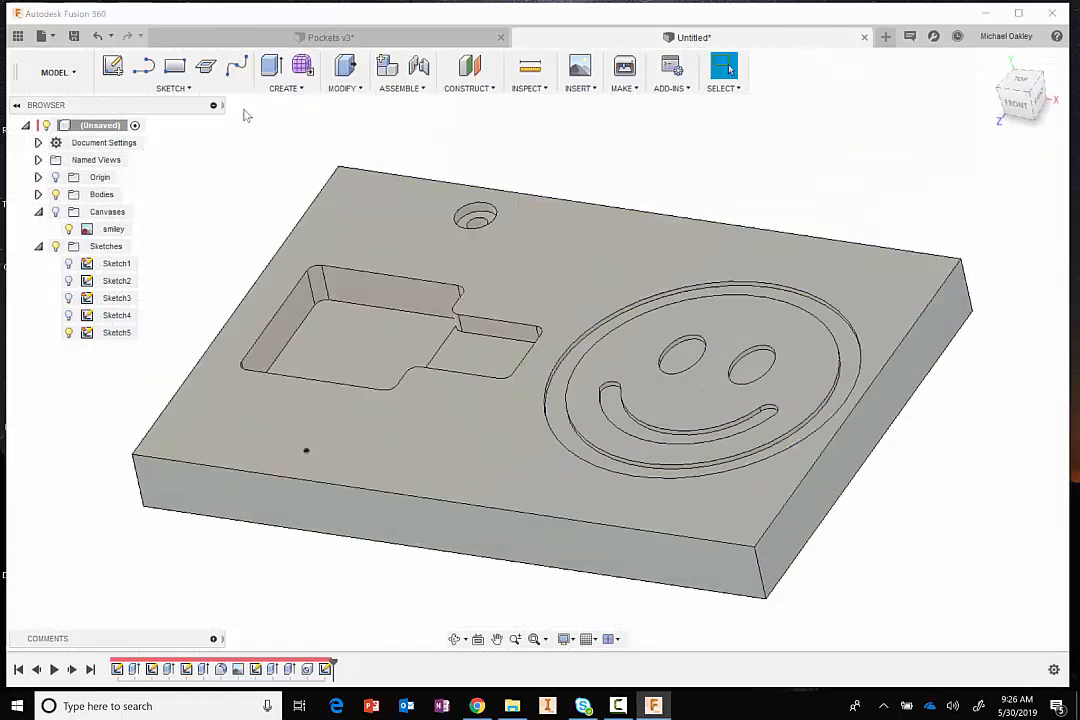
{"action": "left_click", "coordinate": [290, 89]}
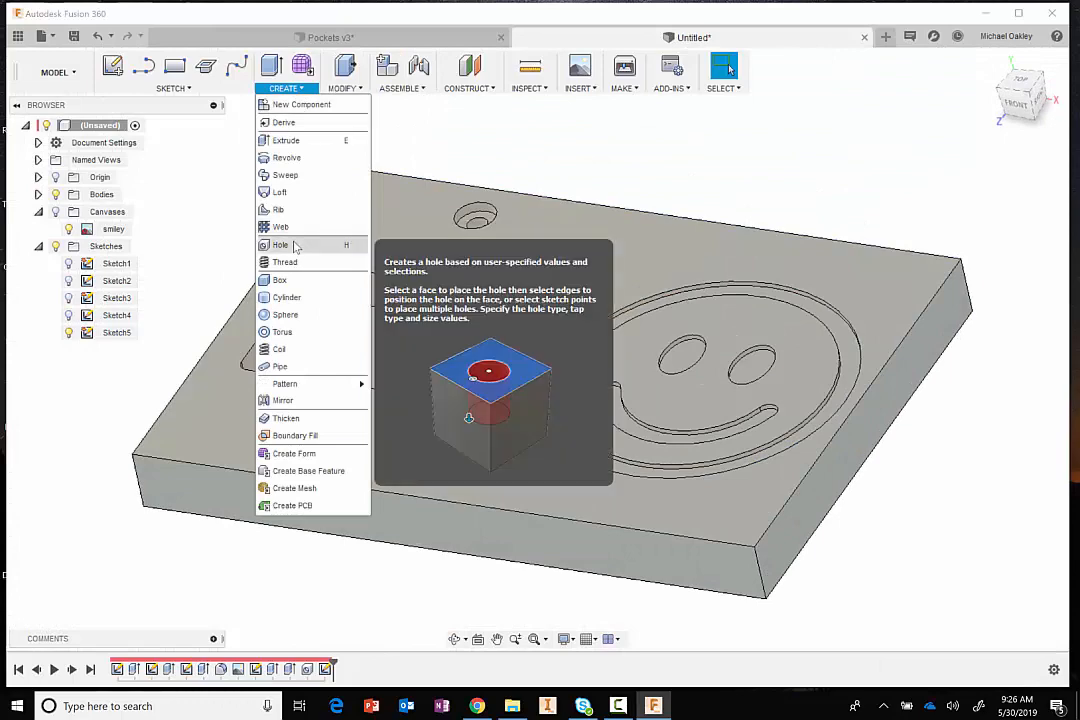
{"action": "left_click", "coordinate": [290, 245]}
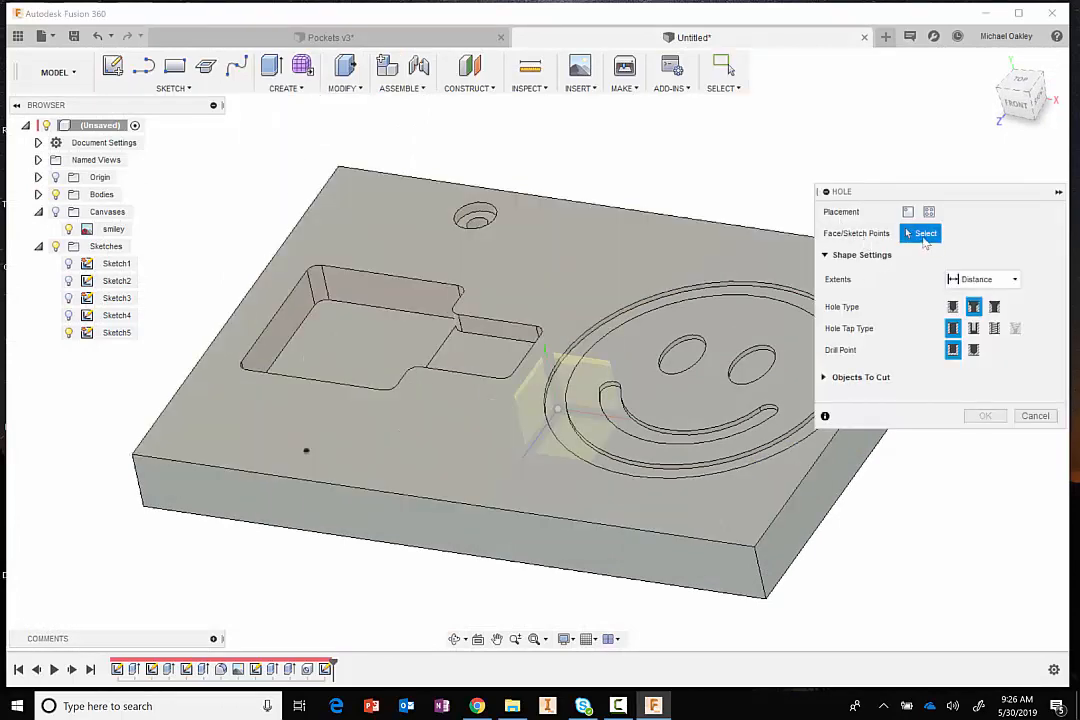
{"action": "left_click", "coordinate": [908, 211]}
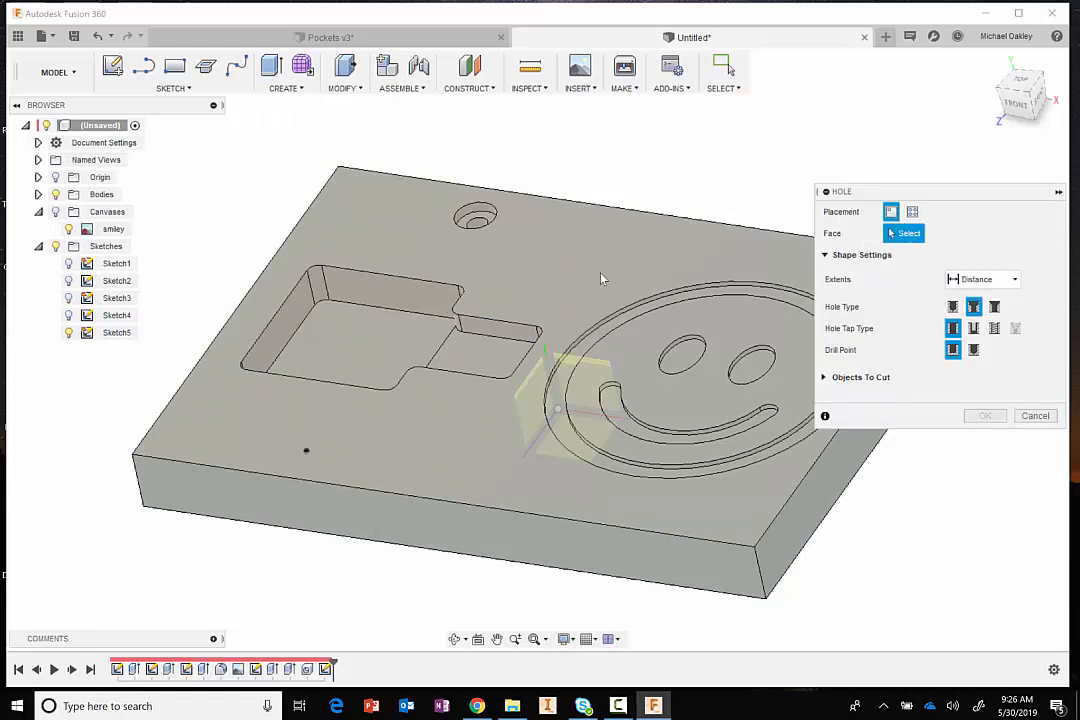
{"action": "left_click", "coordinate": [307, 452]}
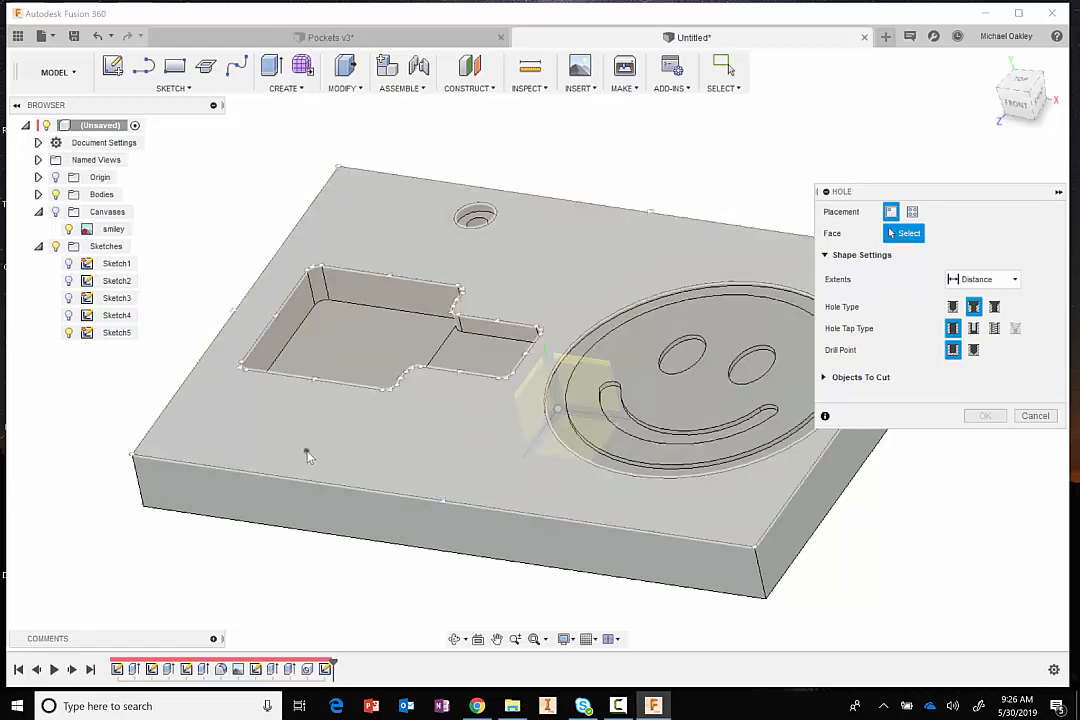
{"action": "left_click", "coordinate": [1035, 415]}
- Create a 0.625 in deep, 0.25 in counterbored hole at the sketch point, with a 0.5 in counterbore 0.125 in deep
{"action": "left_click", "coordinate": [296, 88]}
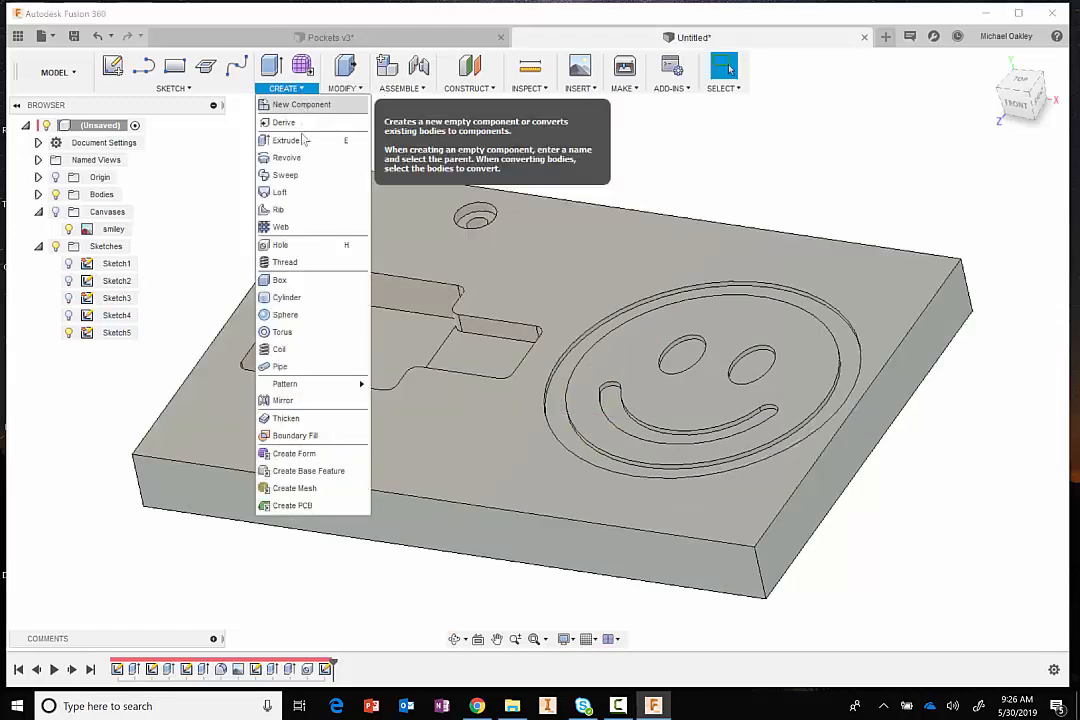
{"action": "left_click", "coordinate": [290, 250]}
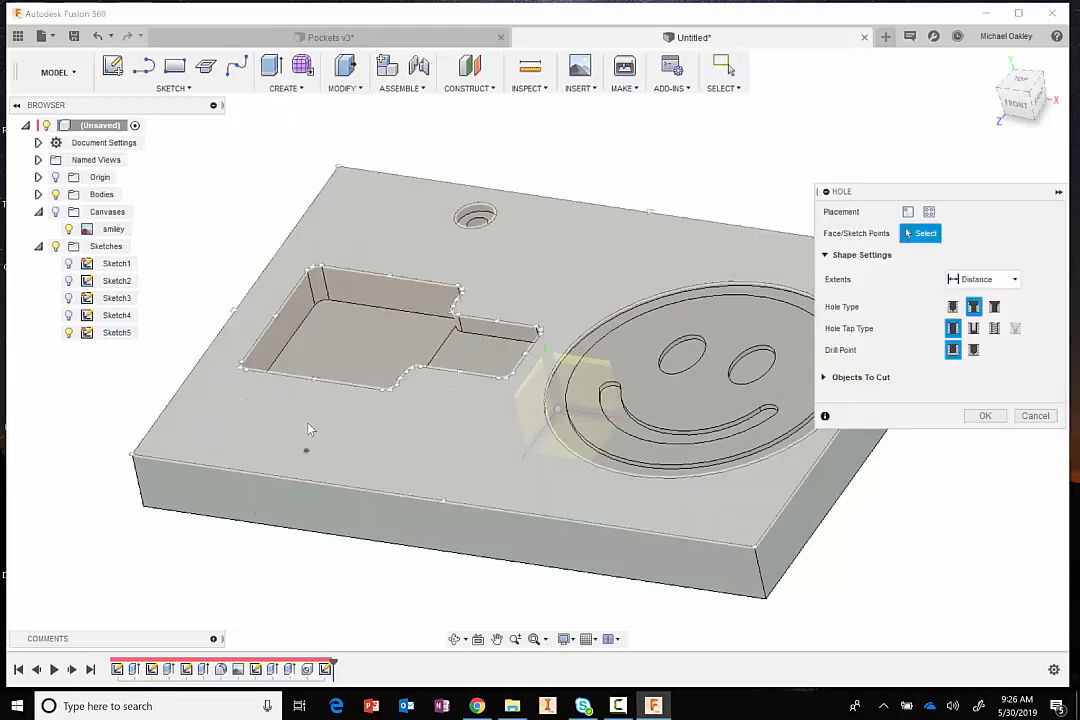
{"action": "left_click", "coordinate": [306, 450]}
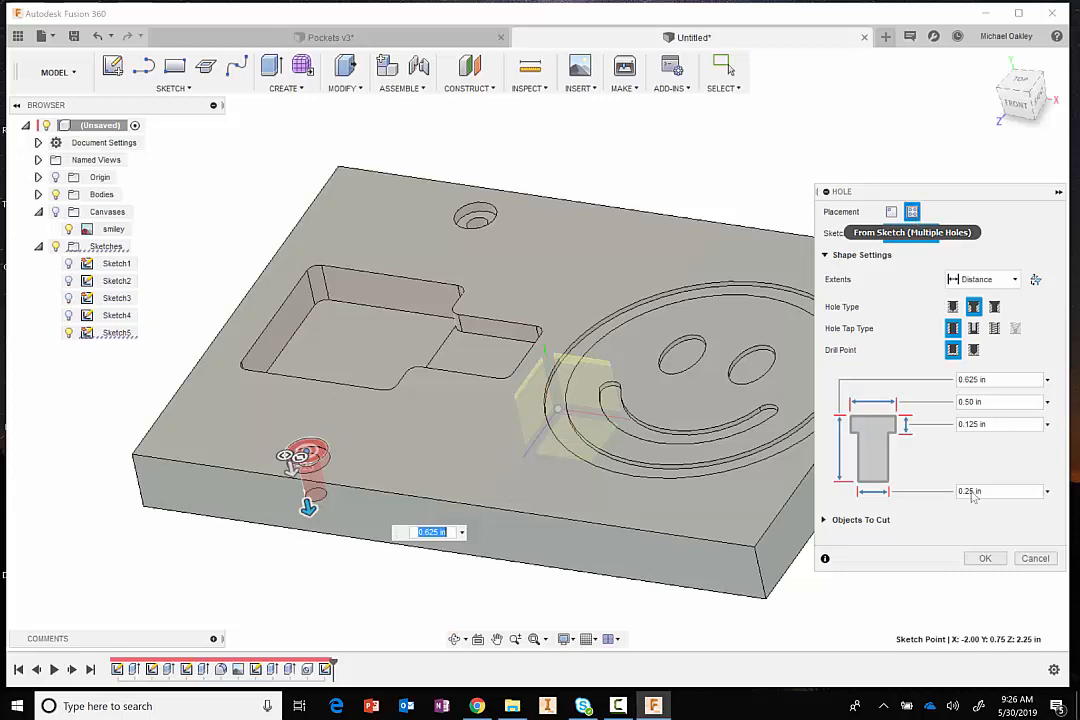
{"action": "left_click", "coordinate": [984, 558]}
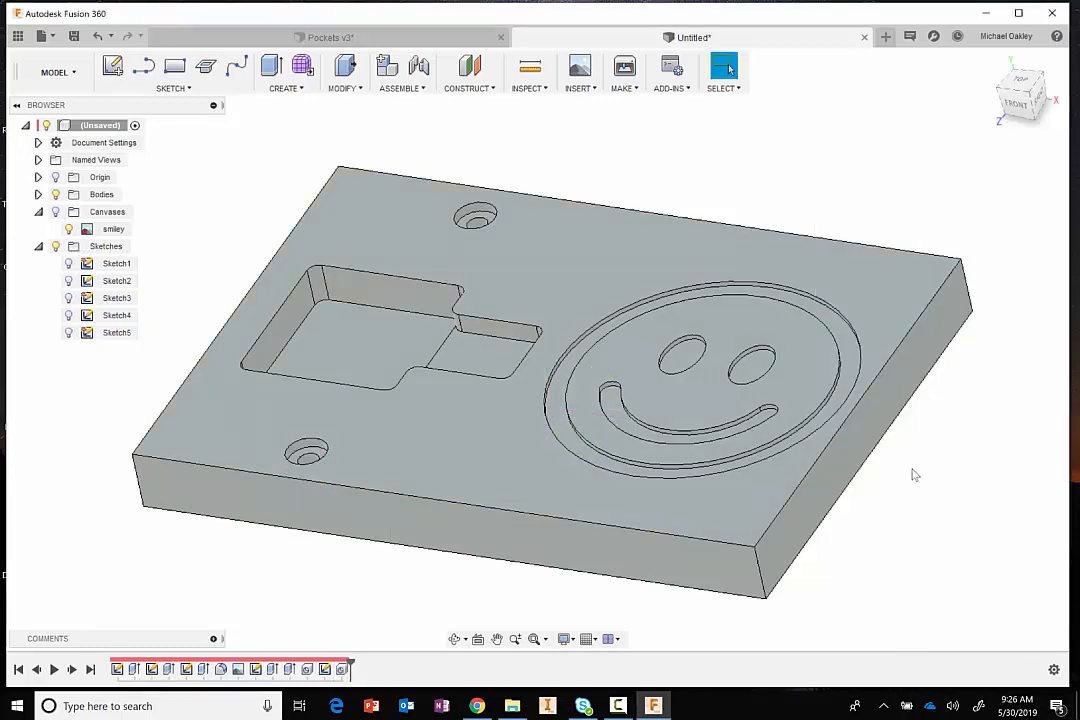
- Edit the hole-point sketch to add one point at about X -0.321, Z 2.227 in and another toward the back edge beside the smiley
{"action": "scroll", "coordinate": [911, 473], "scroll_direction": "down", "scroll_amount": 2}
{"action": "right_click", "coordinate": [119, 336]}
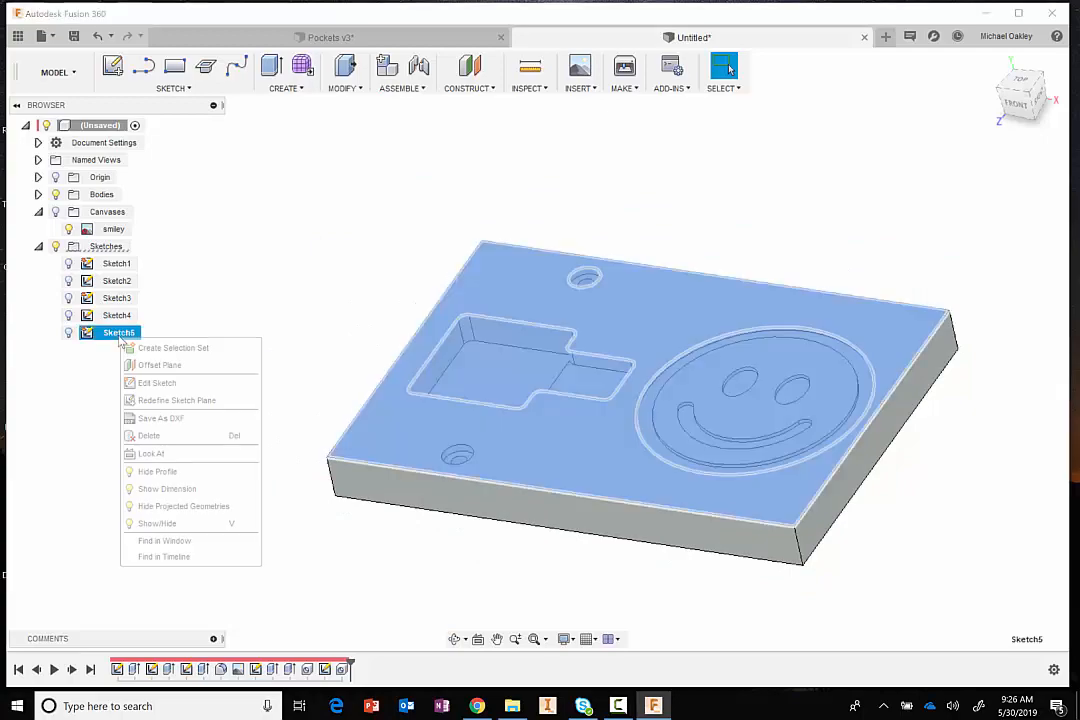
{"action": "left_click", "coordinate": [161, 384]}
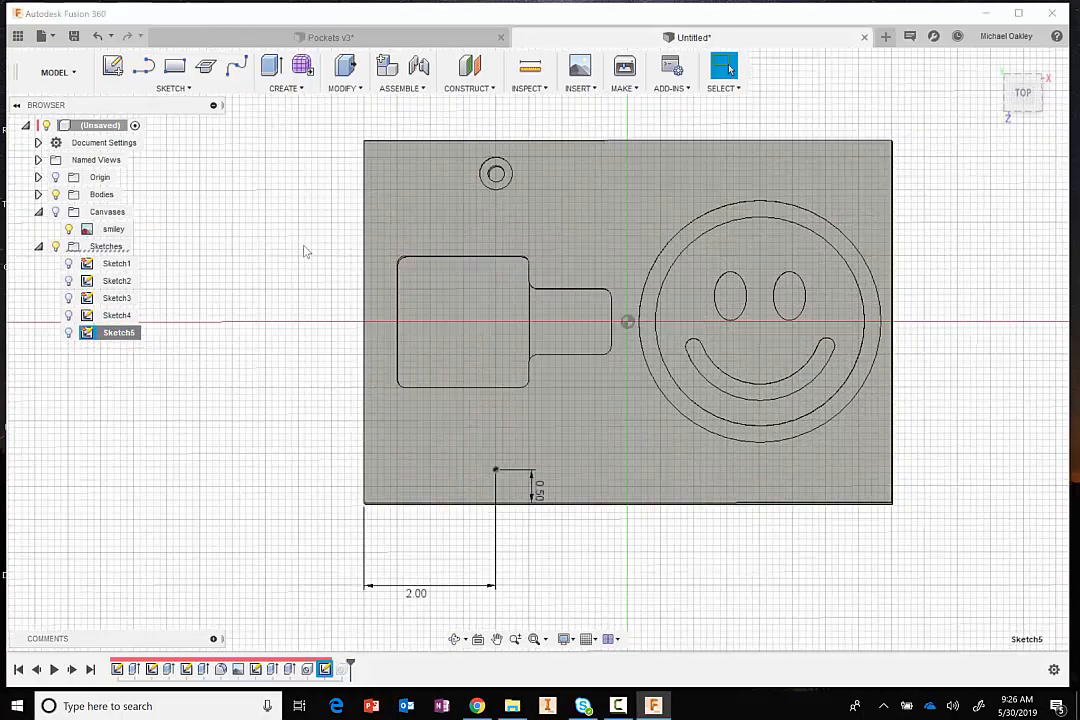
{"action": "left_click", "coordinate": [189, 89]}
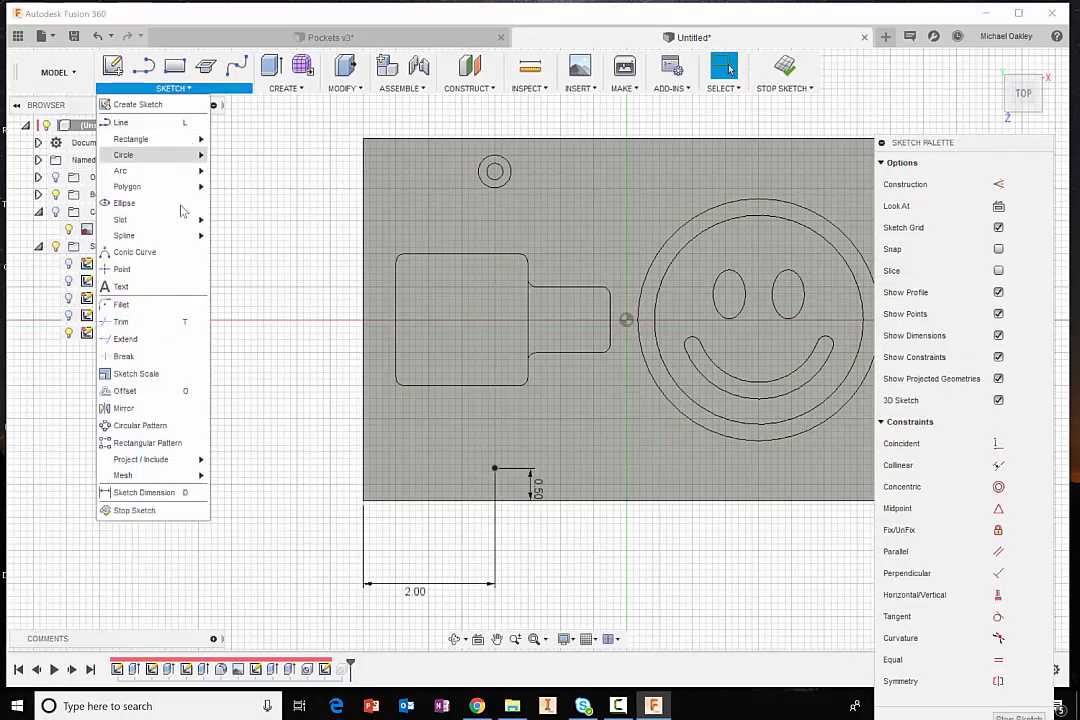
{"action": "left_click", "coordinate": [158, 275]}
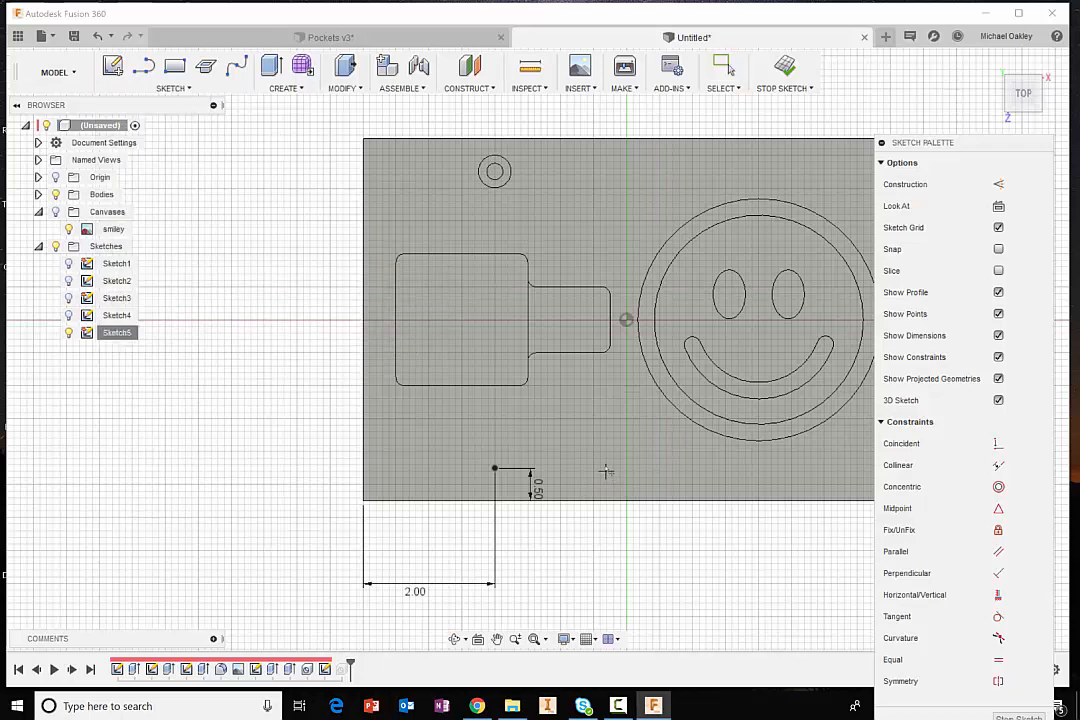
{"action": "left_click", "coordinate": [605, 467]}
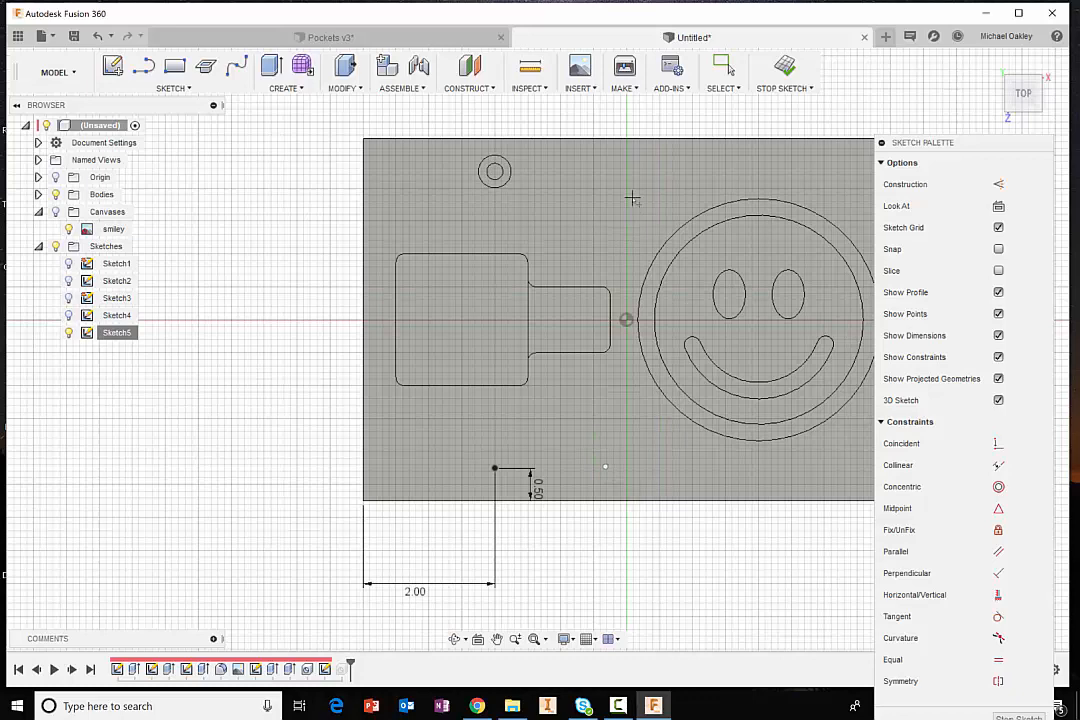
{"action": "left_click", "coordinate": [785, 67]}
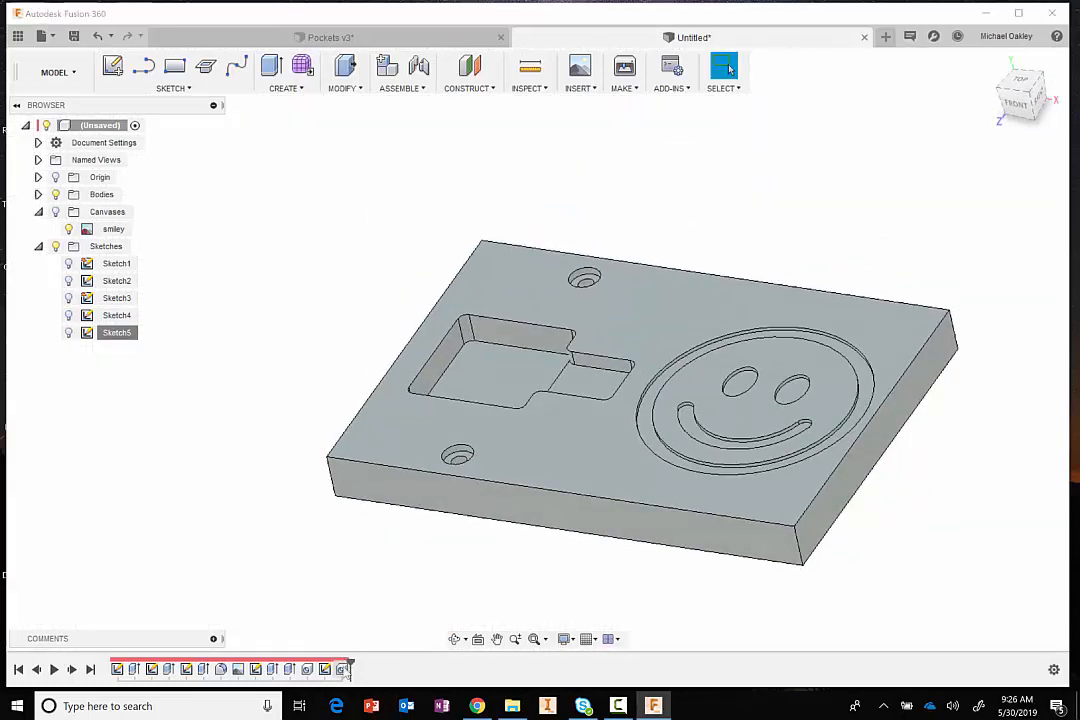
- Edit the sketch-based hole, clearing its point selection and placing it on only the two new sketch points
{"action": "double_click", "coordinate": [342, 669]}
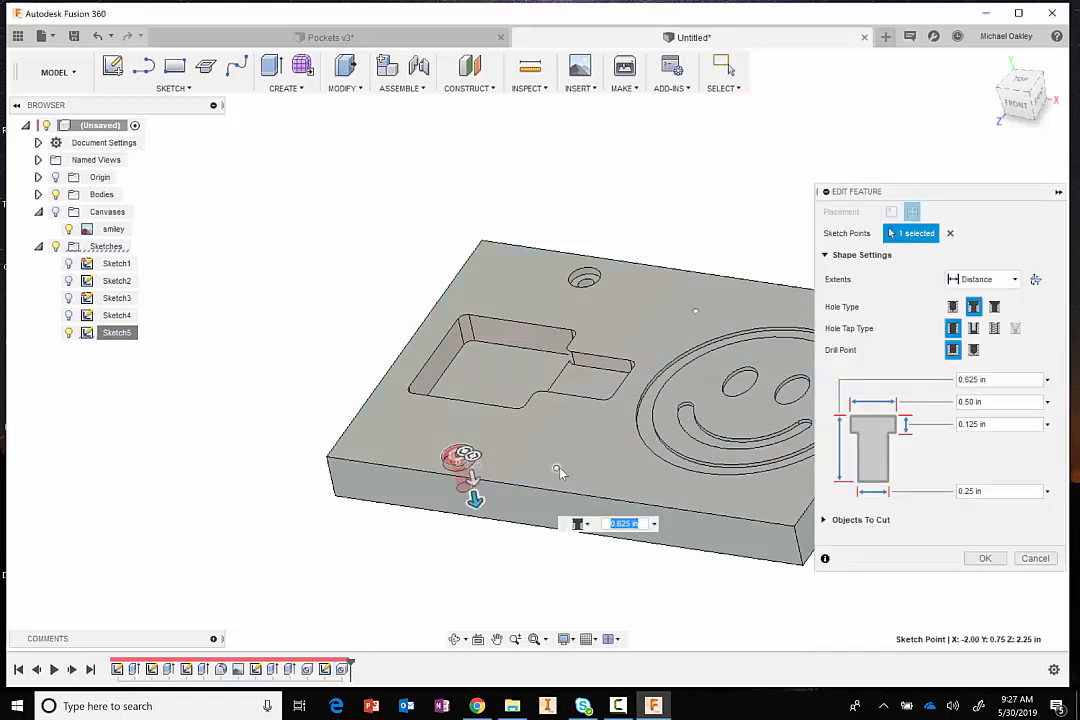
{"action": "left_click", "coordinate": [556, 467]}
{"action": "left_click", "coordinate": [695, 312]}
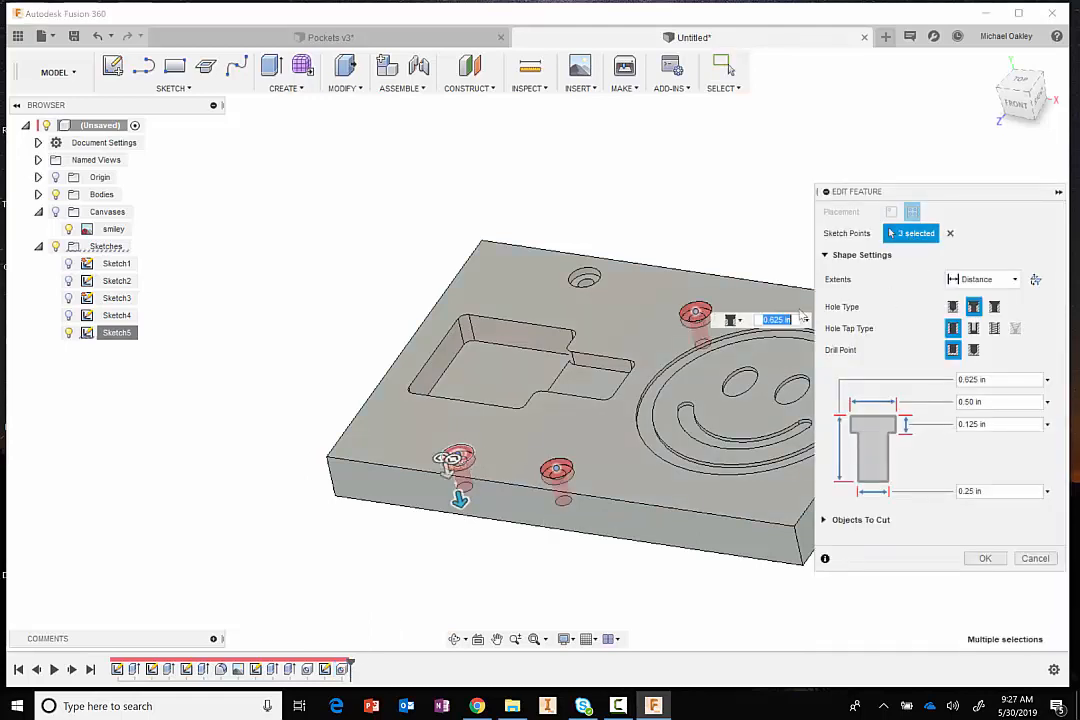
{"action": "left_click", "coordinate": [950, 233]}
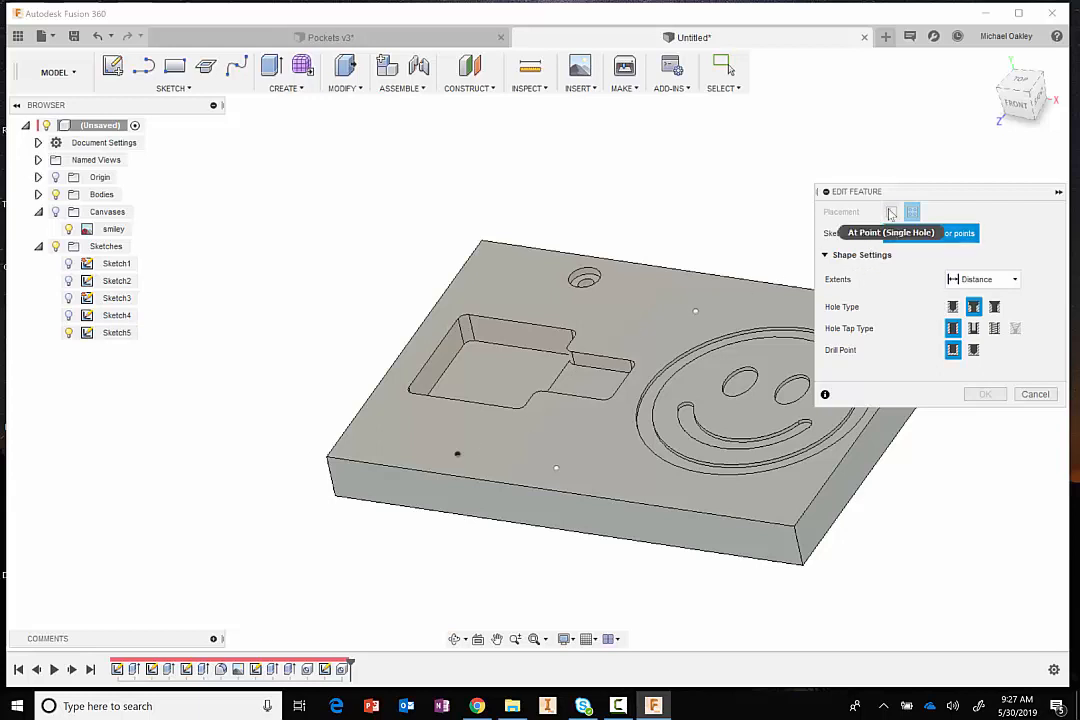
{"action": "left_click", "coordinate": [557, 470]}
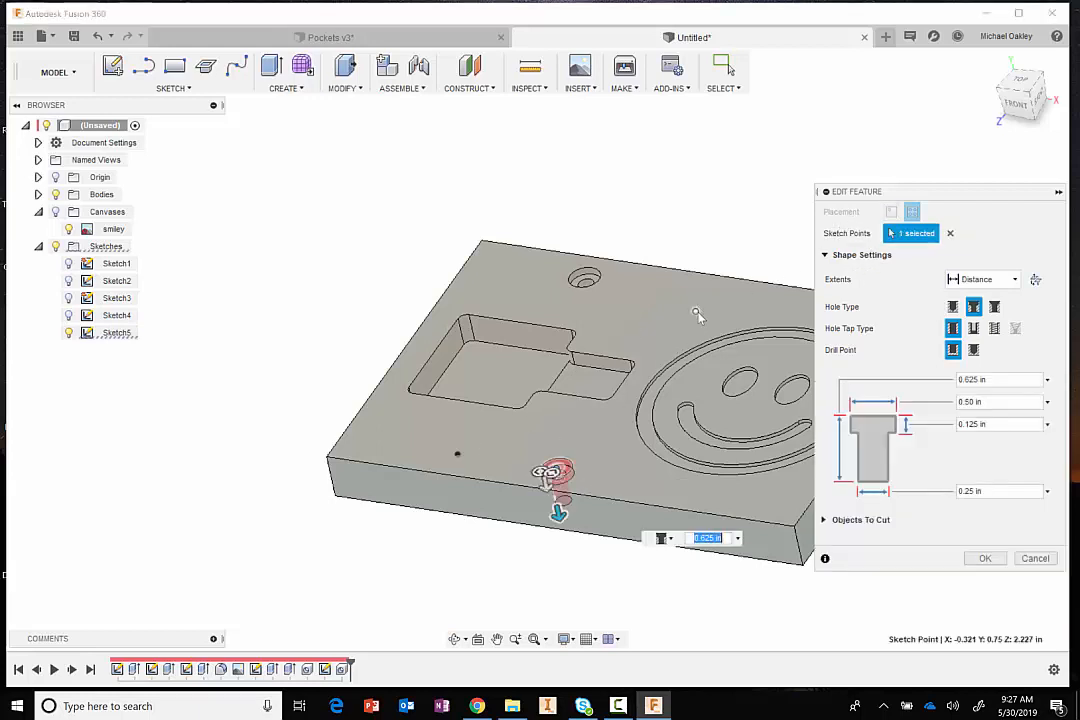
{"action": "left_click", "coordinate": [695, 311]}
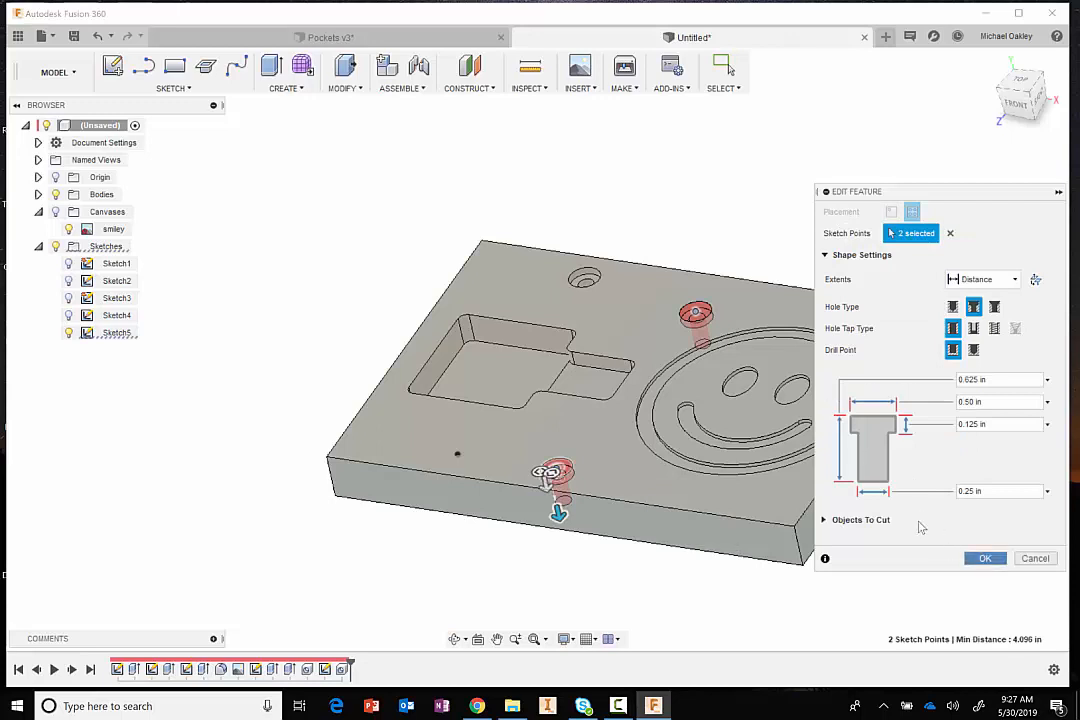
{"action": "key", "text": "Return"}
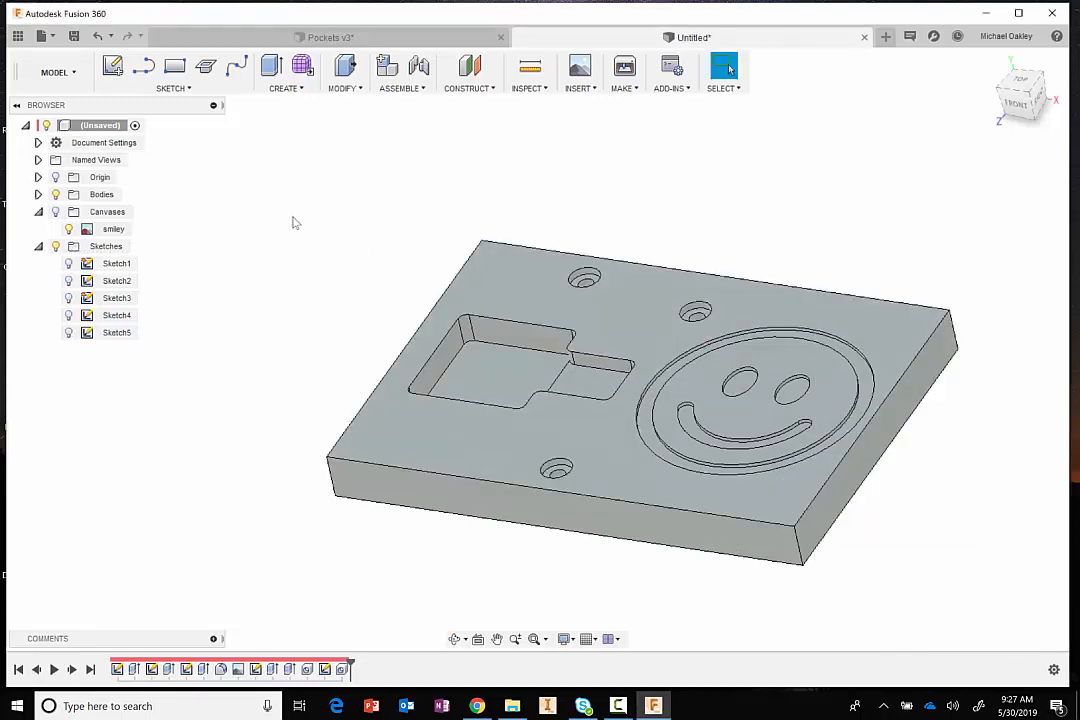
- Undo the last change to the hole's sketch points
{"action": "key", "text": "ctrl+z"}
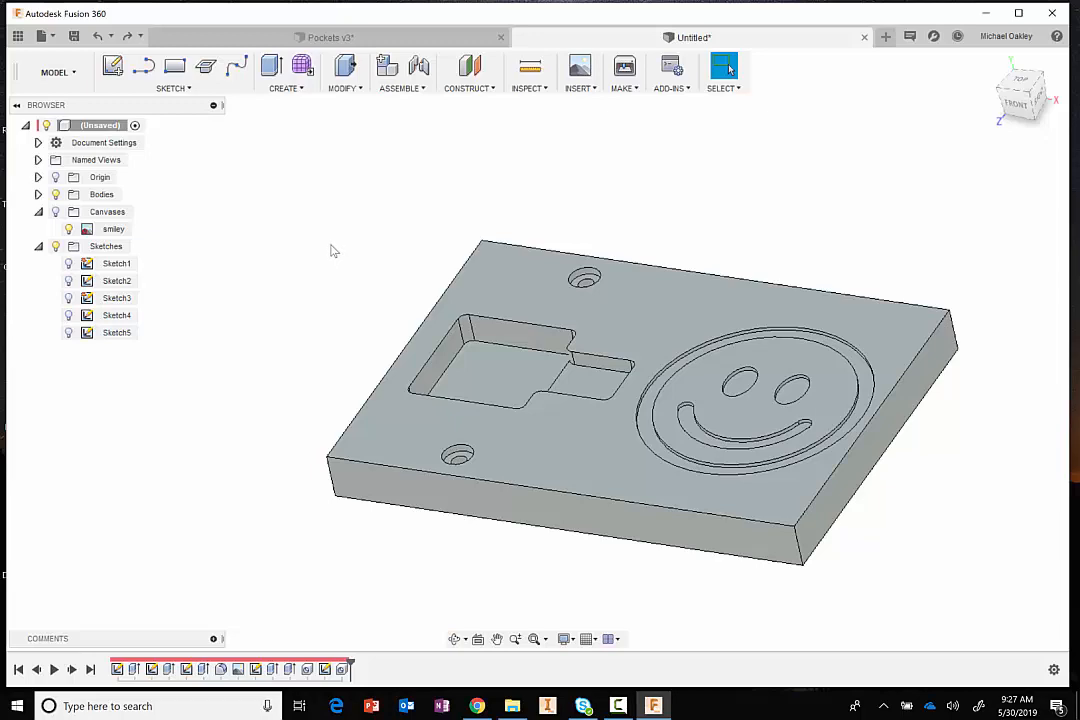
{"action": "middle_click_drag", "start_coordinate": [333, 251], "coordinate": [319, 223], "text": "shift"}
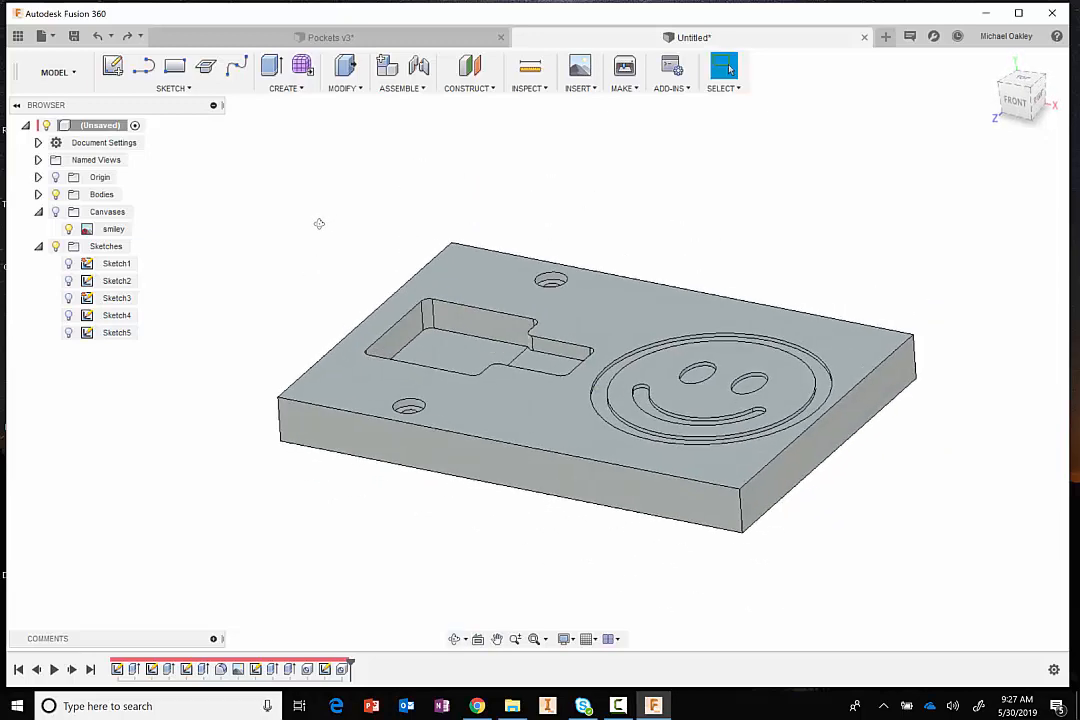